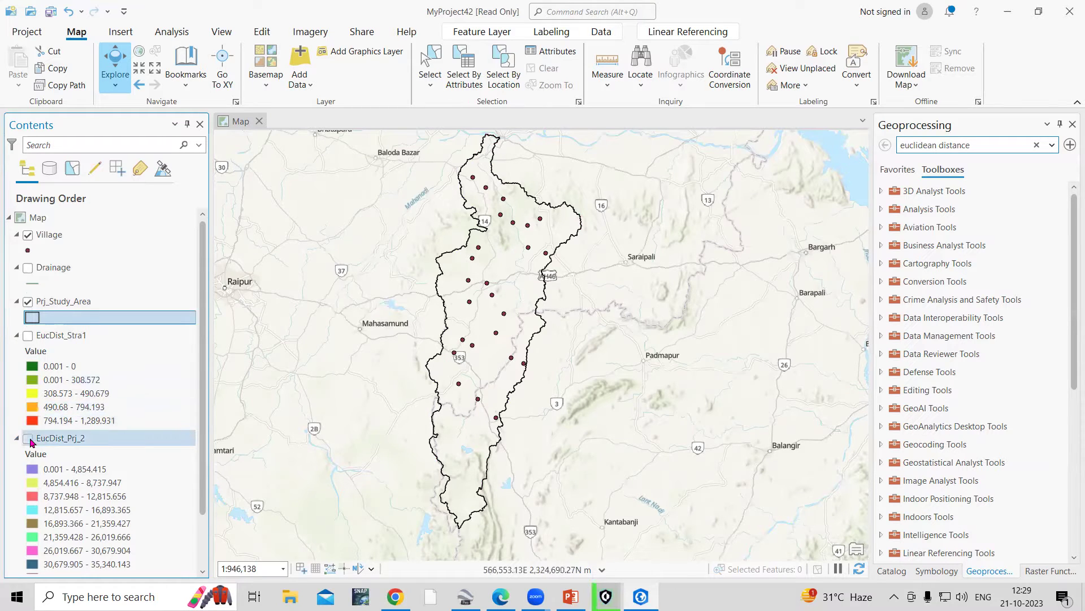
# Preview the EucDist_Prj_2 and EucDist_Stra1 rasters and the Village layer by switching each layer's visibility
pyautogui.click(28, 438)
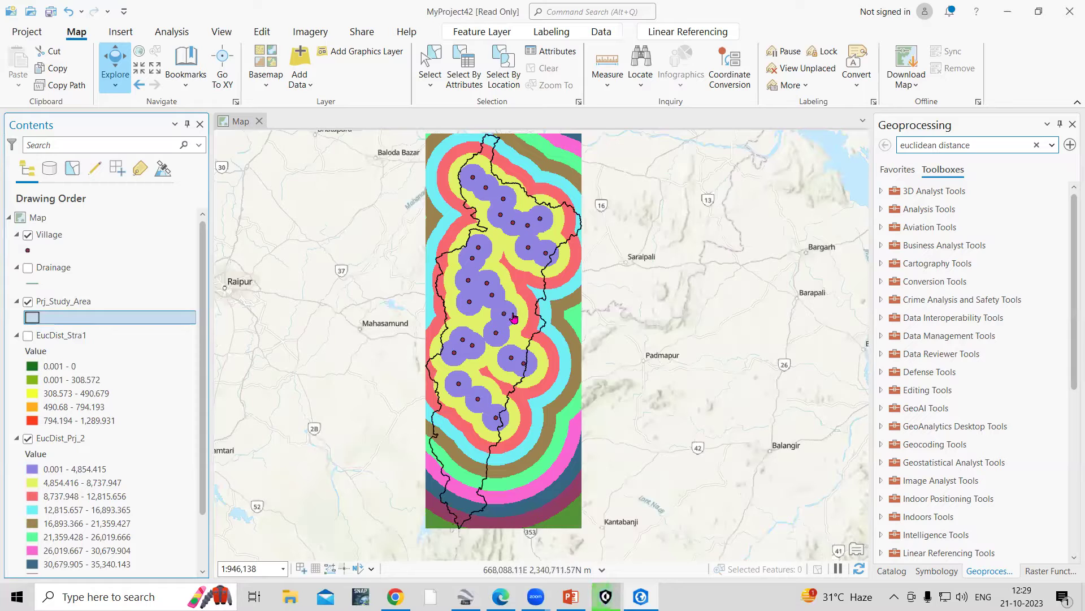
pyautogui.click(28, 439)
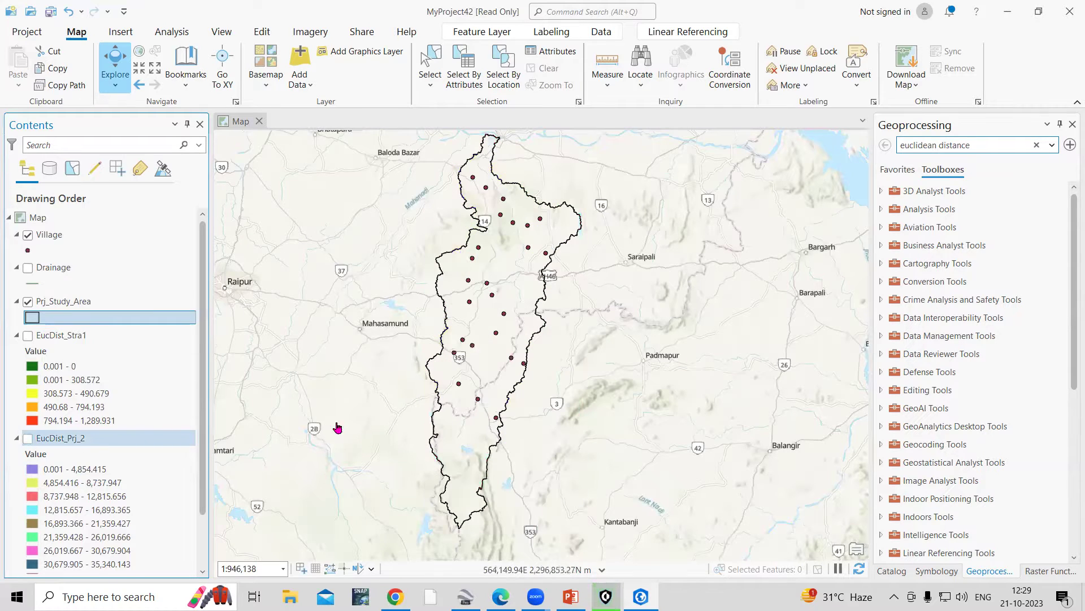
pyautogui.click(28, 336)
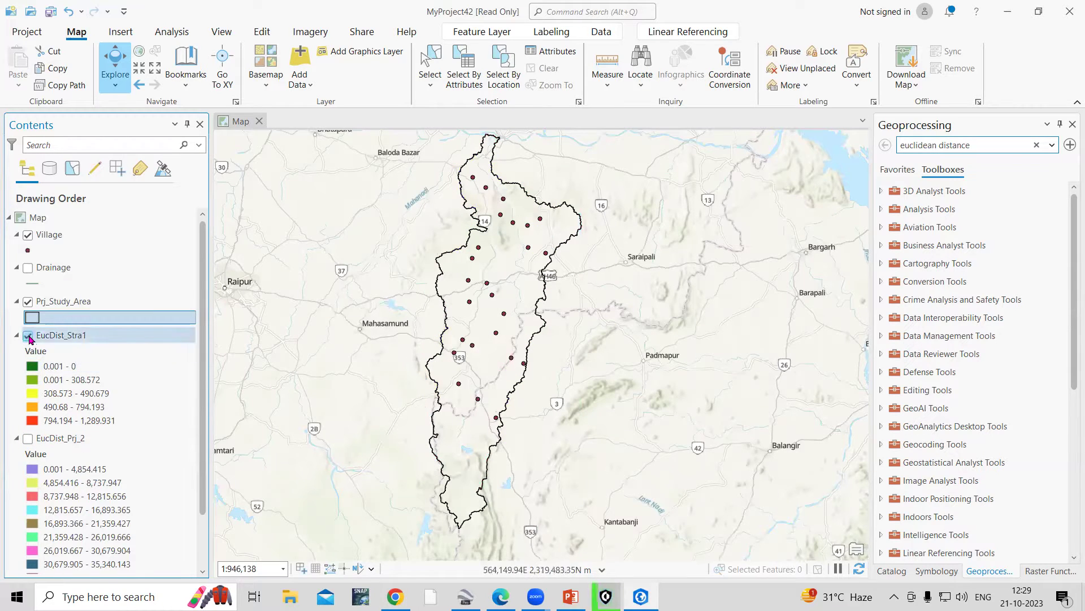
pyautogui.click(27, 336)
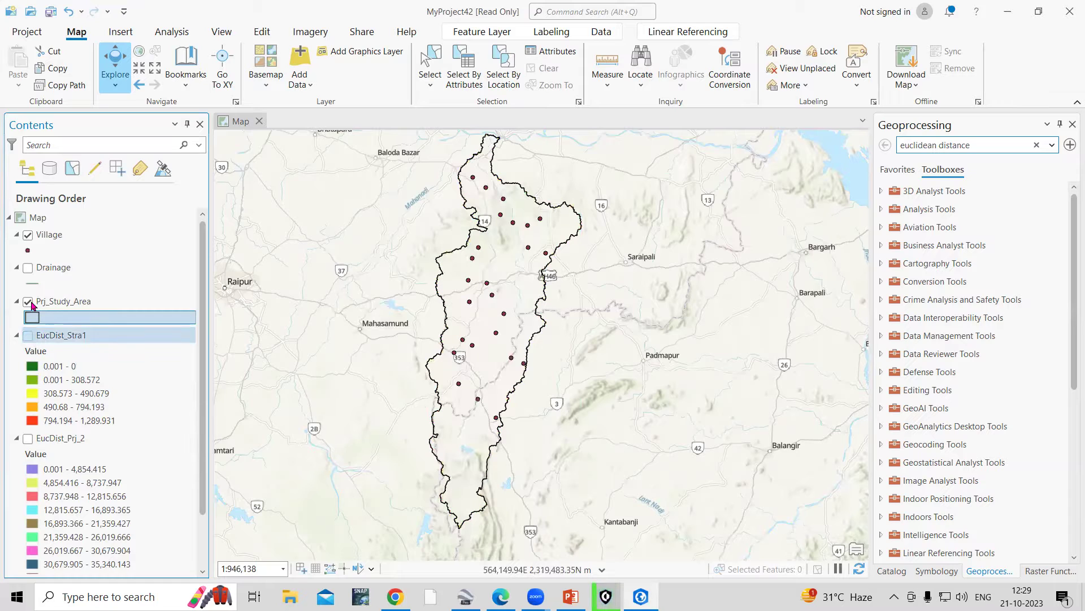
pyautogui.click(28, 234)
pyautogui.click(27, 235)
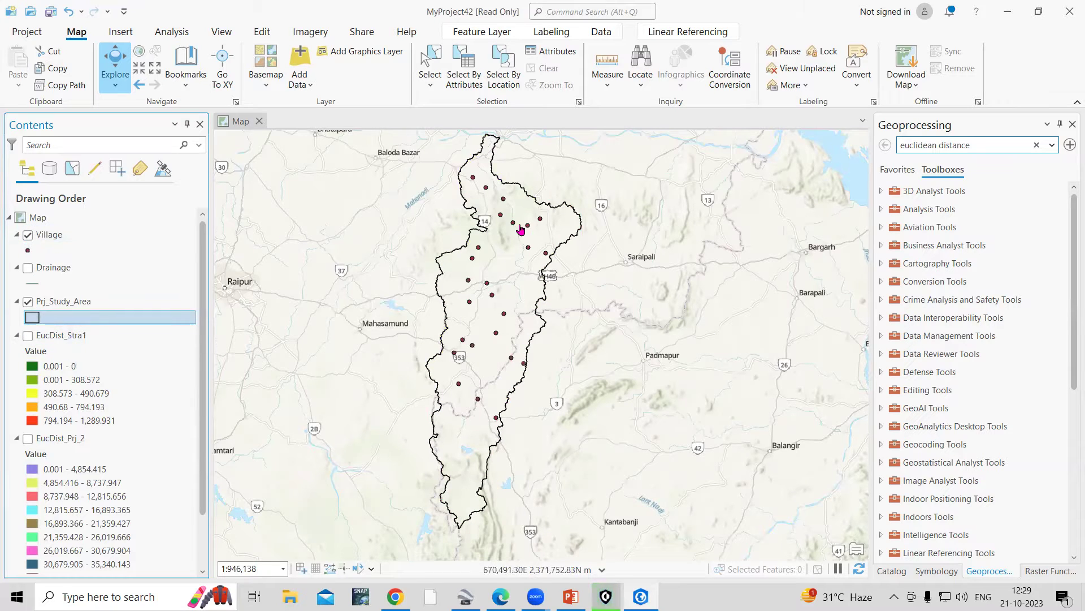
# Examine the village points inside the study area and compare them with the EucDist_Prj_2 distance raster
pyautogui.scroll(1, 527, 233)
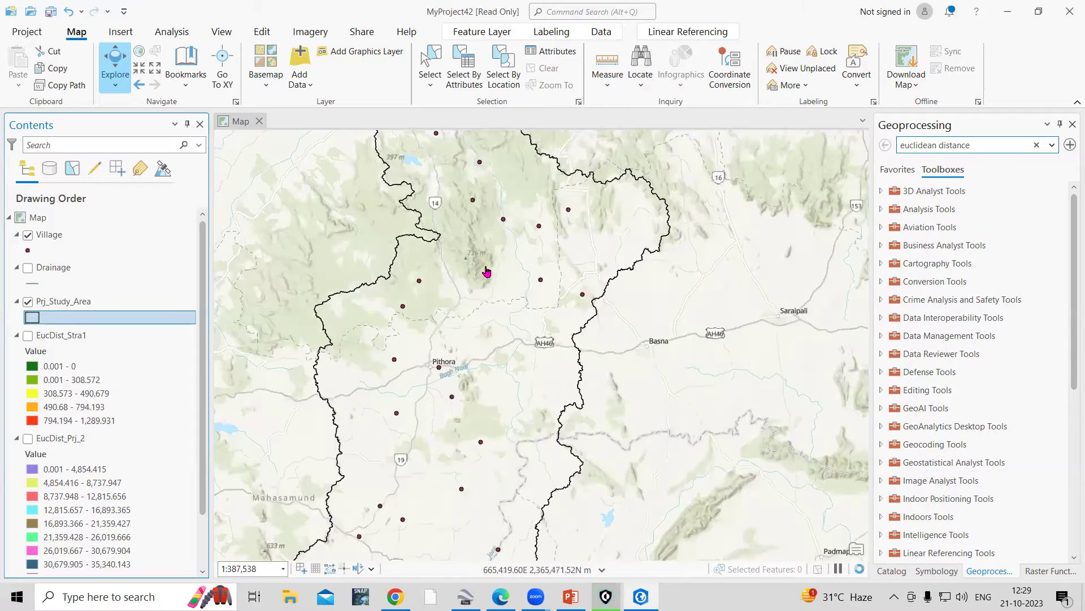
pyautogui.scroll(-1, 488, 248)
pyautogui.scroll(-1, 482, 205)
pyautogui.scroll(2, 482, 205)
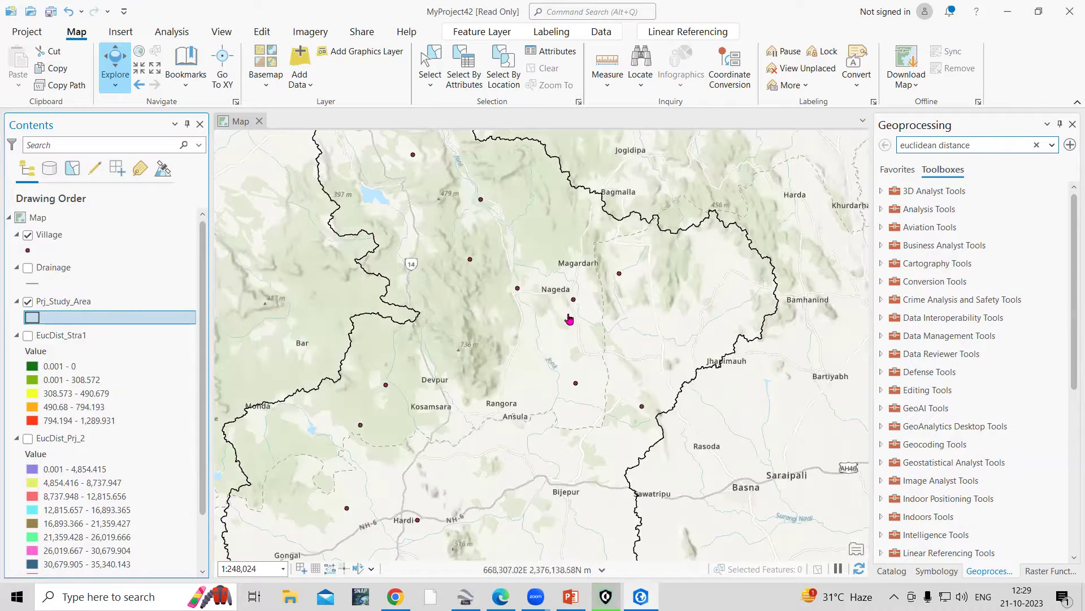
pyautogui.scroll(-2, 506, 244)
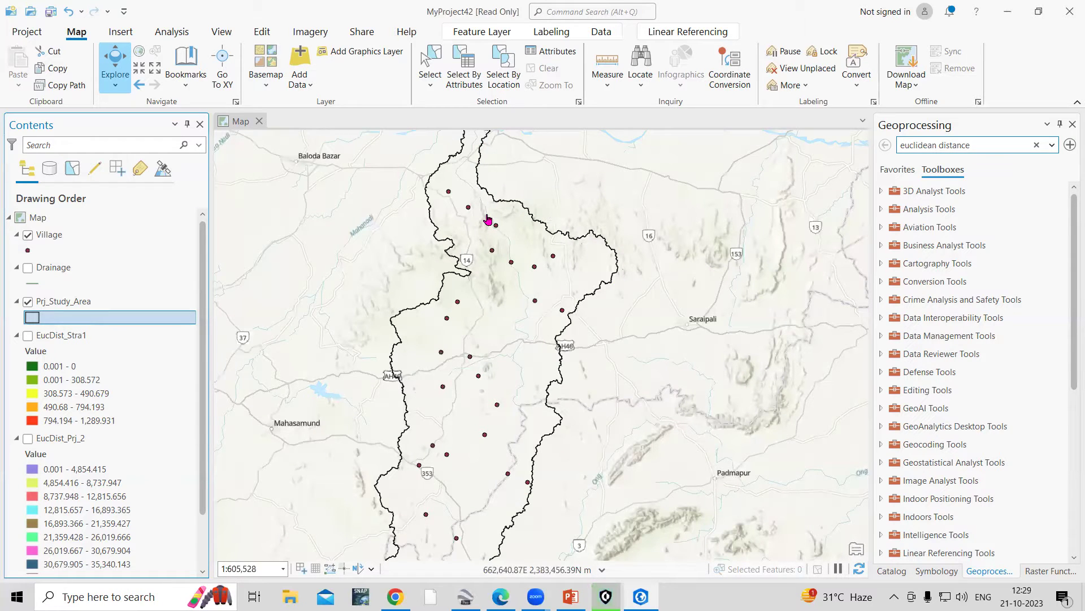
pyautogui.scroll(1, 487, 221)
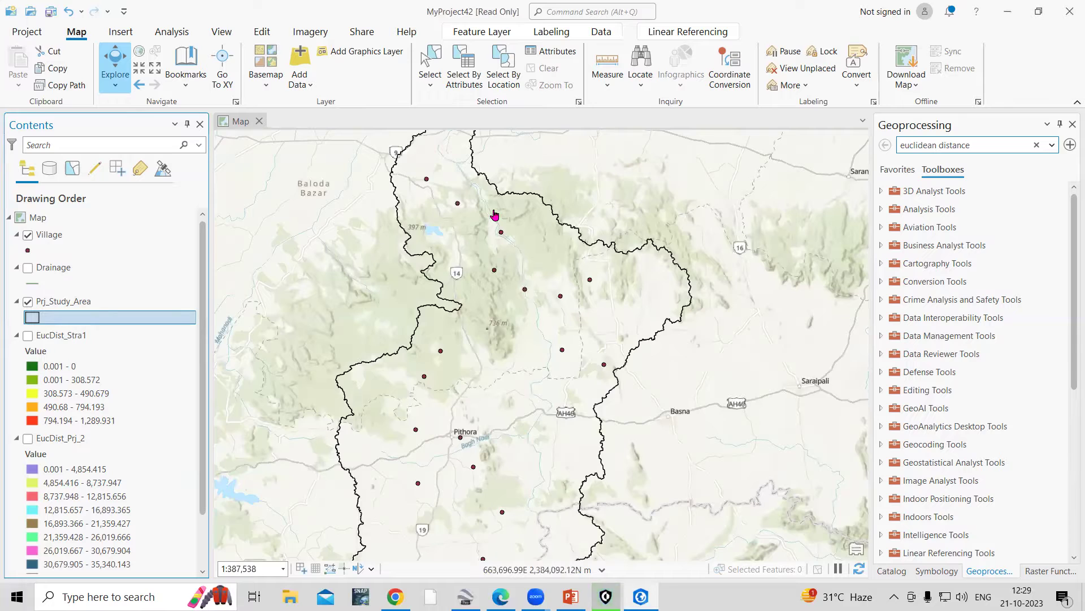
pyautogui.scroll(-2, 496, 218)
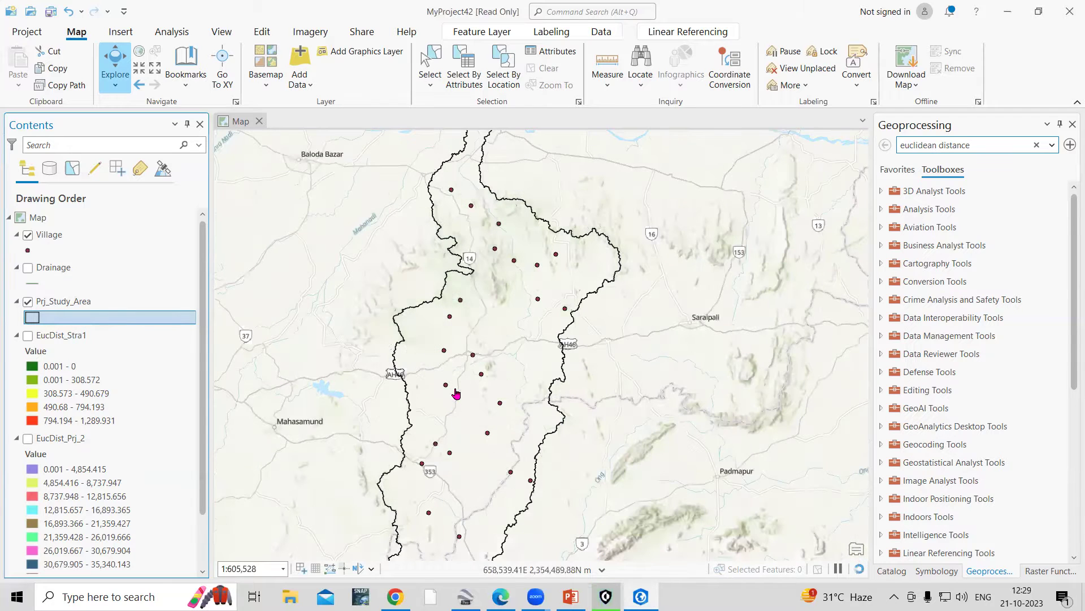
pyautogui.click(28, 438)
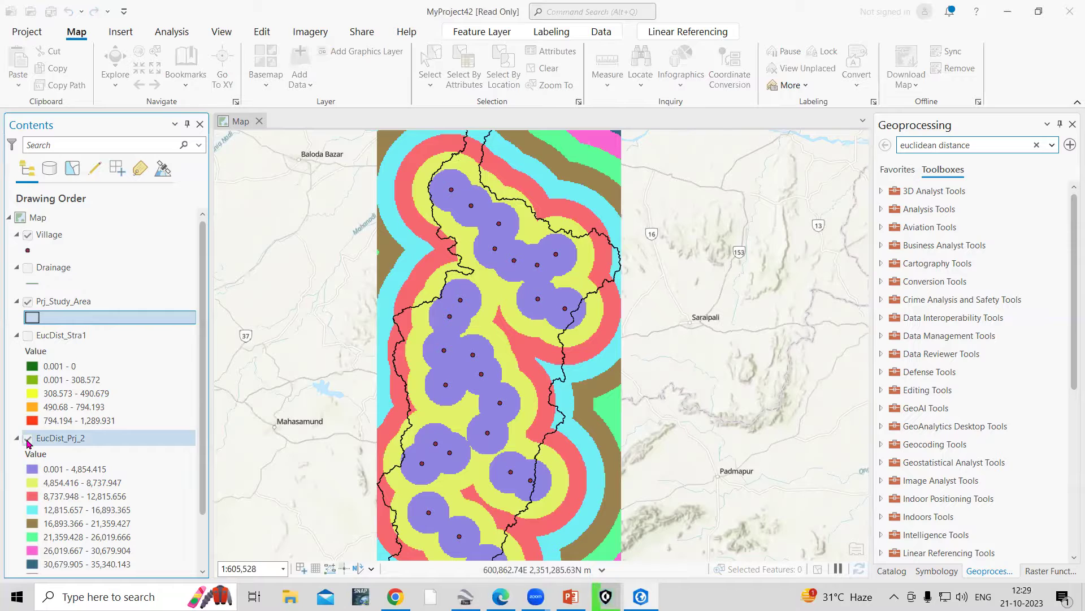
pyautogui.click(27, 439)
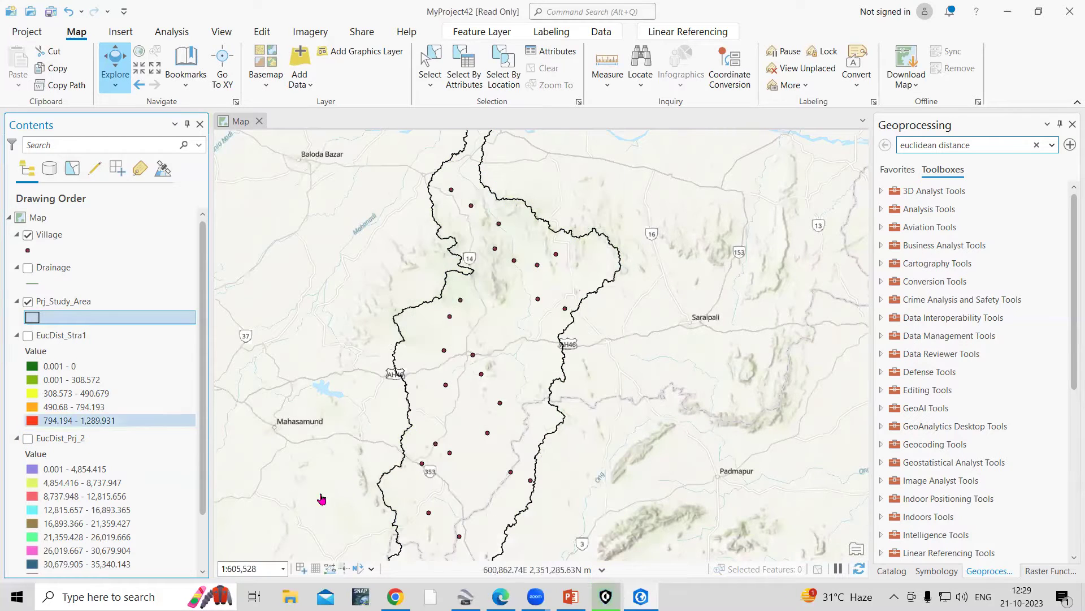
# Switch to Chrome and read the Google summary of Euclidean distance mapping and its listed applications
pyautogui.moveTo(396, 596)
pyautogui.click(427, 531)
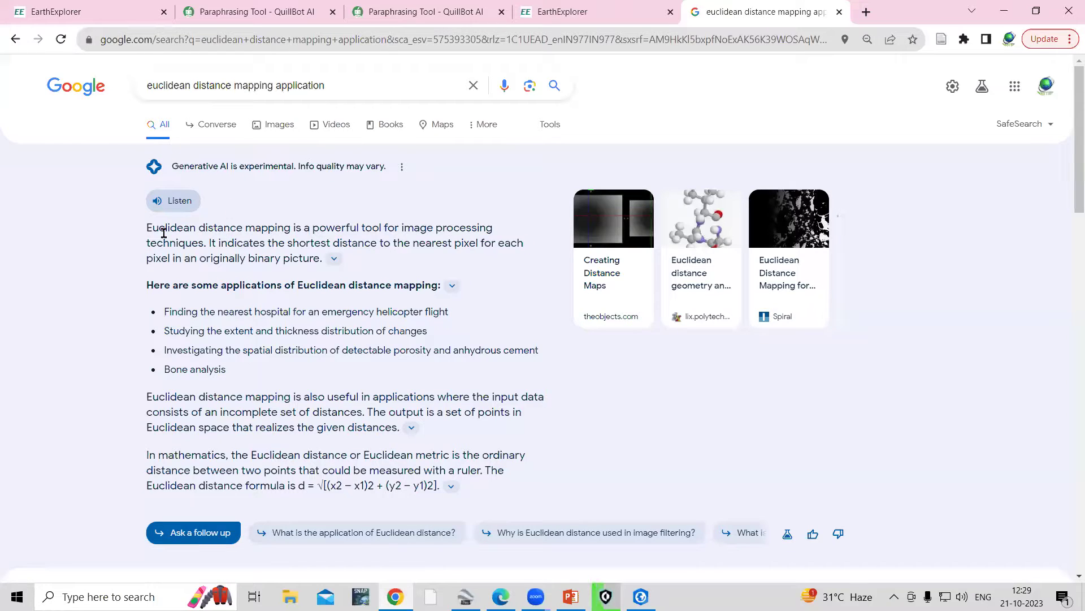
pyautogui.moveTo(153, 227); pyautogui.dragTo(431, 226)
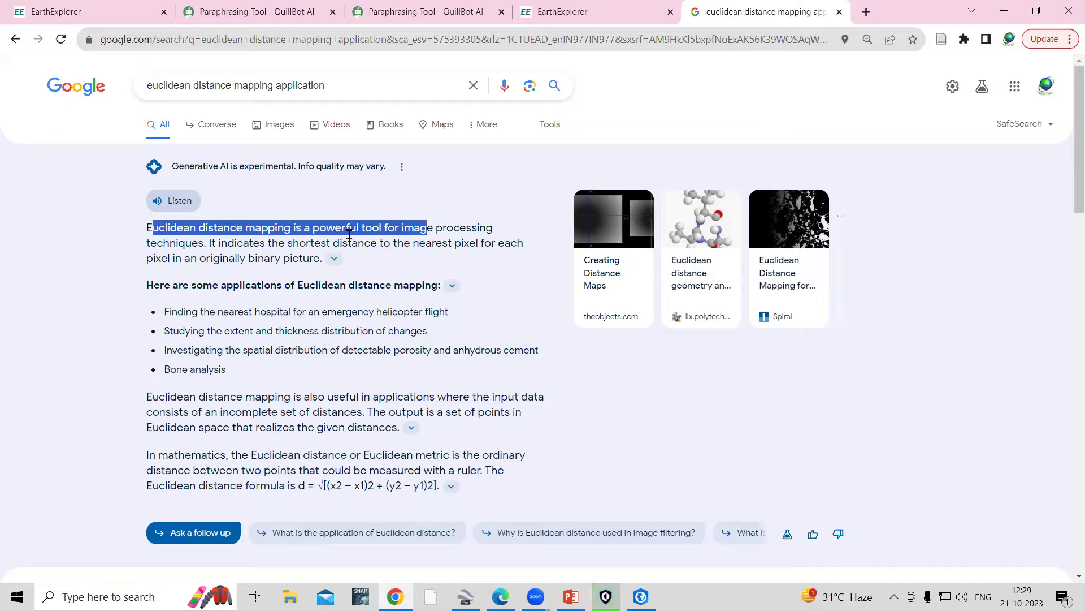
pyautogui.click(186, 255)
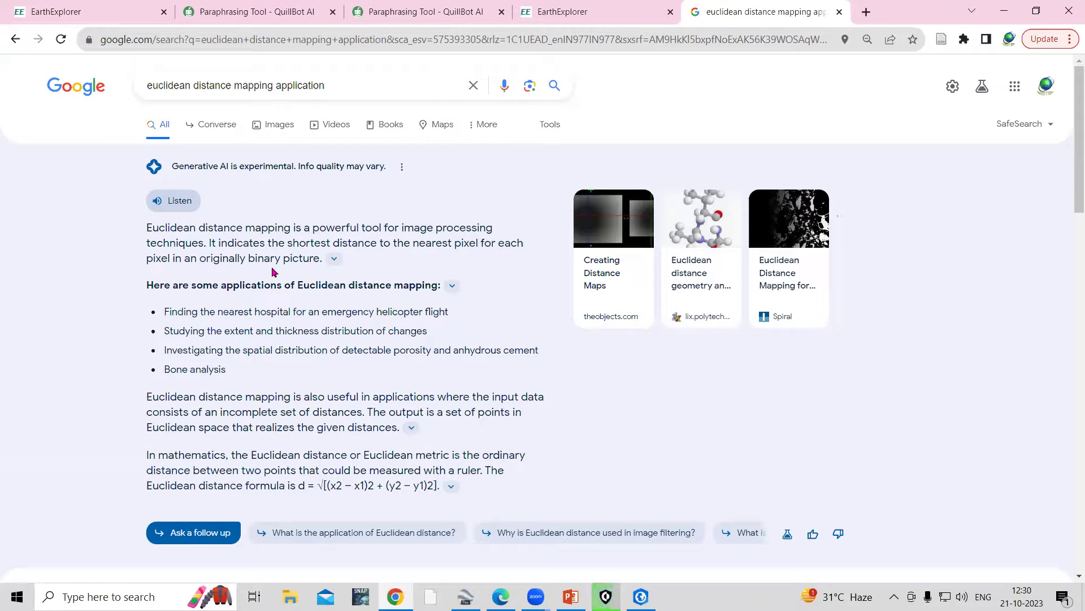
pyautogui.moveTo(169, 311); pyautogui.dragTo(400, 312)
pyautogui.click(259, 313)
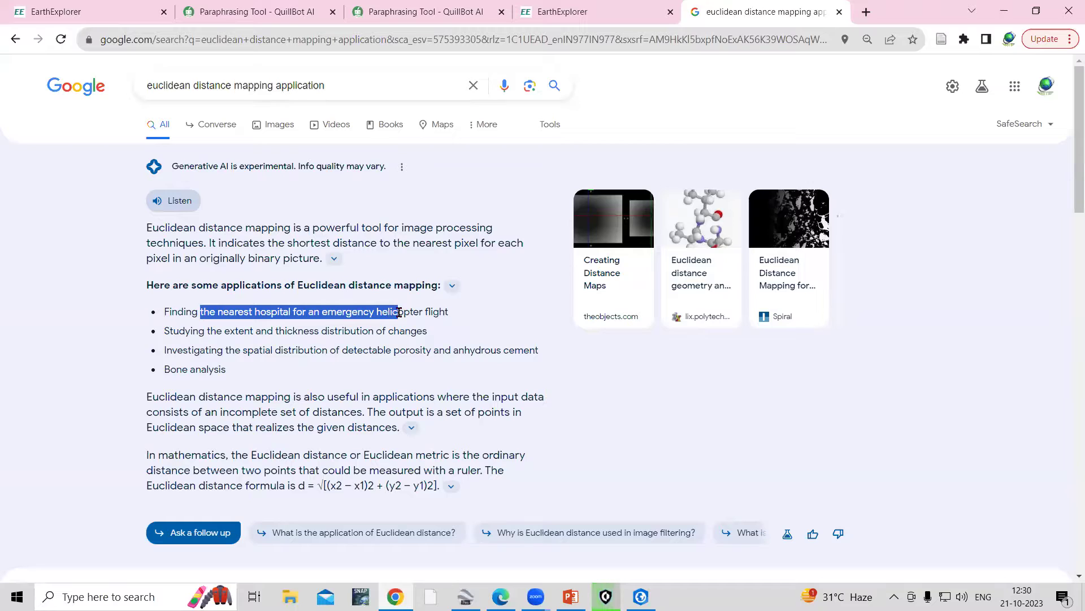
pyautogui.click(250, 343)
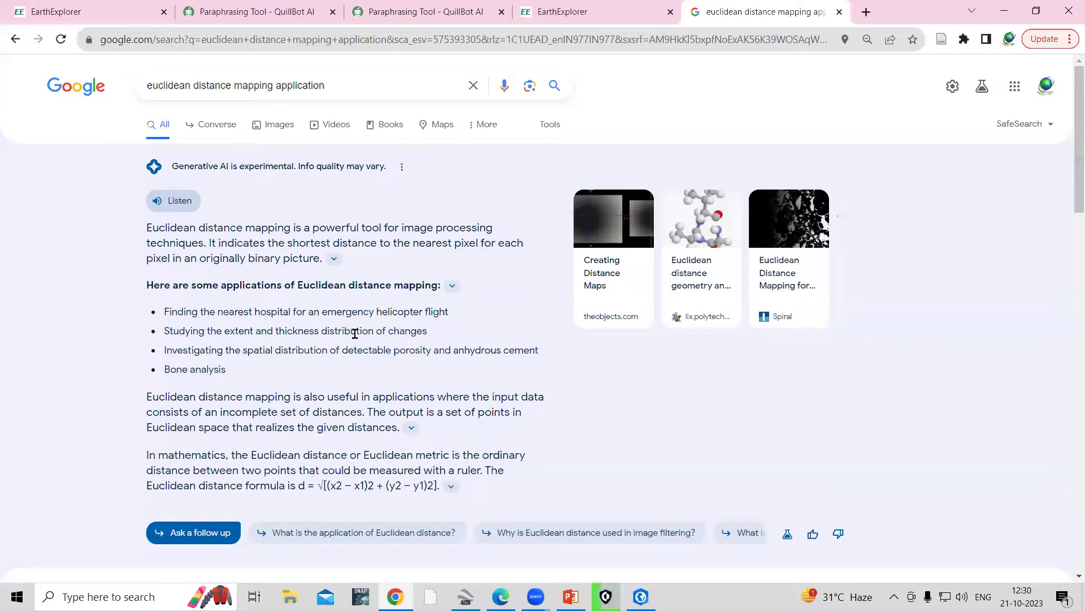
pyautogui.moveTo(187, 347); pyautogui.dragTo(416, 377)
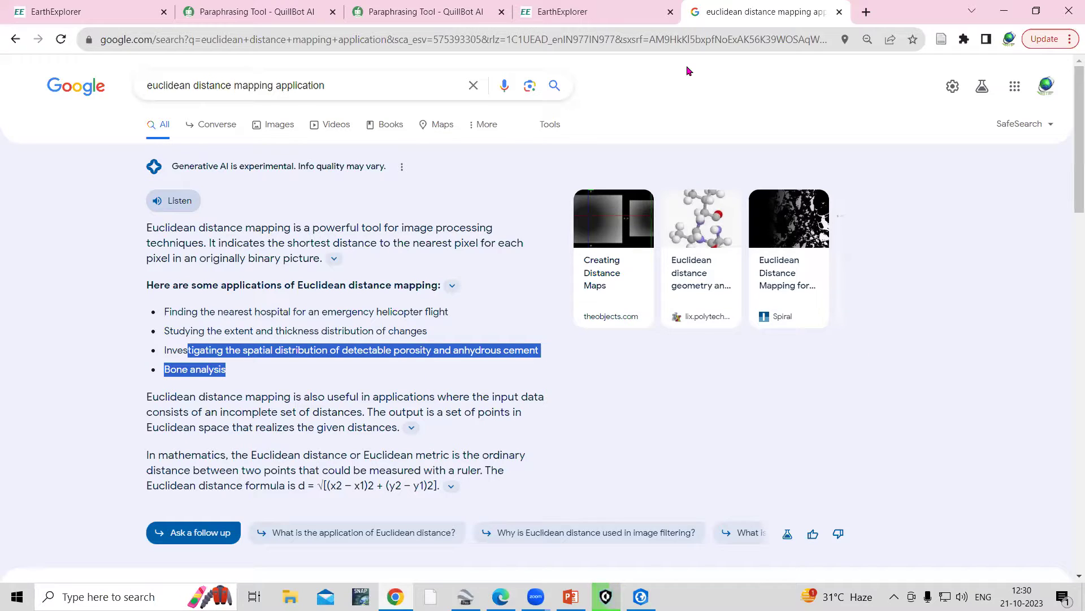
# Return to ArcGIS Pro, show the Drainage layer and compare its streams with the EucDist_Stra1 distance raster
pyautogui.hotkey('alt', 'Tab')
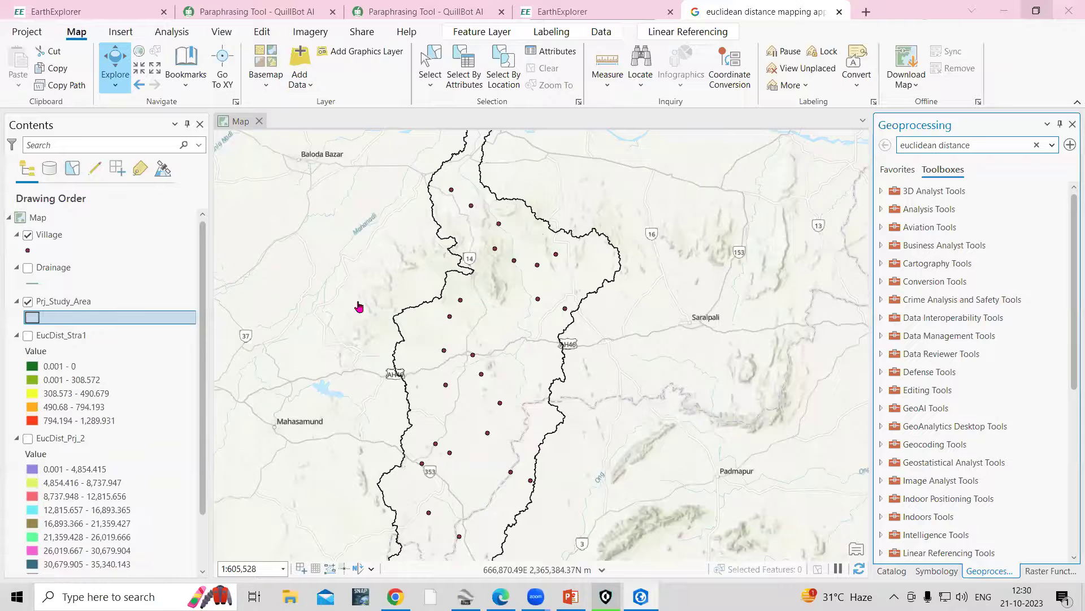
pyautogui.click(28, 268)
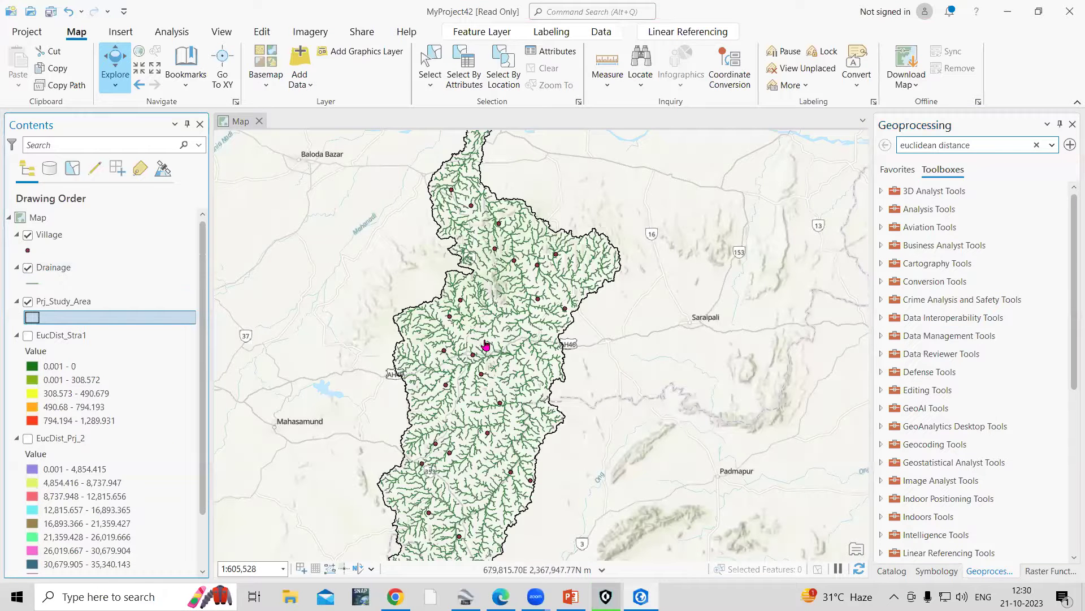
pyautogui.scroll(3, 472, 328)
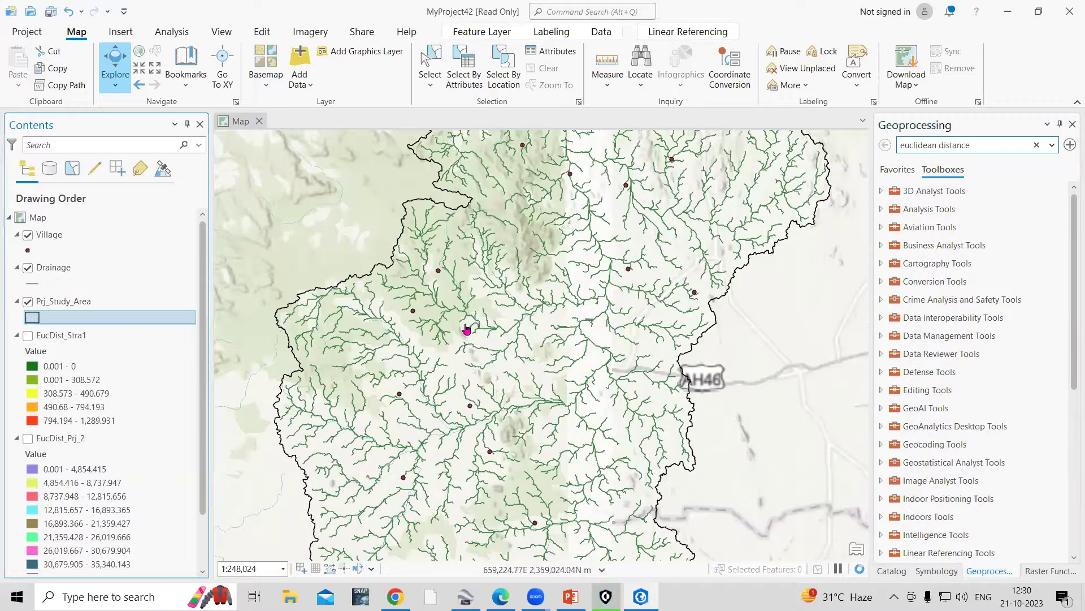
pyautogui.scroll(2, 466, 324)
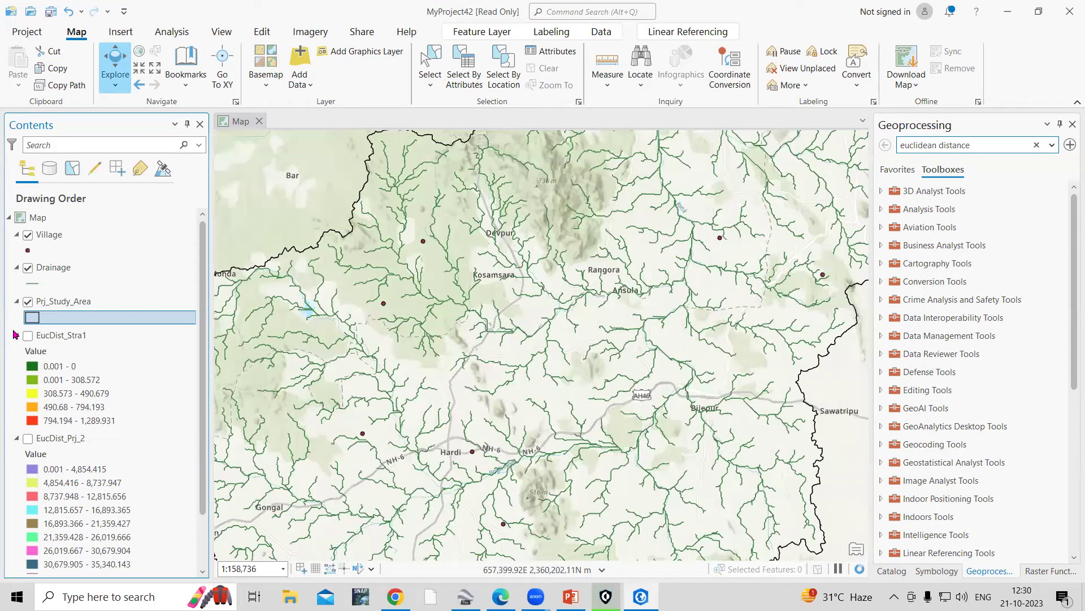
pyautogui.click(28, 336)
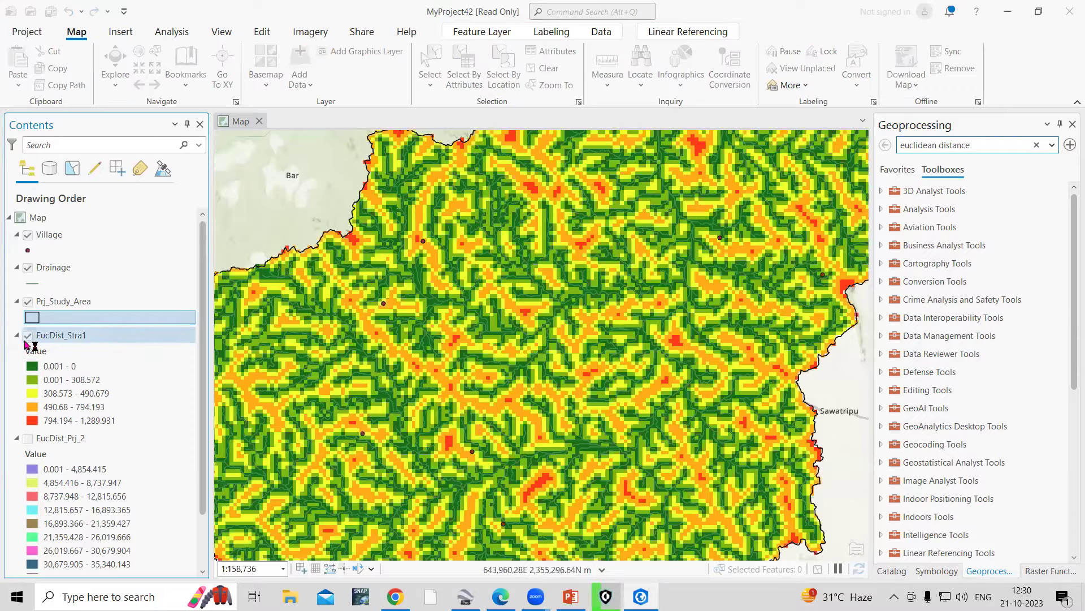
pyautogui.click(27, 337)
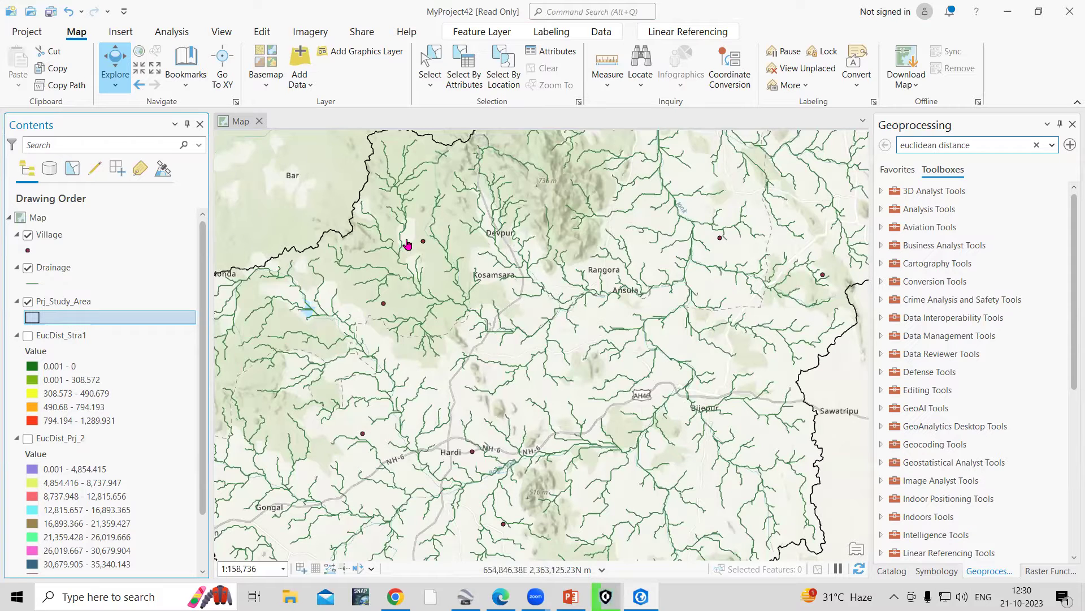
# Collapse the legends of the EucDist_Prj_2 and EucDist_Stra1 layers
pyautogui.scroll(-1, 404, 250)
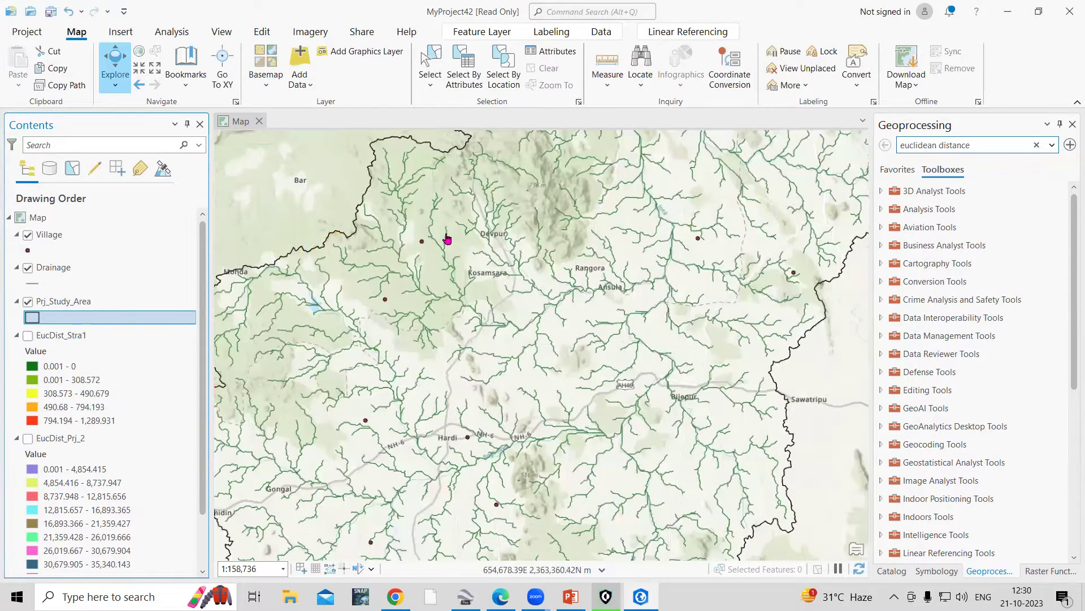
pyautogui.scroll(-2, 431, 257)
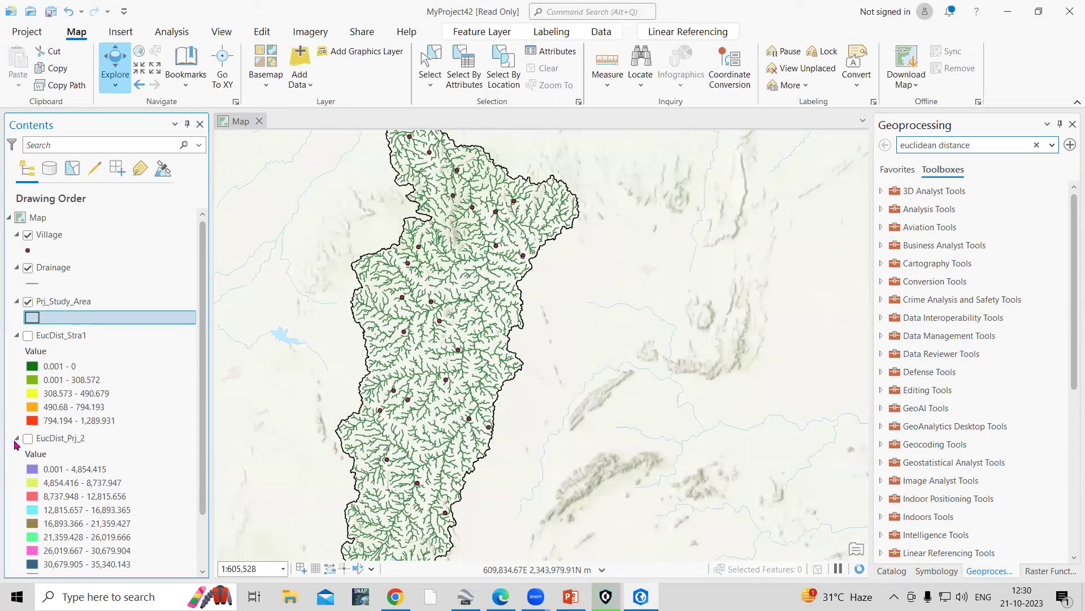
pyautogui.click(17, 439)
pyautogui.click(11, 338)
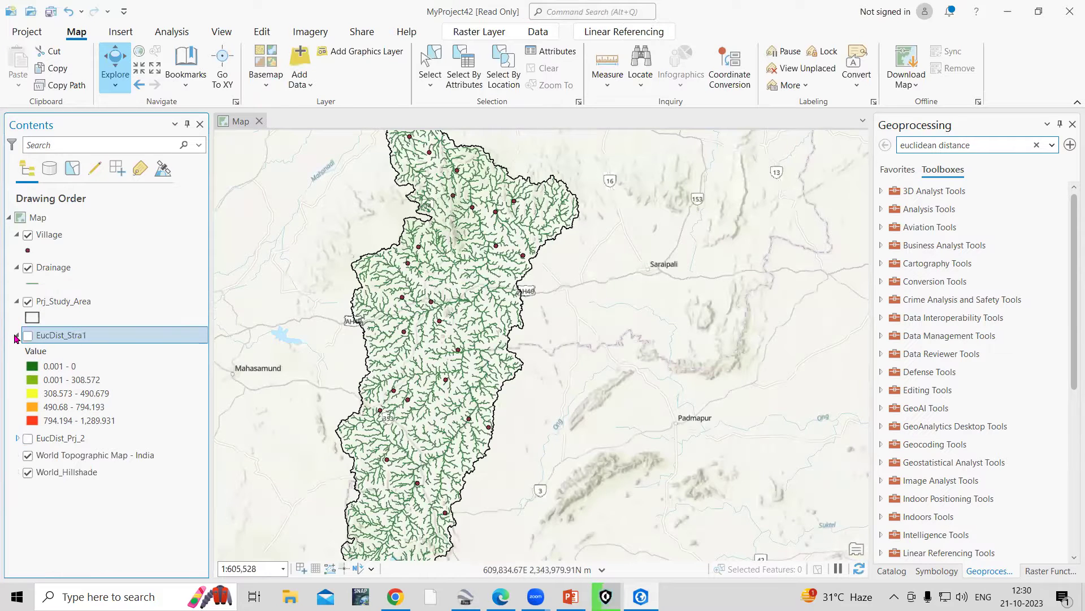
pyautogui.click(18, 336)
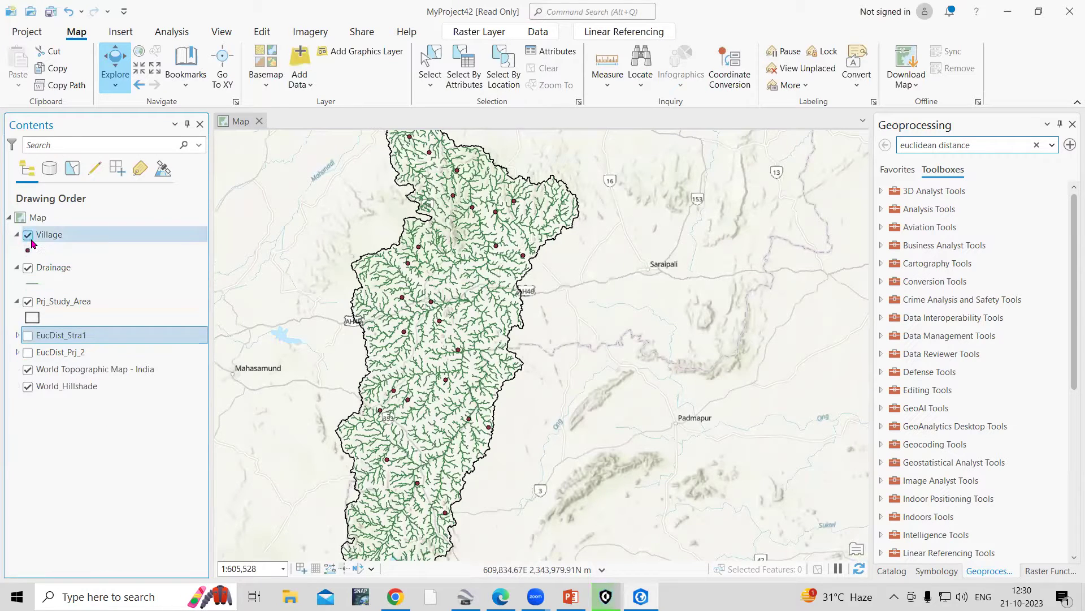
# Review the Drainage, Village and Prj_Study_Area layers by switching their visibility, leaving Drainage hidden
pyautogui.click(29, 269)
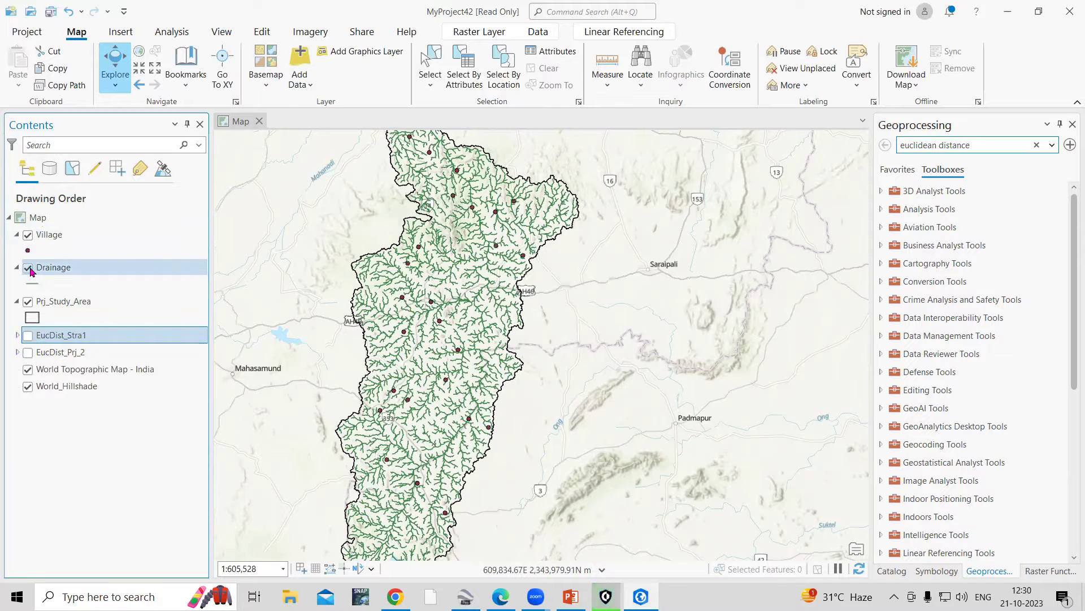
pyautogui.click(28, 269)
pyautogui.click(29, 269)
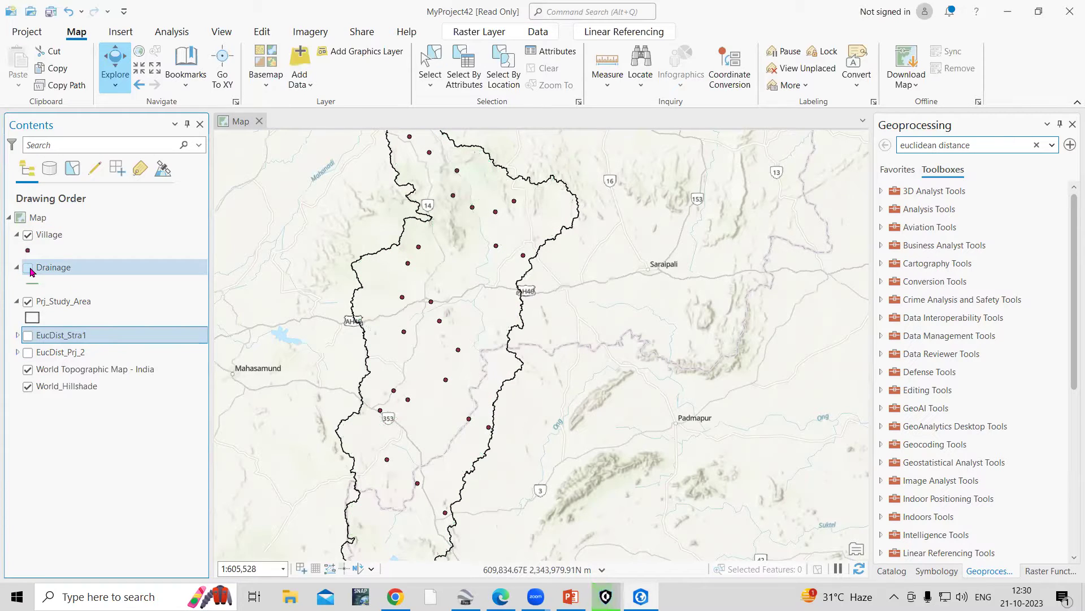
pyautogui.click(29, 270)
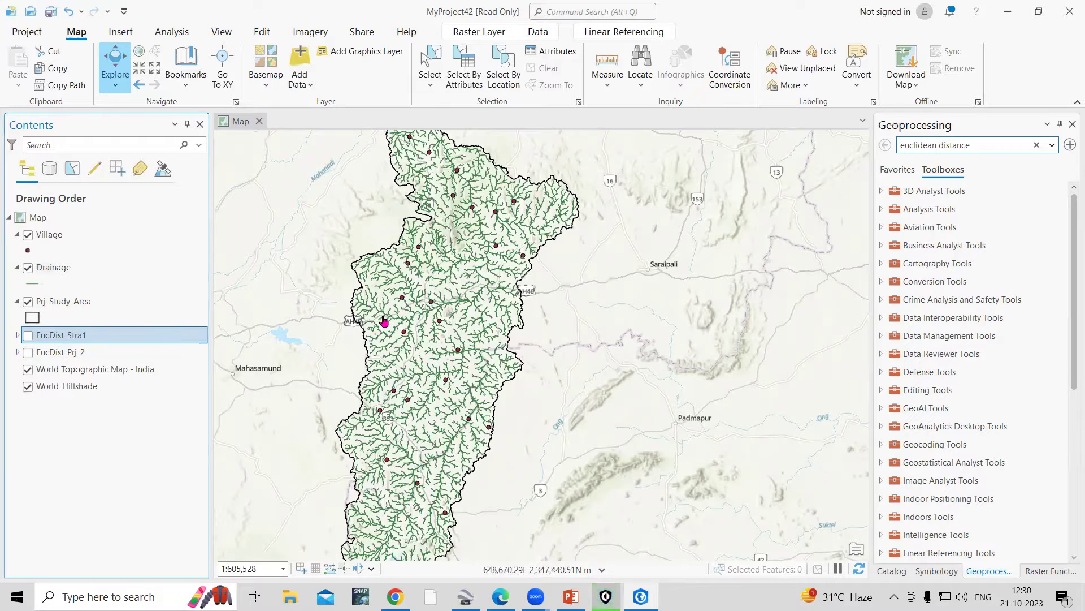
pyautogui.click(29, 269)
pyautogui.click(28, 235)
pyautogui.click(28, 235)
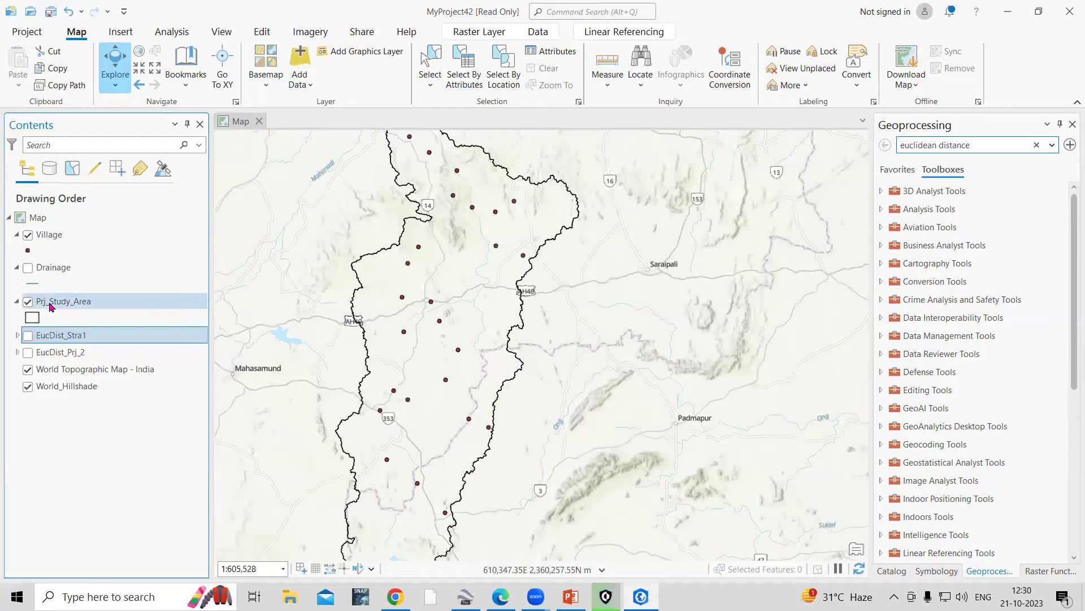
pyautogui.click(28, 301)
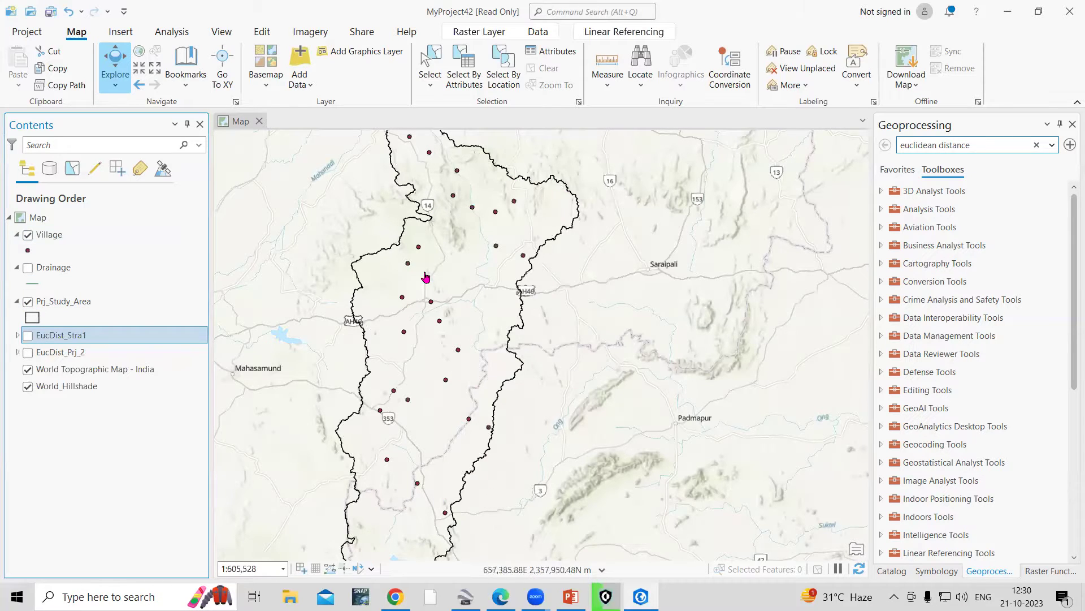
# Inspect the village points across the whole study area, briefly overlaying the Drainage layer
pyautogui.scroll(2, 426, 277)
pyautogui.scroll(-4, 406, 287)
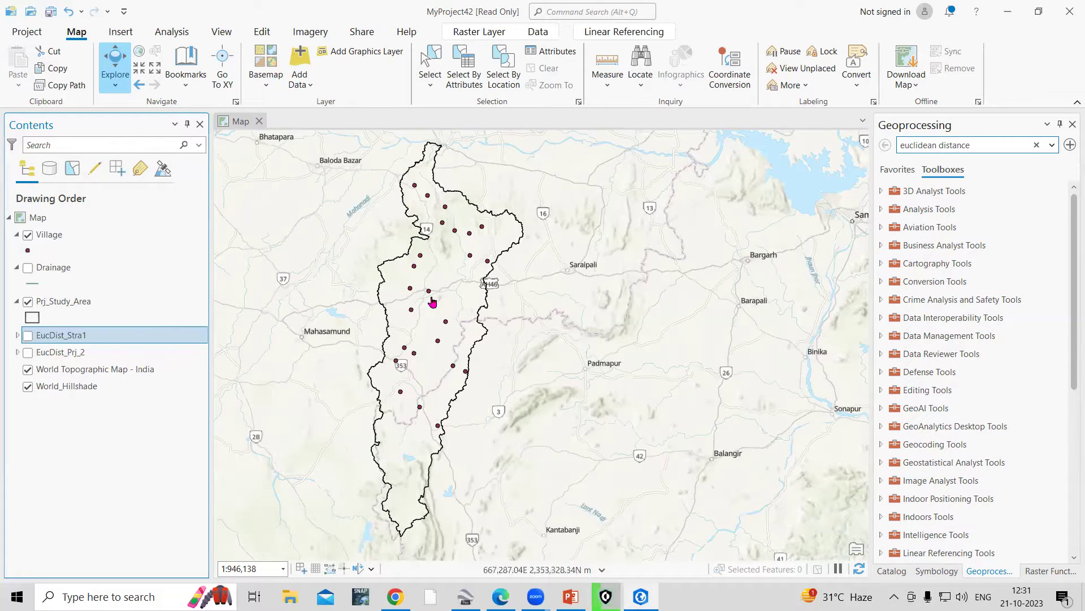
pyautogui.click(28, 268)
pyautogui.click(28, 267)
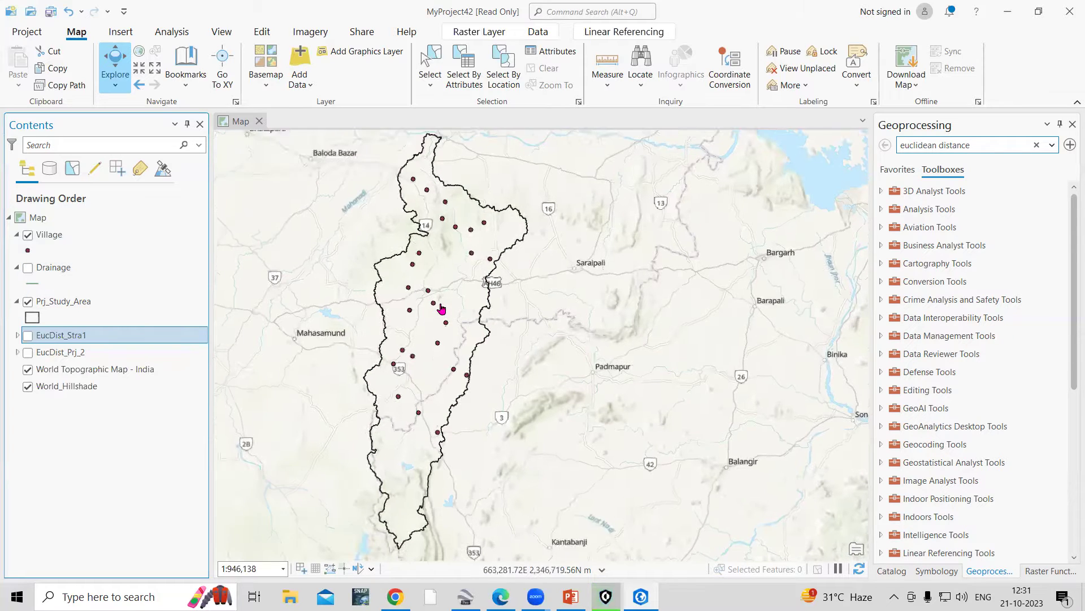
pyautogui.scroll(4, 442, 309)
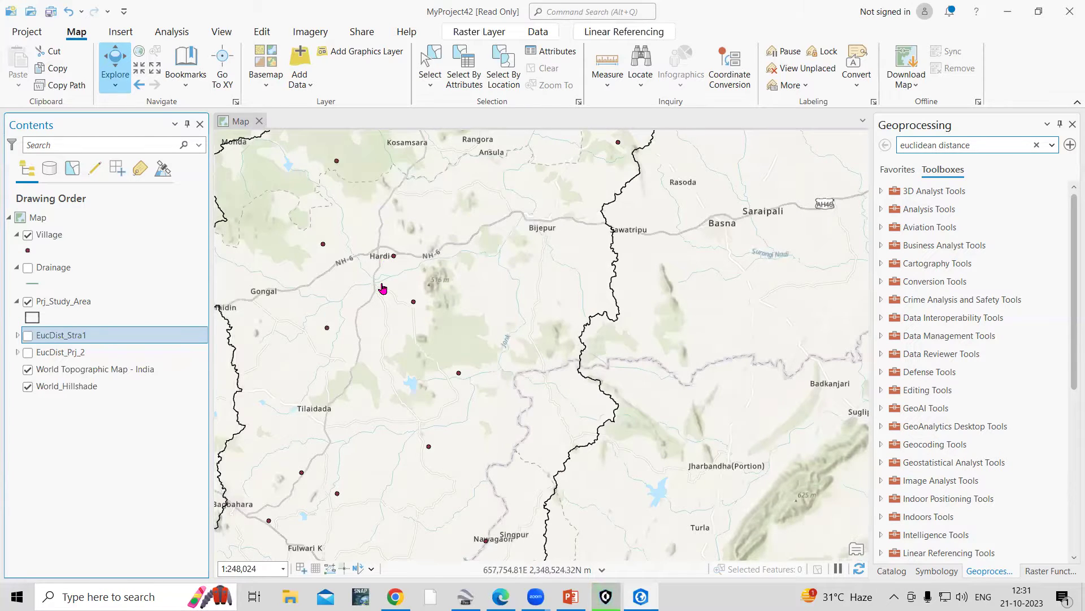
pyautogui.scroll(-2, 382, 289)
pyautogui.scroll(-2, 383, 288)
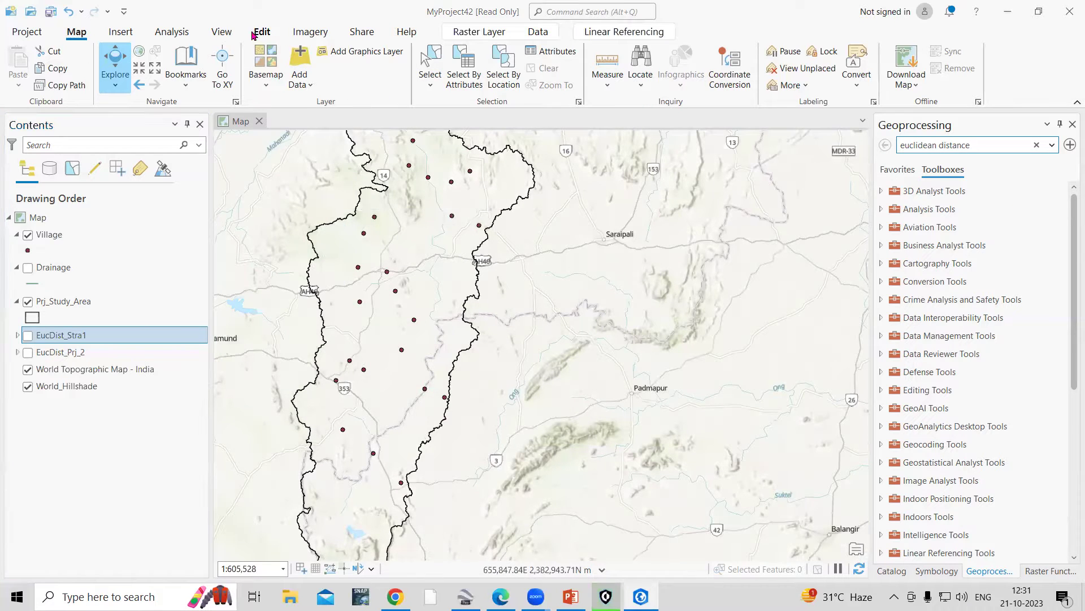
# Browse the geoprocessing toolboxes and expand the Spatial Analyst Tools toolbox
pyautogui.click(223, 35)
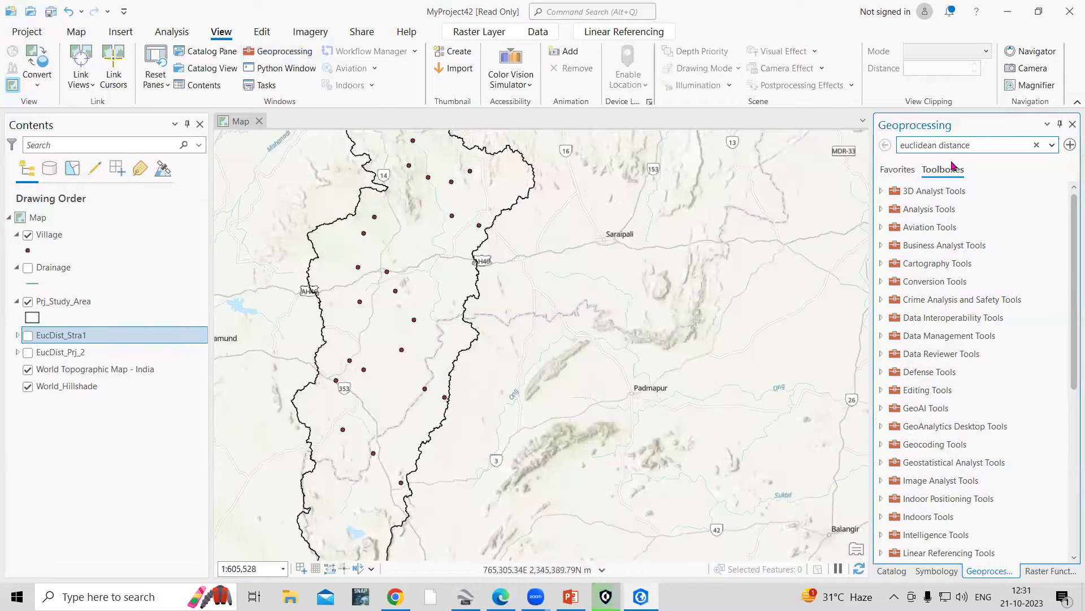
pyautogui.click(915, 169)
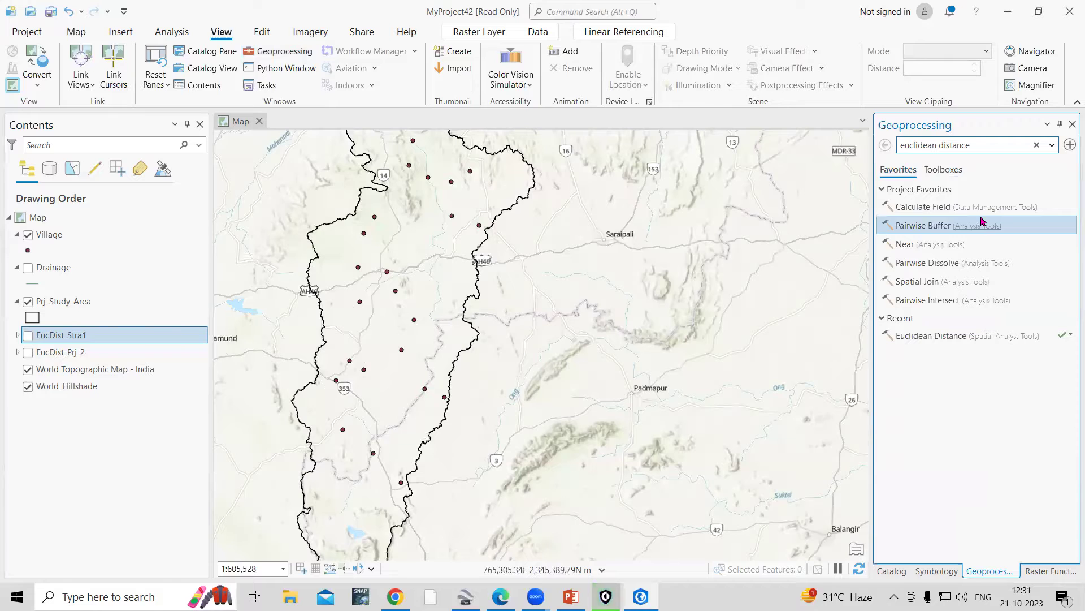
pyautogui.click(953, 170)
pyautogui.scroll(-6, 993, 297)
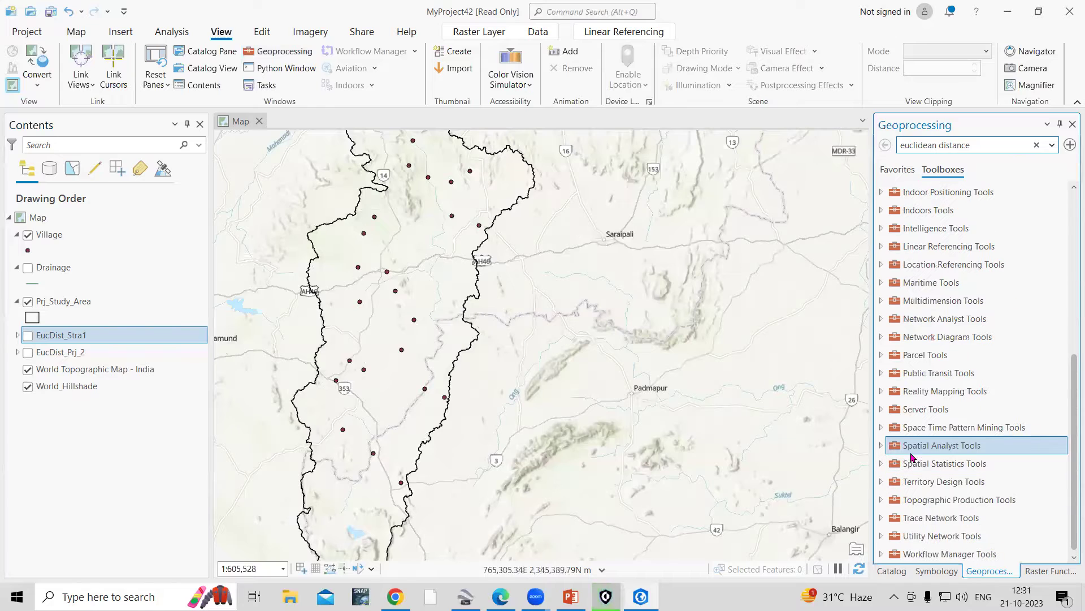
pyautogui.doubleClick(943, 446)
pyautogui.scroll(-3, 916, 419)
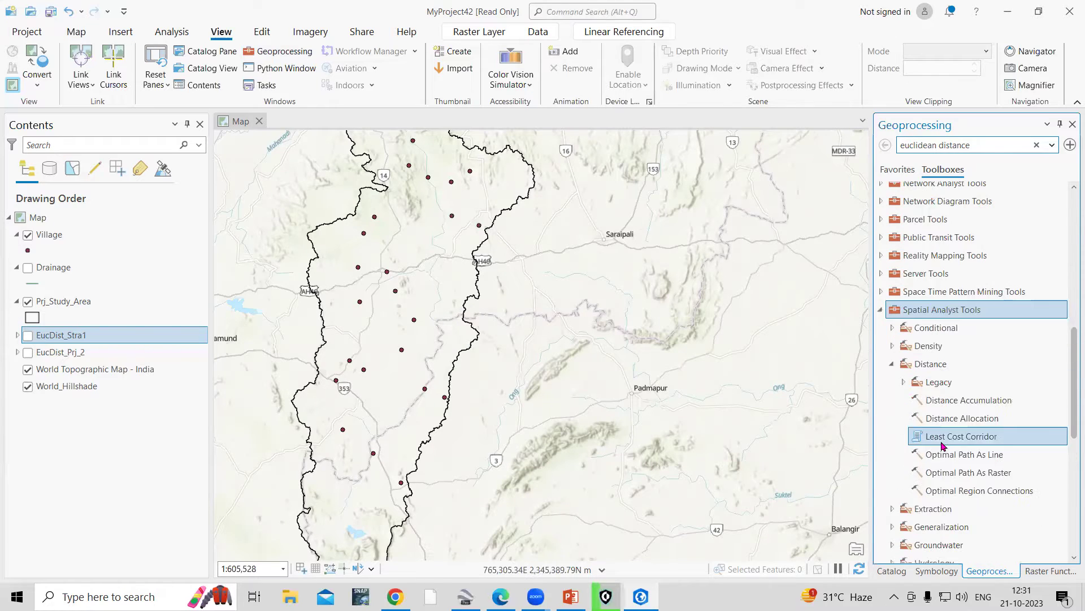
# Open the Euclidean Distance tool from the Legacy group of the Distance toolset
pyautogui.click(891, 364)
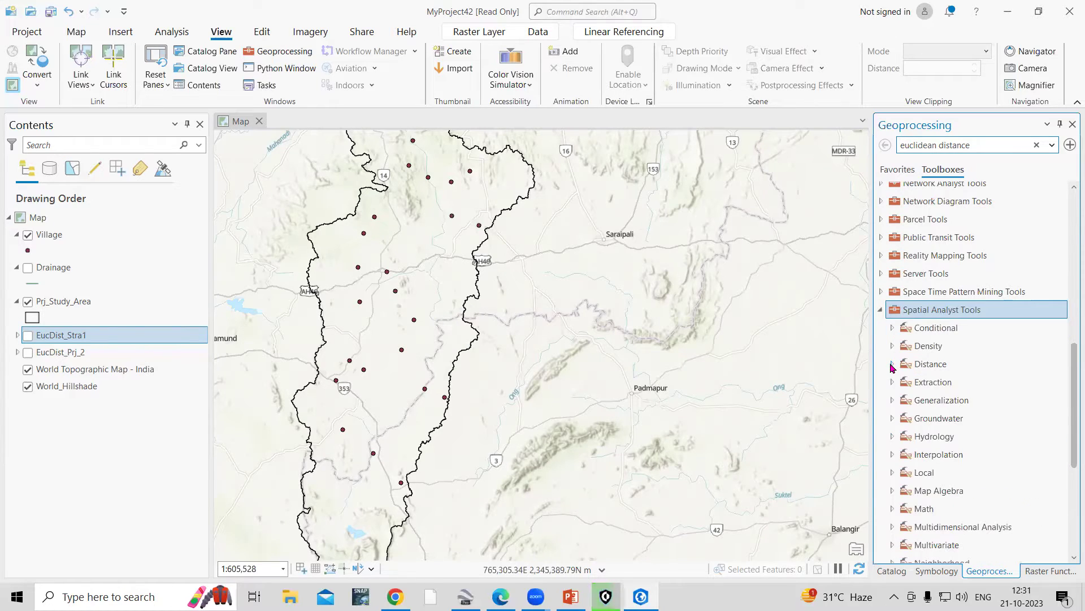
pyautogui.click(891, 364)
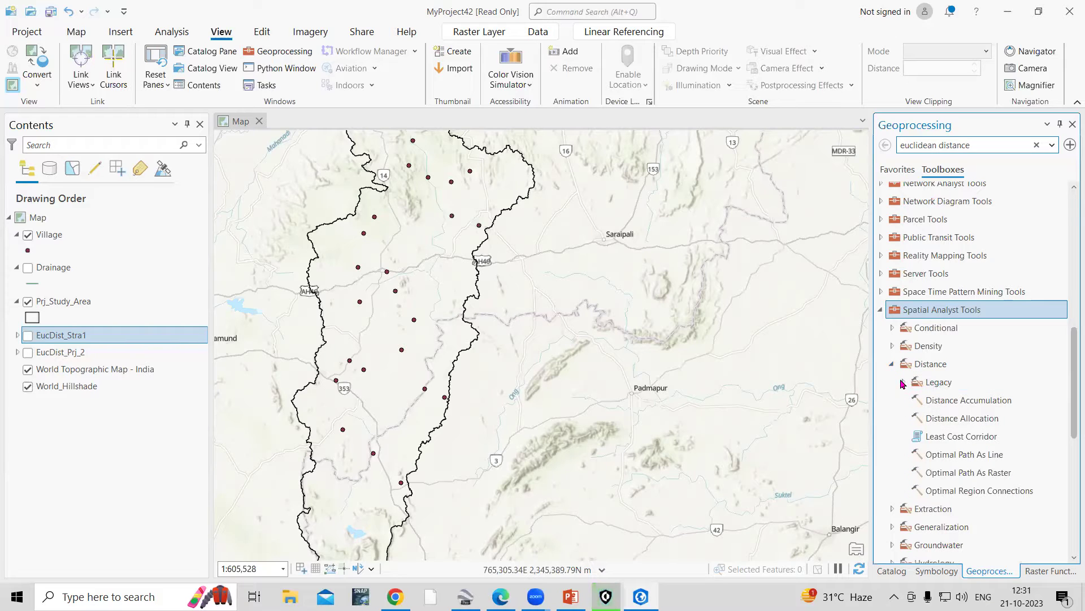
pyautogui.click(902, 383)
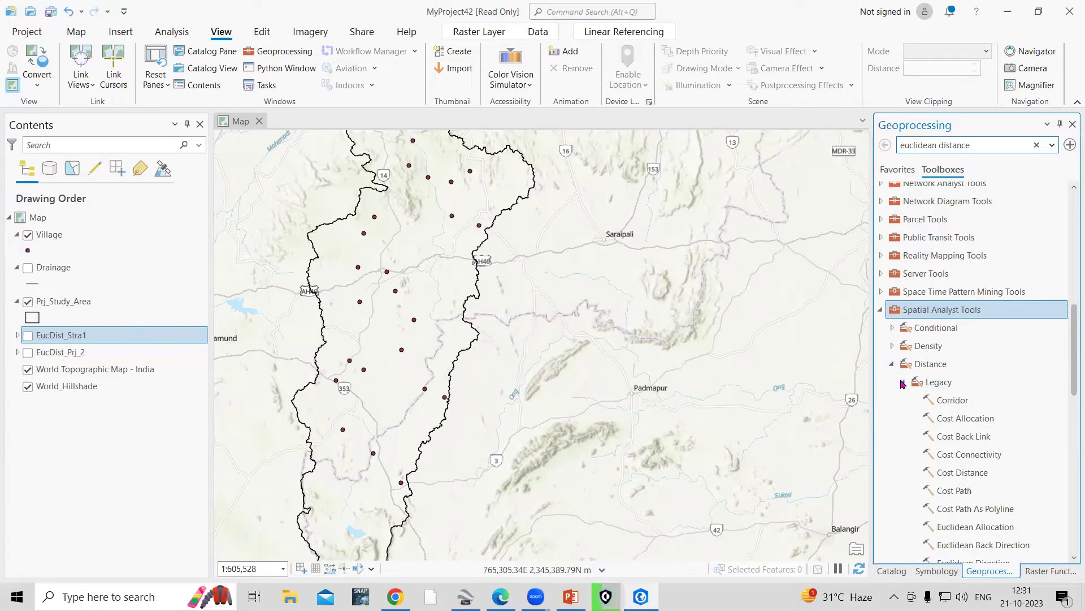
pyautogui.scroll(-1, 880, 406)
pyautogui.scroll(-1, 961, 421)
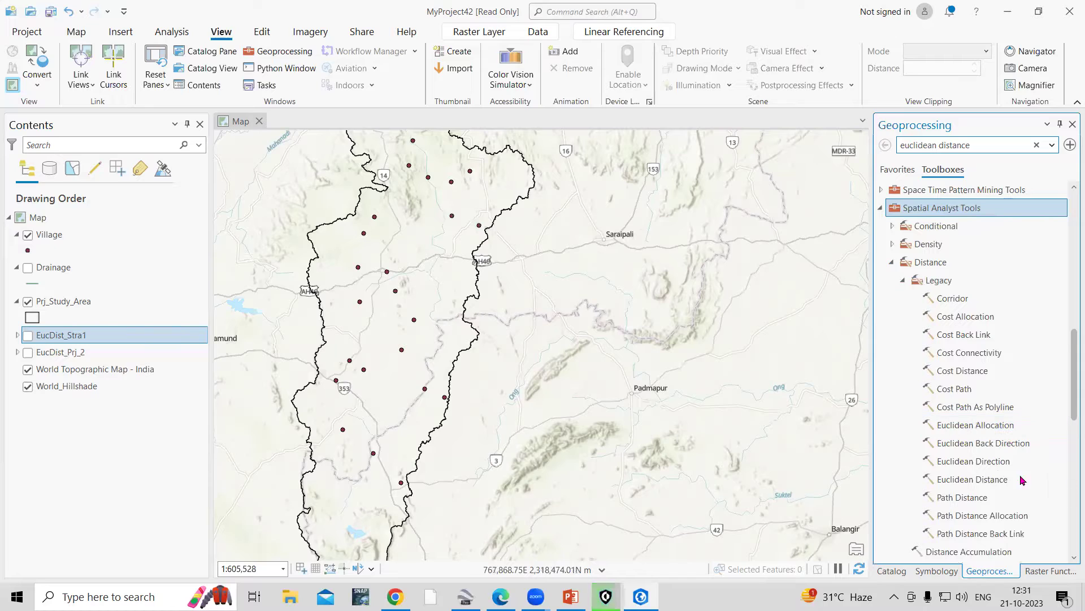
pyautogui.click(1001, 480)
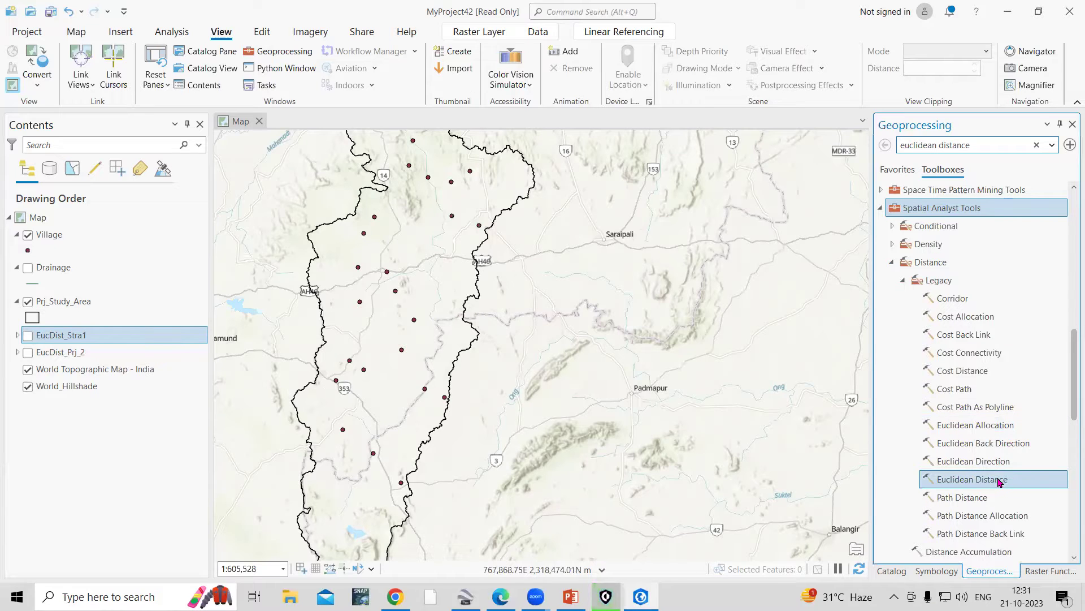
pyautogui.doubleClick(998, 480)
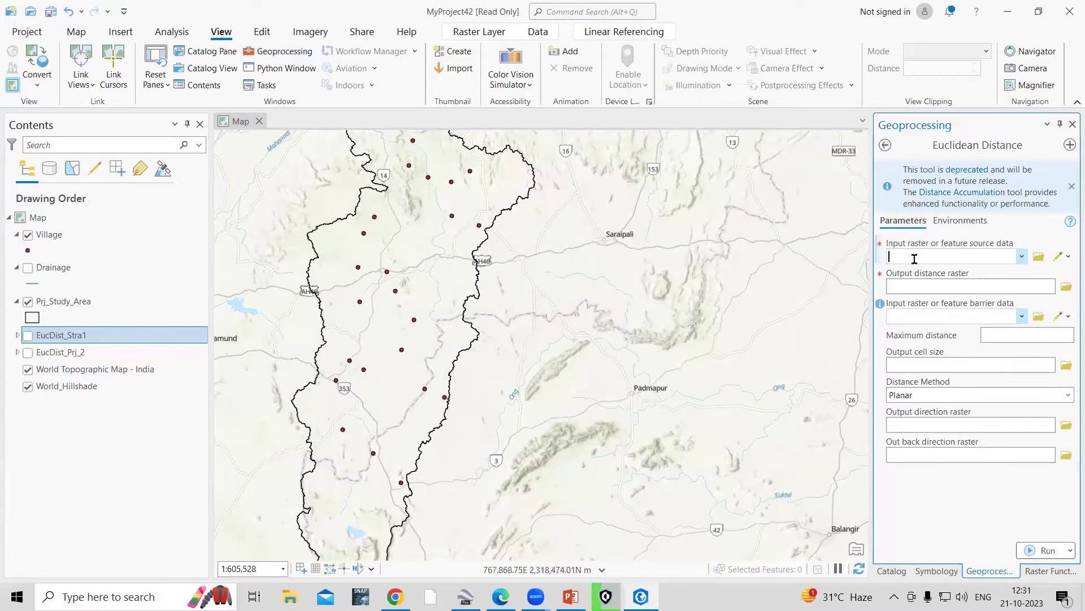
# Open the Euclidean Distance tool's online help and examine its summary, legacy note and illustration
pyautogui.moveTo(1071, 225)
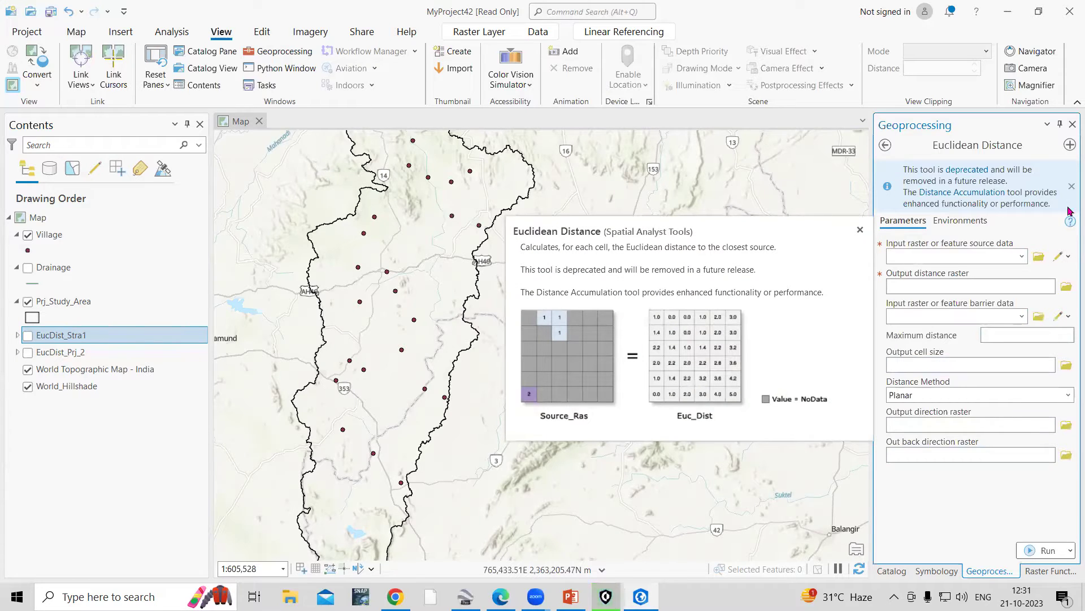
pyautogui.click(1070, 221)
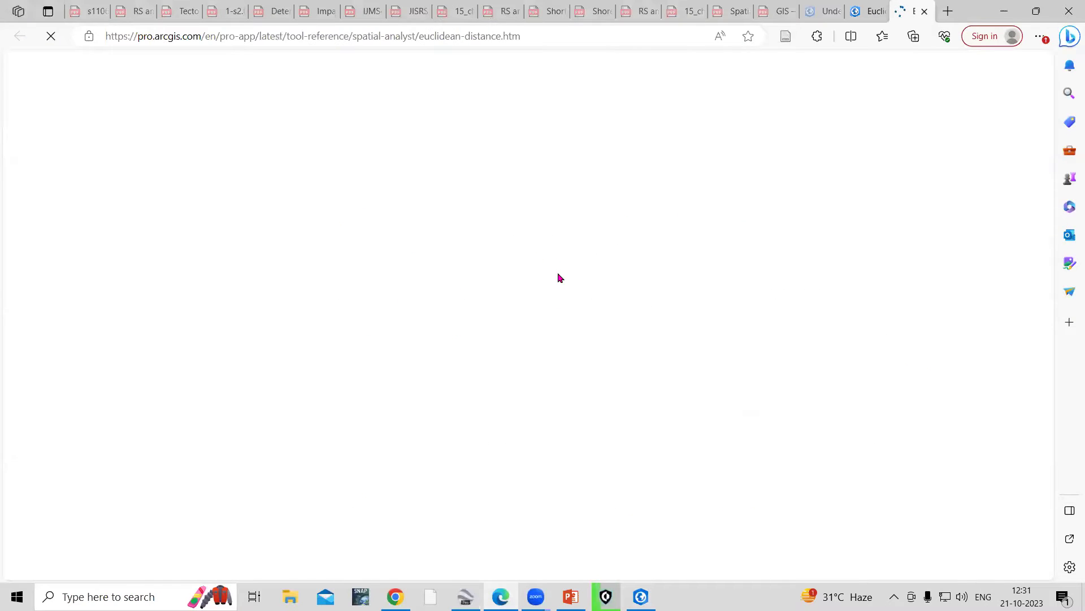
pyautogui.scroll(-20, 358, 274)
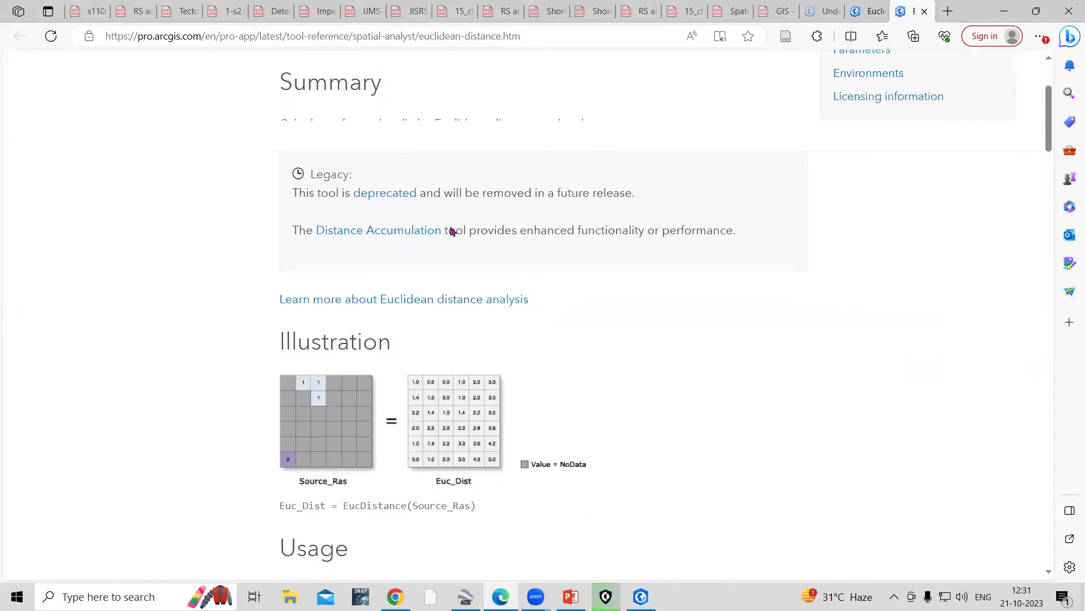
pyautogui.scroll(7, 508, 277)
pyautogui.scroll(6, 509, 371)
pyautogui.scroll(-7, 508, 369)
pyautogui.moveTo(311, 307); pyautogui.dragTo(775, 332)
pyautogui.click(394, 337)
pyautogui.scroll(10, 406, 367)
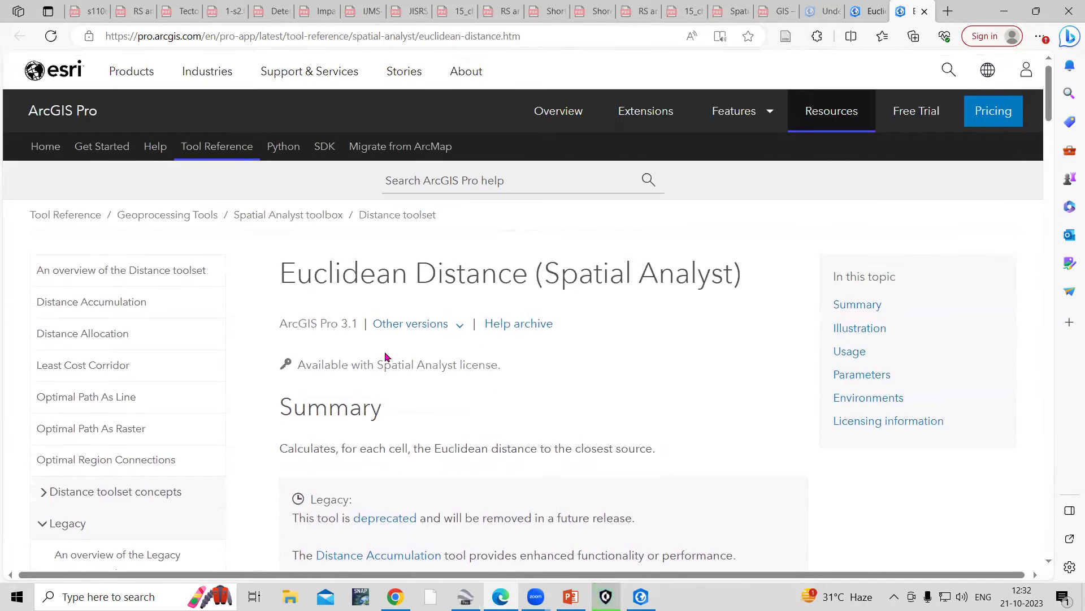
# Follow the help link on Euclidean distance analysis and read about the three Euclidean tools and the source
pyautogui.scroll(-5, 373, 373)
pyautogui.click(395, 338)
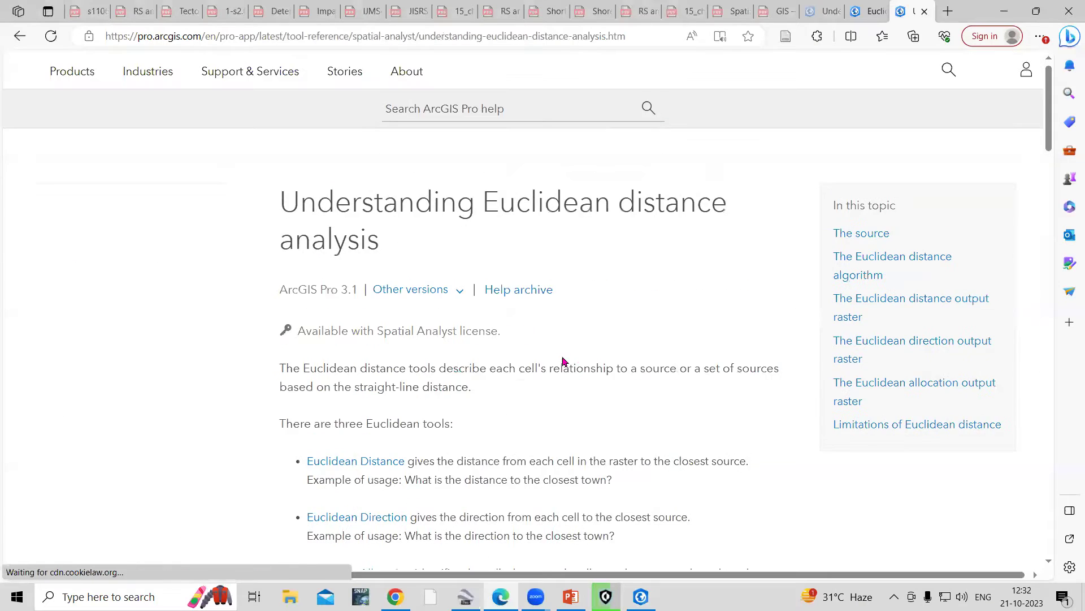
pyautogui.scroll(-3, 384, 438)
pyautogui.scroll(-1, 382, 442)
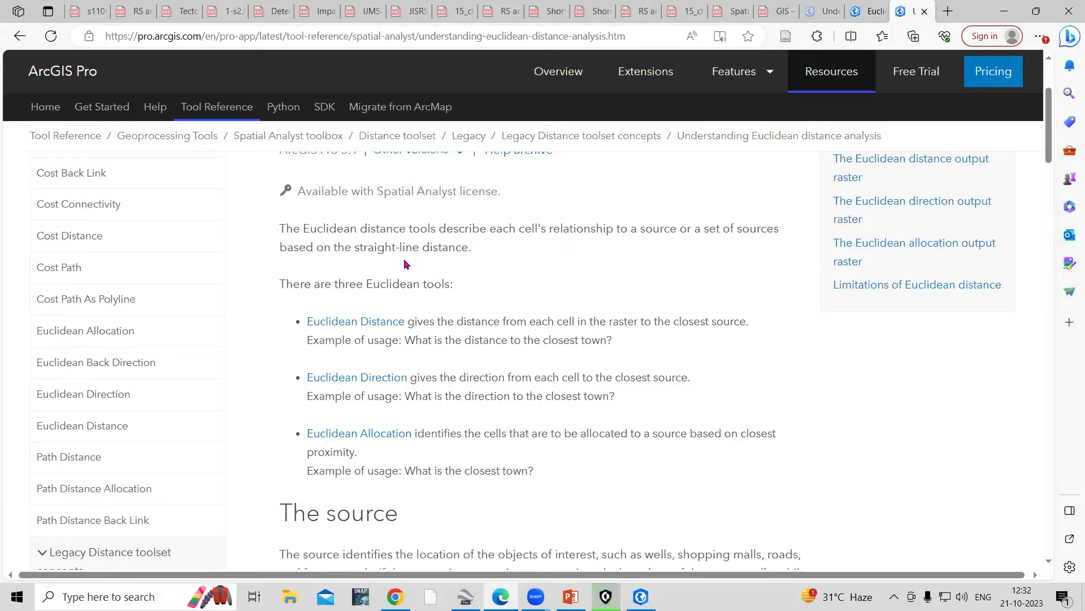
pyautogui.scroll(-1, 510, 350)
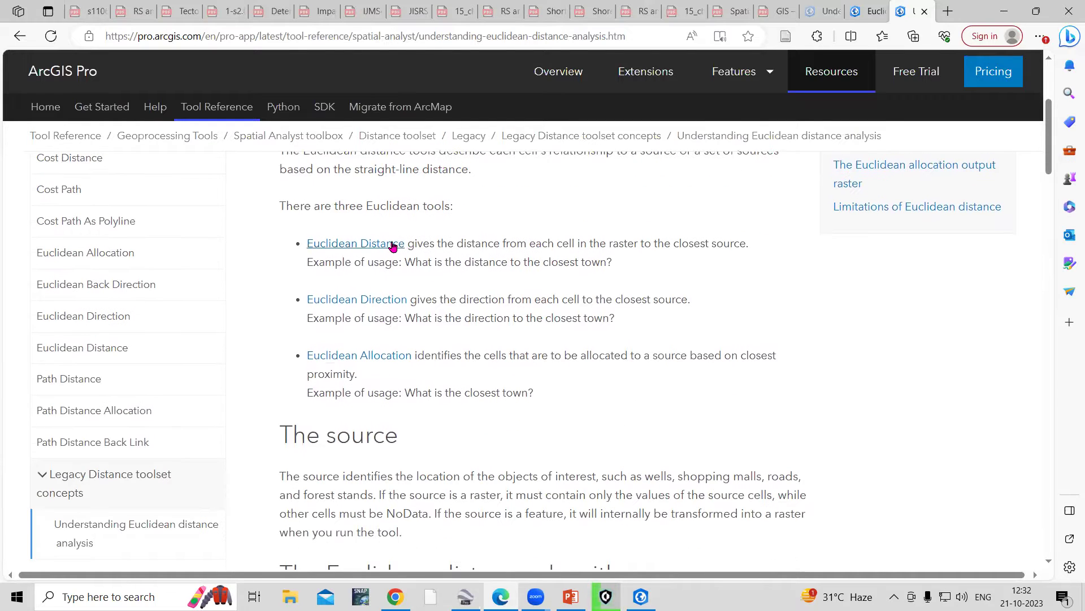
pyautogui.scroll(-5, 533, 322)
pyautogui.scroll(-3, 544, 331)
# Return to ArcGIS Pro, show the whole study area and reopen the Euclidean Distance tool from the toolbox list
pyautogui.hotkey('alt', 'Tab')
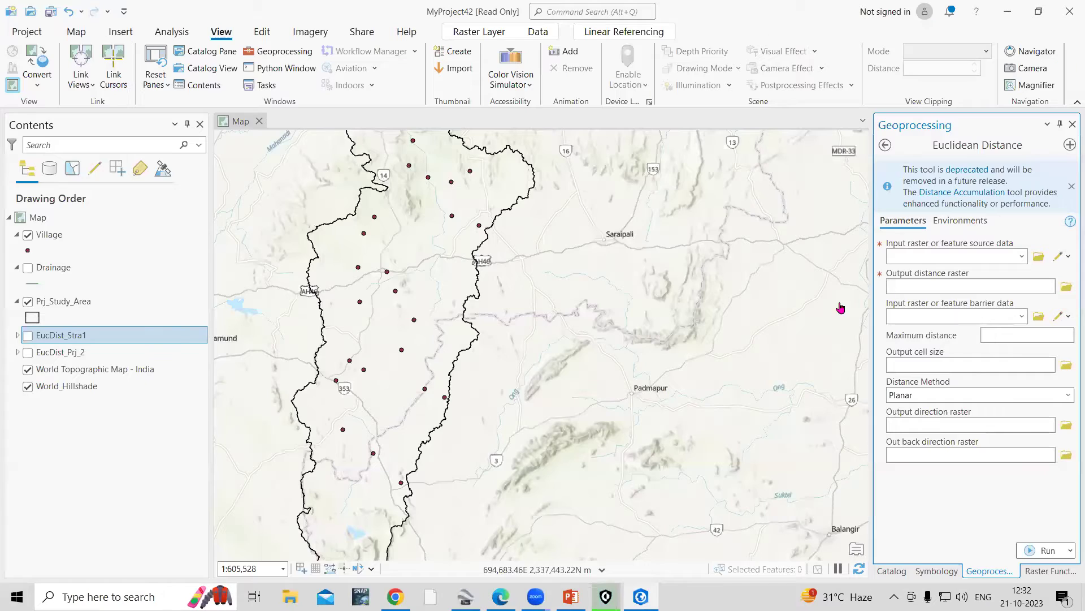
pyautogui.scroll(-2, 644, 321)
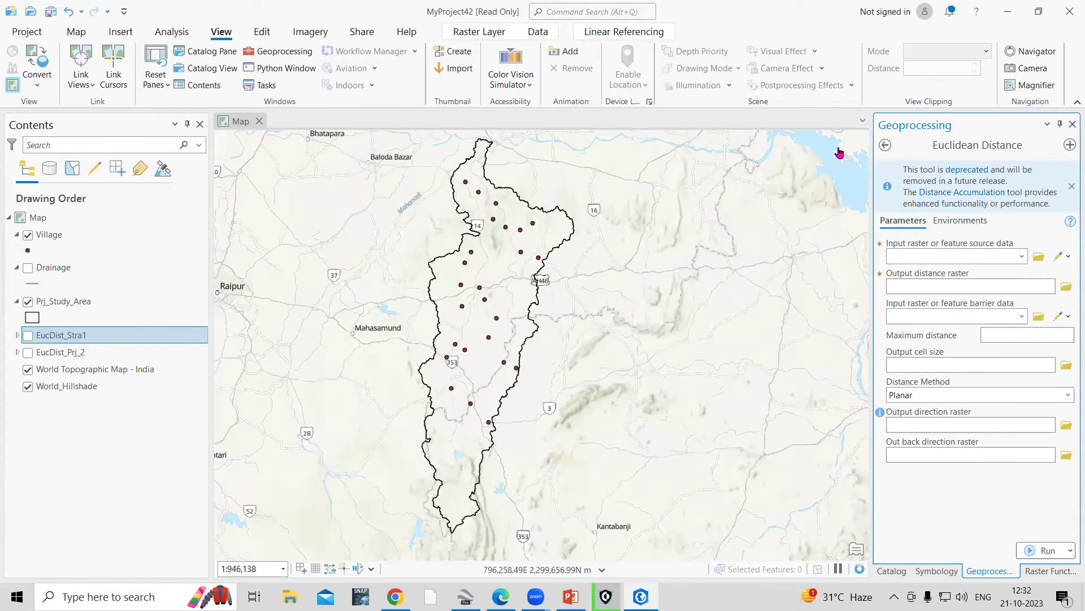
pyautogui.click(885, 145)
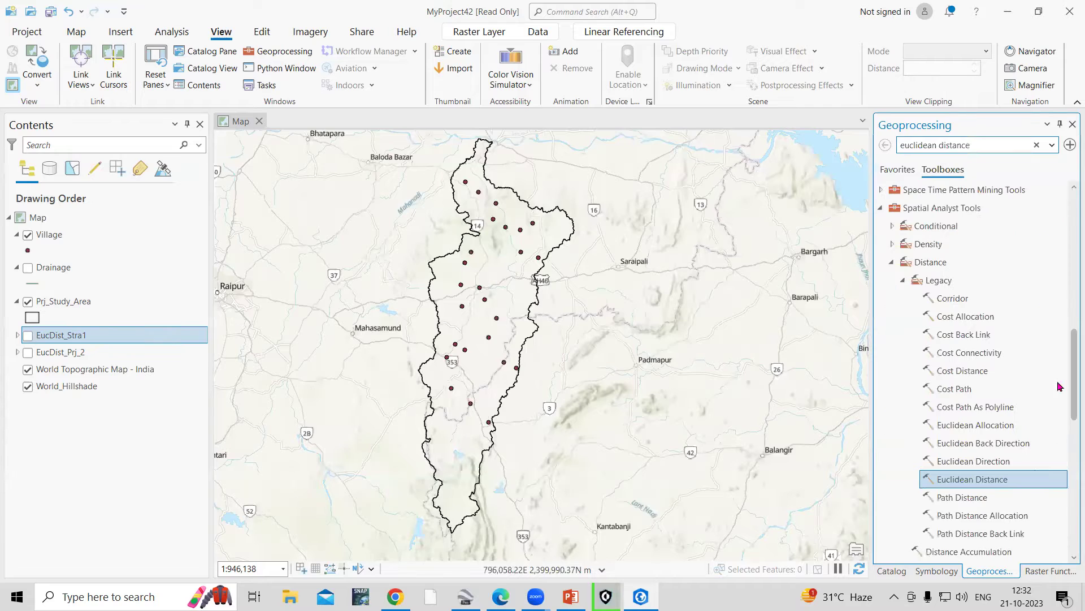
pyautogui.click(974, 481)
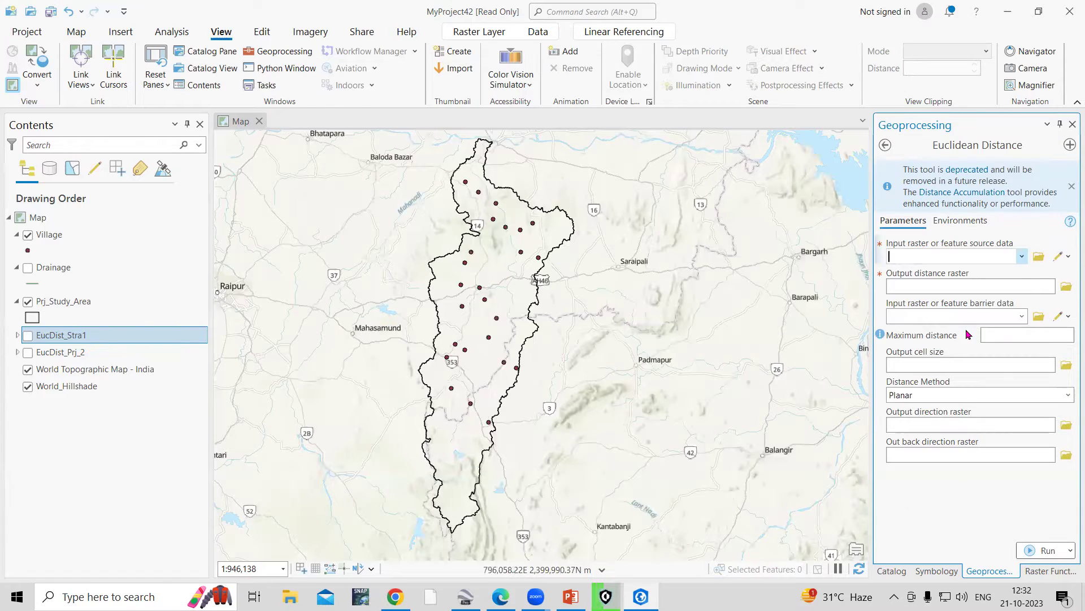
# Choose the Village layer as the input feature source data for the Euclidean Distance tool
pyautogui.click(948, 254)
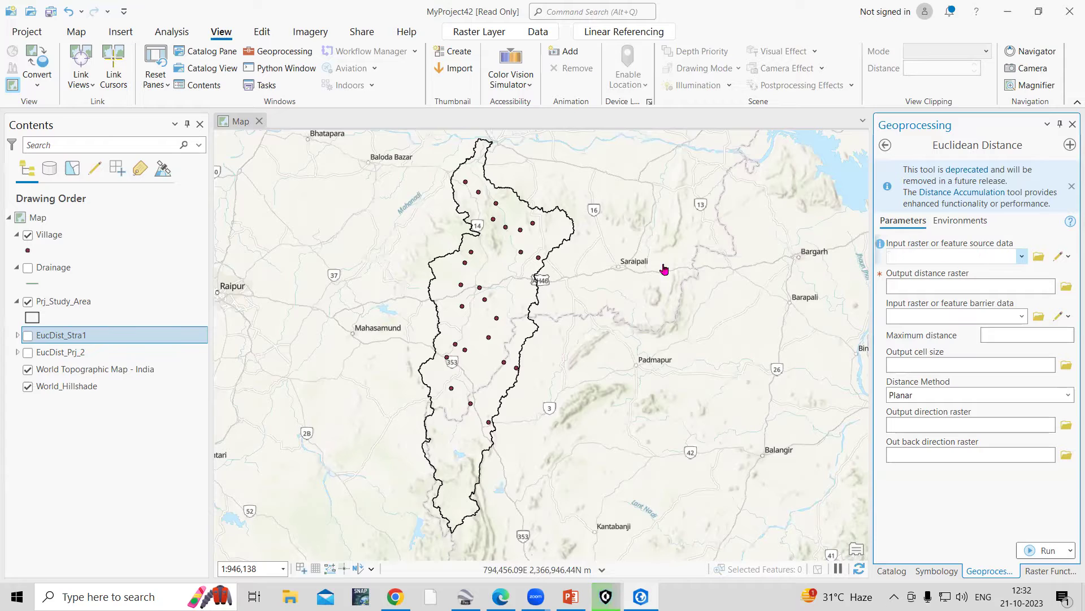
pyautogui.click(52, 236)
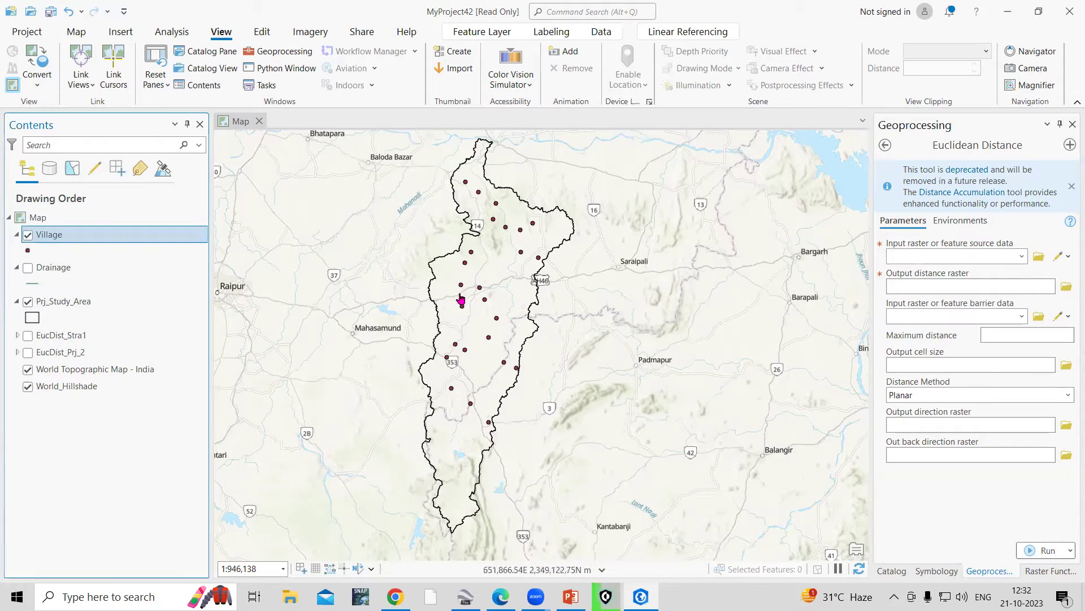
pyautogui.click(1022, 256)
pyautogui.click(952, 276)
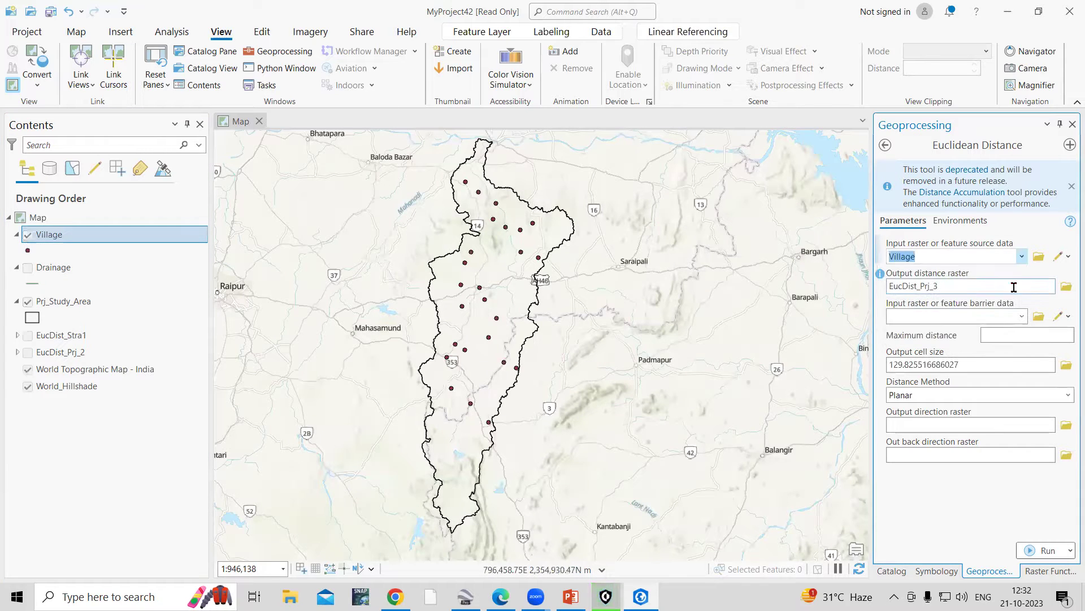
# Check the output distance raster's path and the available distance methods, keeping EucDist_Prj_3 and Planar
pyautogui.click(952, 287)
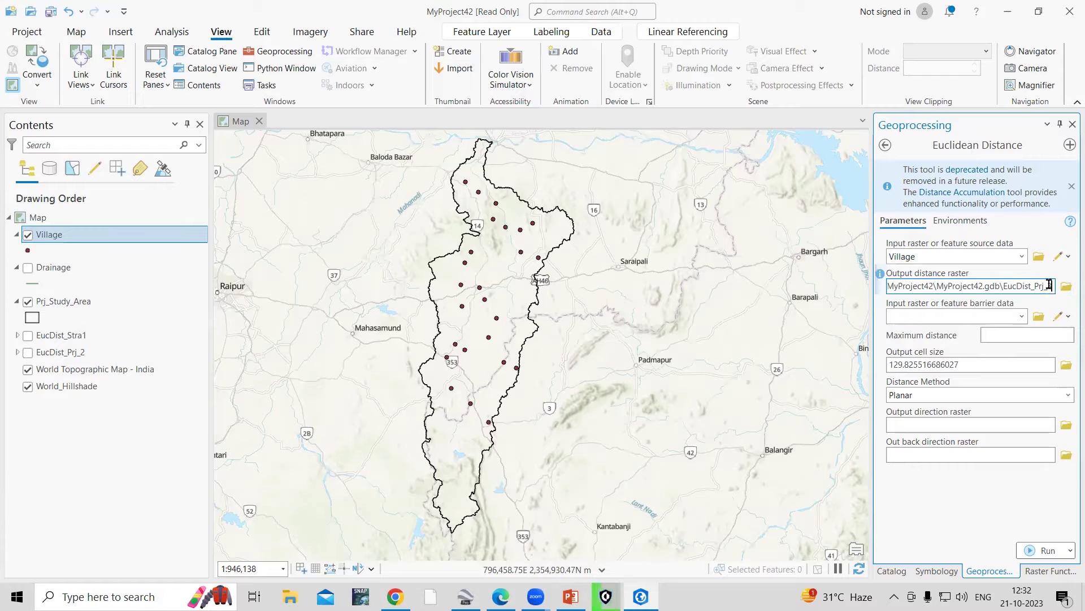
pyautogui.click(880, 442)
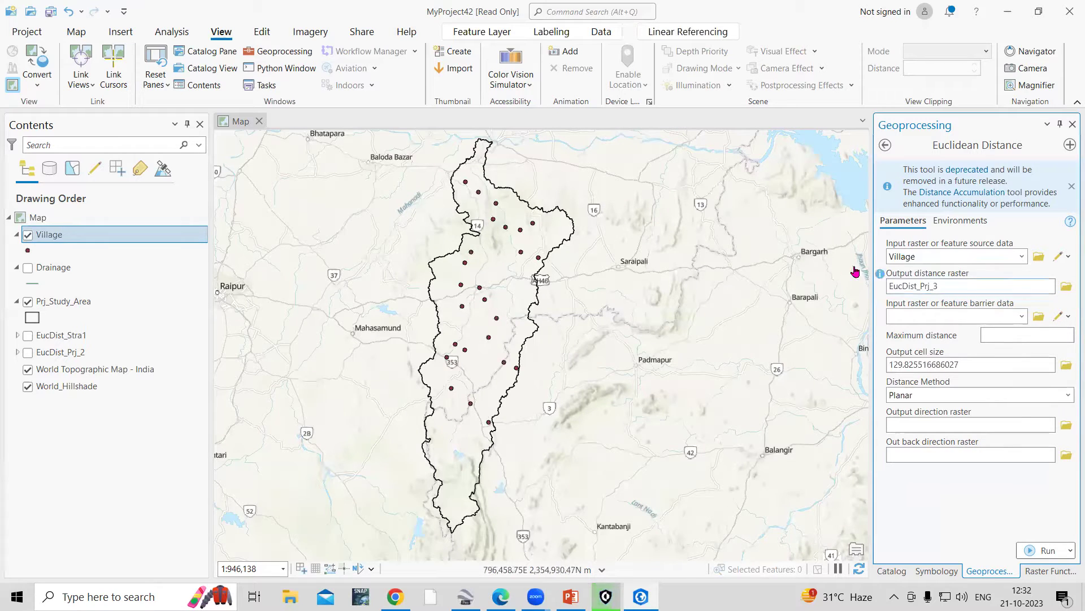
pyautogui.click(1067, 395)
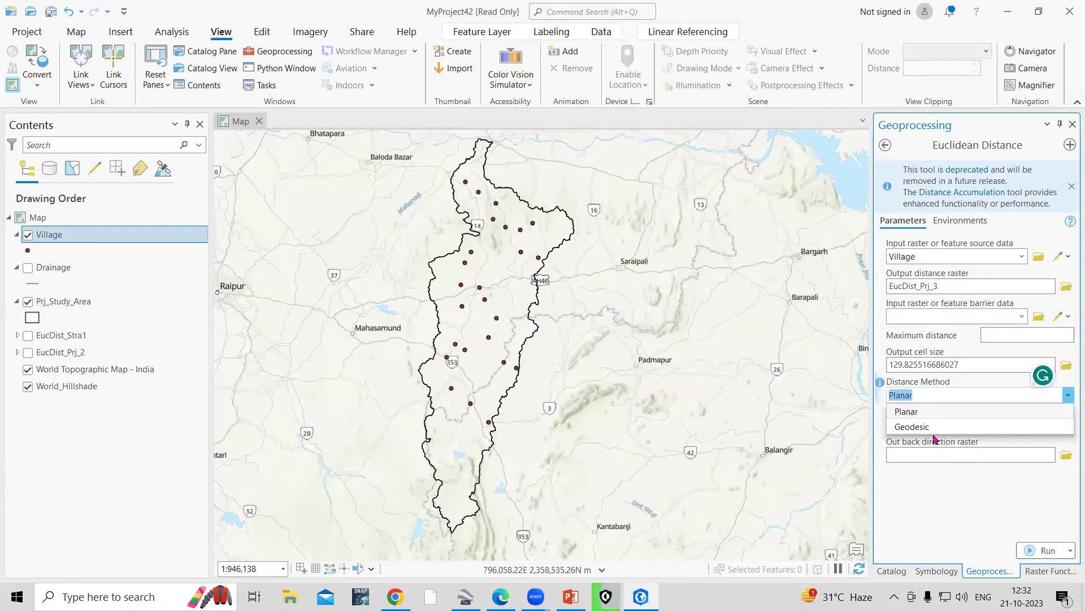
pyautogui.click(943, 523)
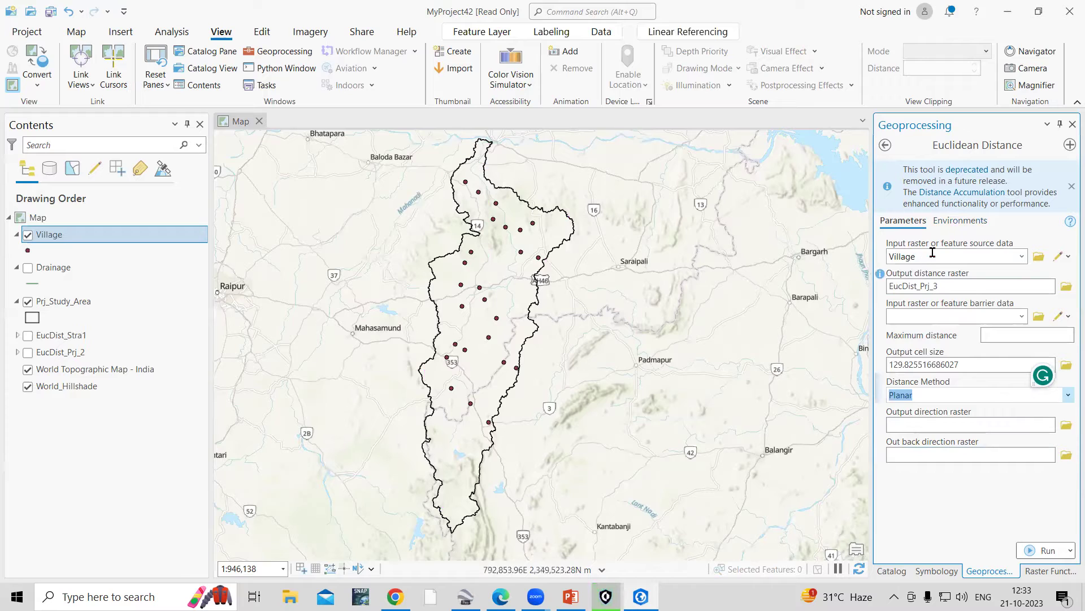
# Set the processing extent in the tool's environment settings to the bounds of the Prj_Study_Area layer
pyautogui.click(968, 224)
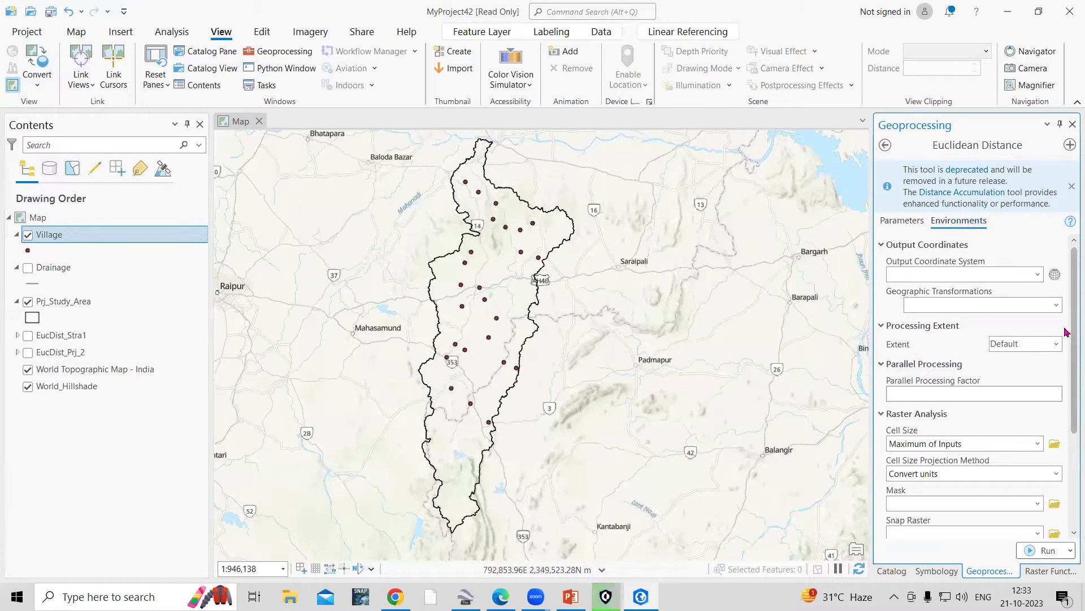
pyautogui.click(1058, 345)
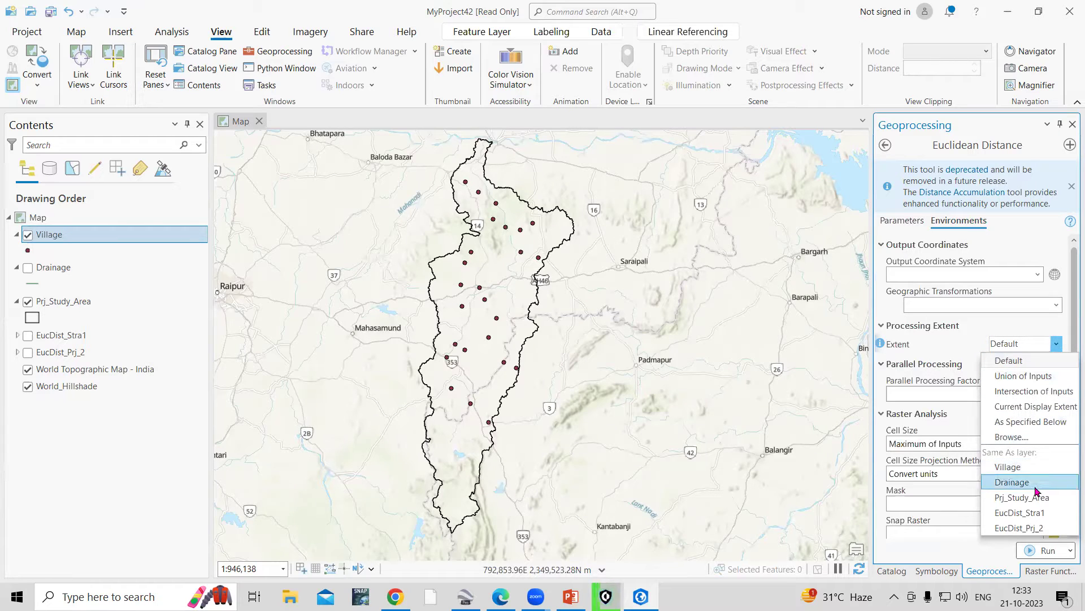
pyautogui.click(1030, 422)
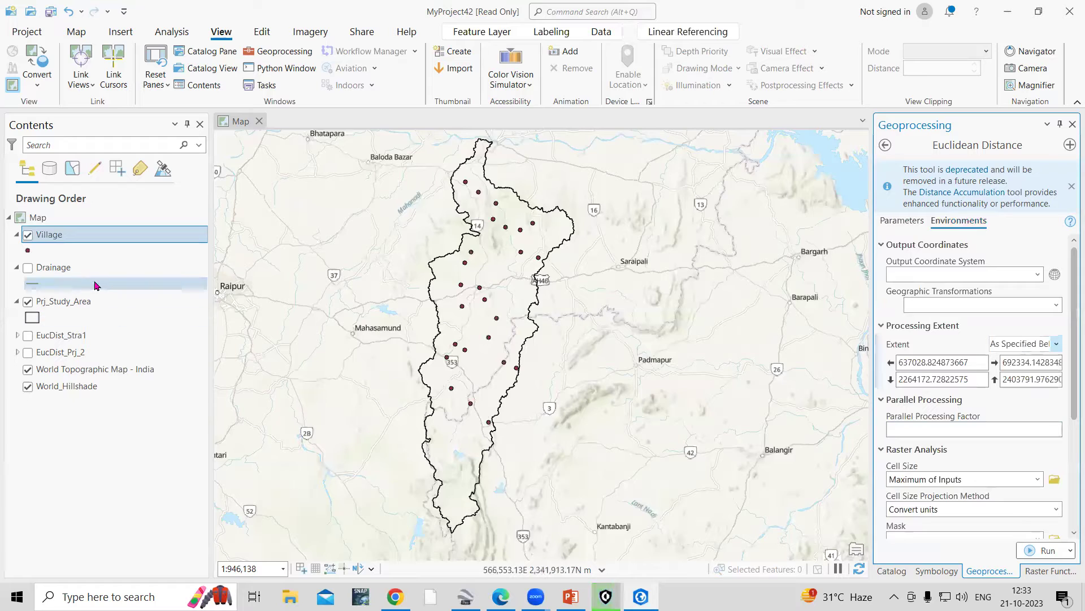
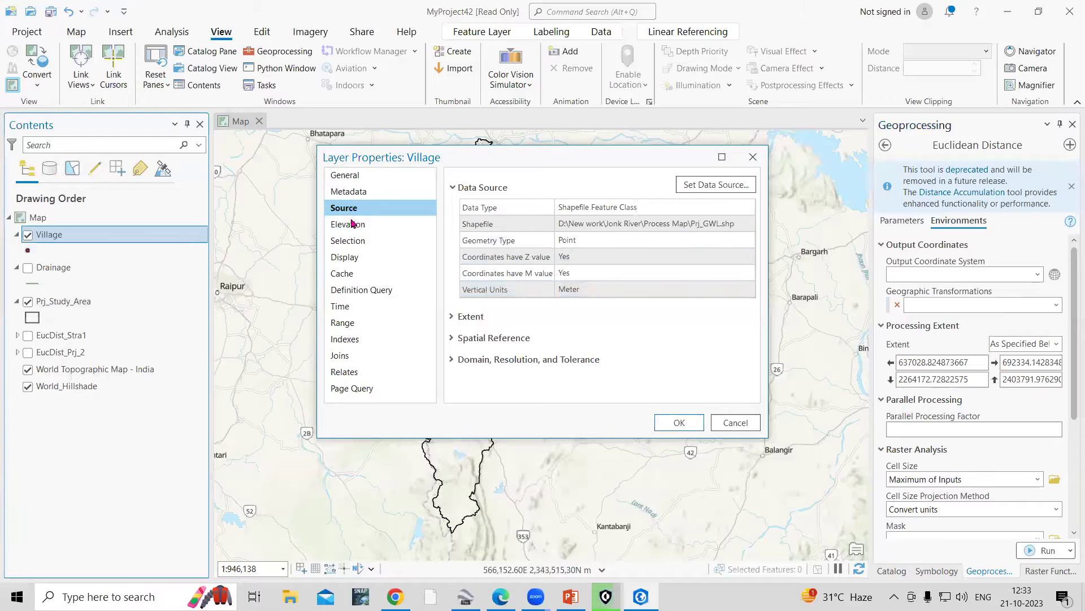
# Examine the Village layer's extent and projected coordinate system in its source properties, leaving the properties without changes
pyautogui.click(492, 320)
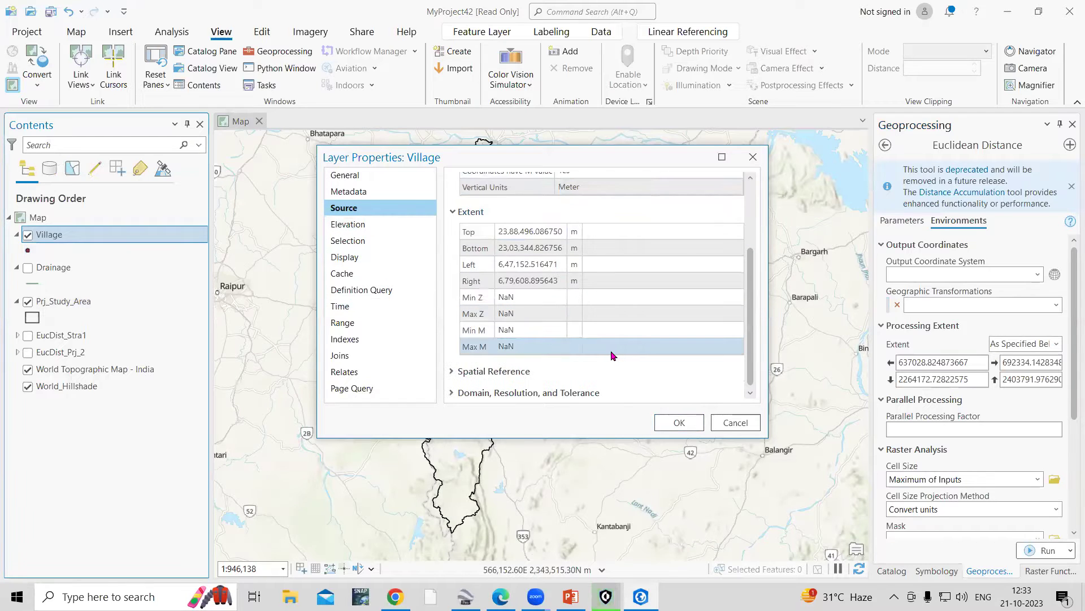
pyautogui.click(501, 373)
pyautogui.scroll(-3, 563, 386)
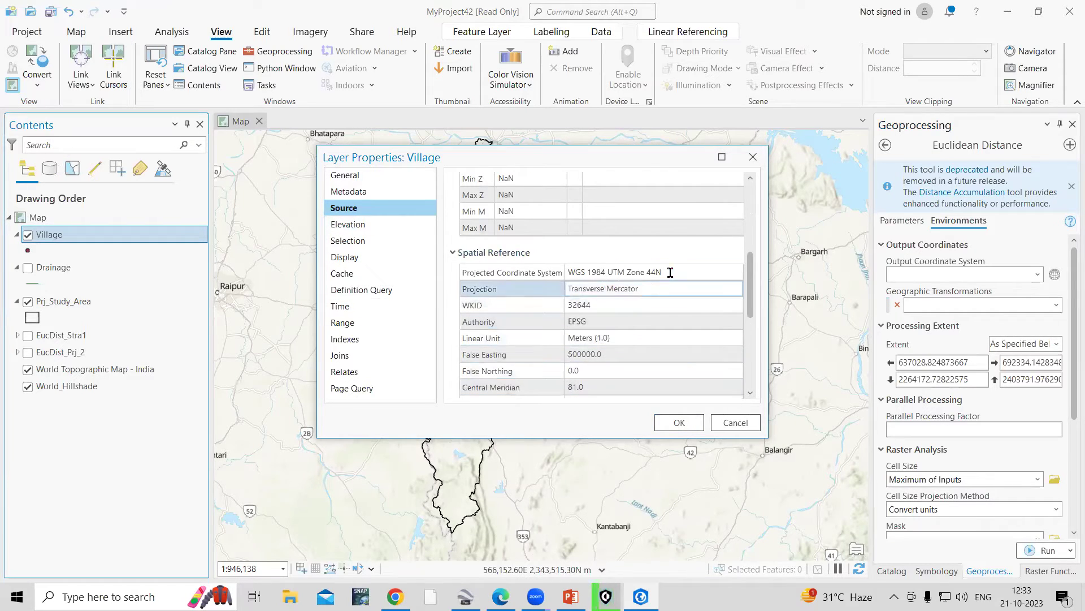
pyautogui.moveTo(663, 274); pyautogui.dragTo(447, 277)
pyautogui.click(741, 421)
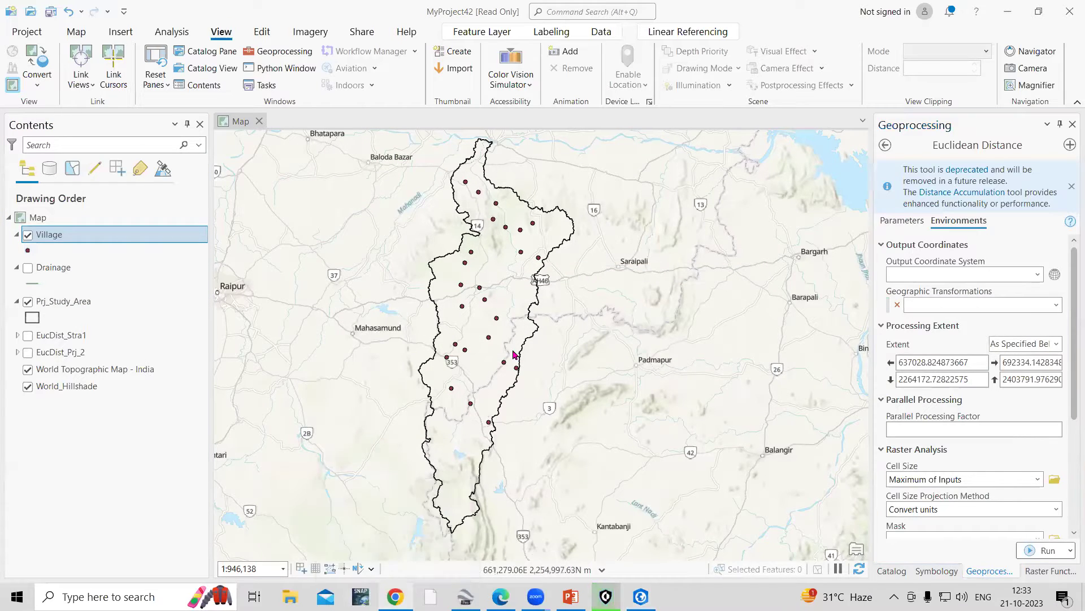
# Switch to Chrome, open youtube.com in a new tab and show the video list of the presenter's GIS channel
pyautogui.hotkey('alt', 'Tab')
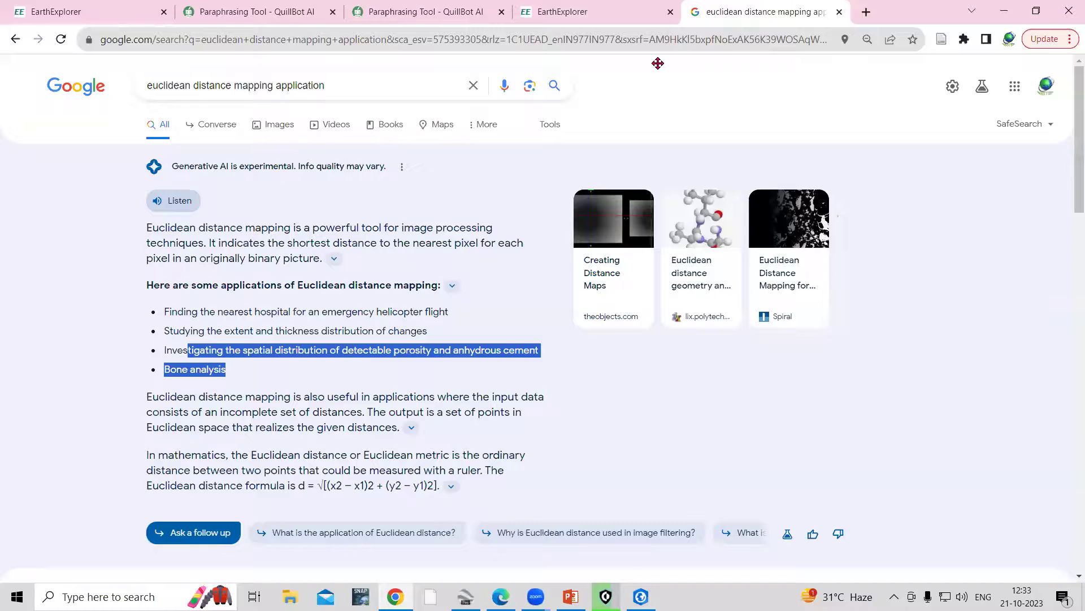
pyautogui.hotkey('ctrl', 't')
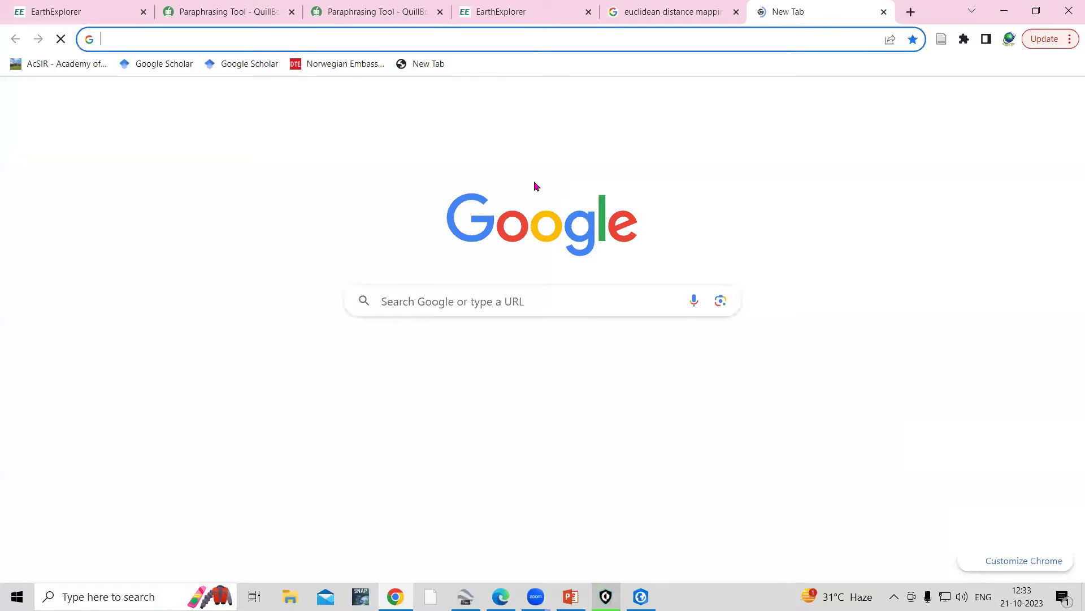
pyautogui.write('youtube.com')
pyautogui.press('Return')
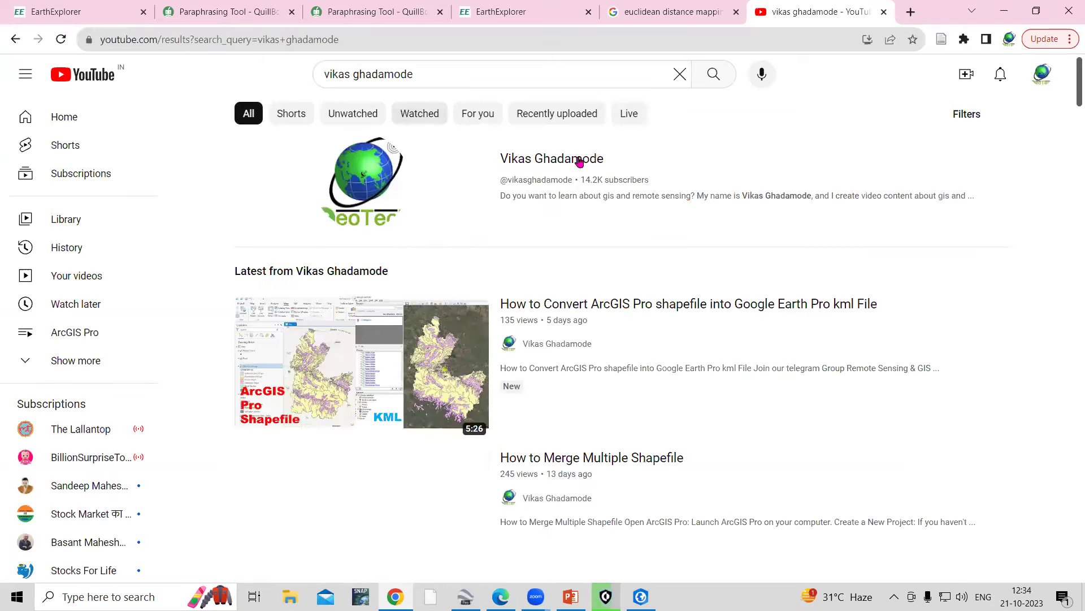
pyautogui.click(525, 164)
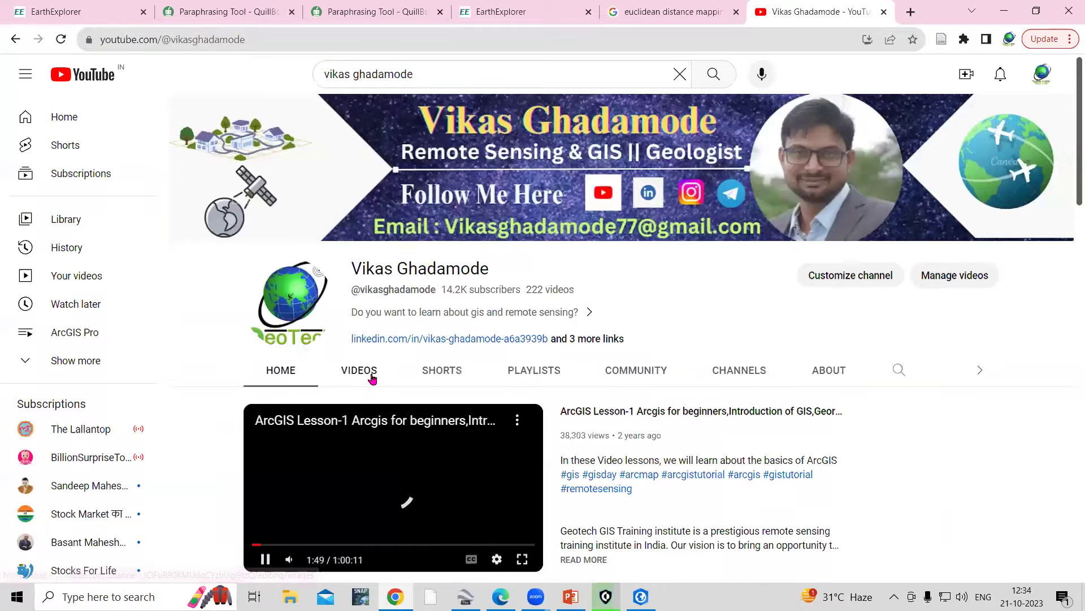
pyautogui.click(397, 371)
# Look through the channel's videos for the ArcGIS Pro georeferencing and UTM projection tutorial, and return to ArcGIS Pro
pyautogui.scroll(-4, 594, 406)
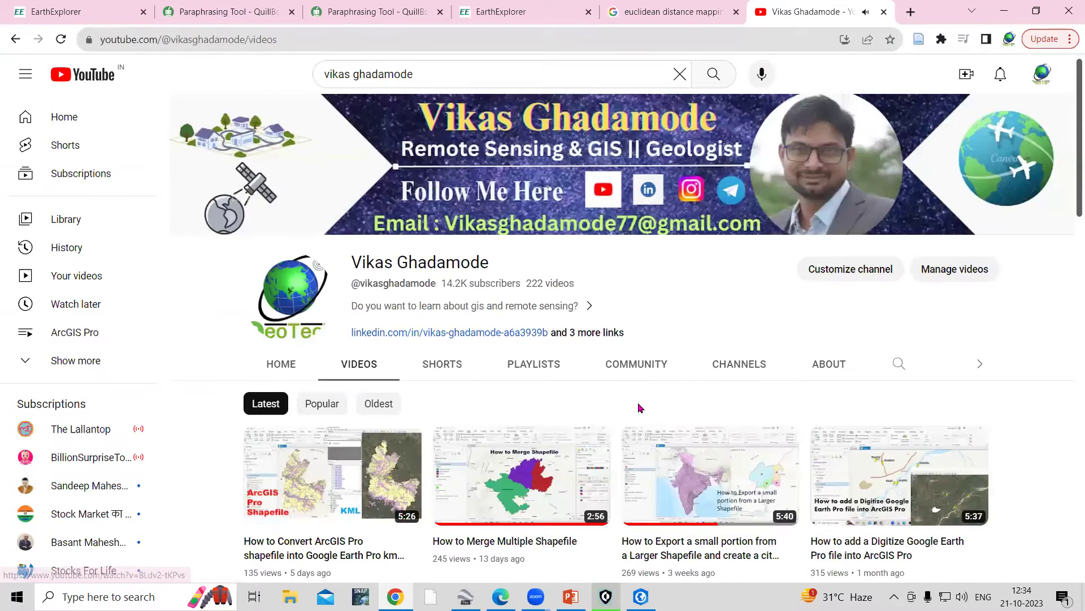
pyautogui.scroll(-3, 637, 402)
pyautogui.scroll(-5, 671, 417)
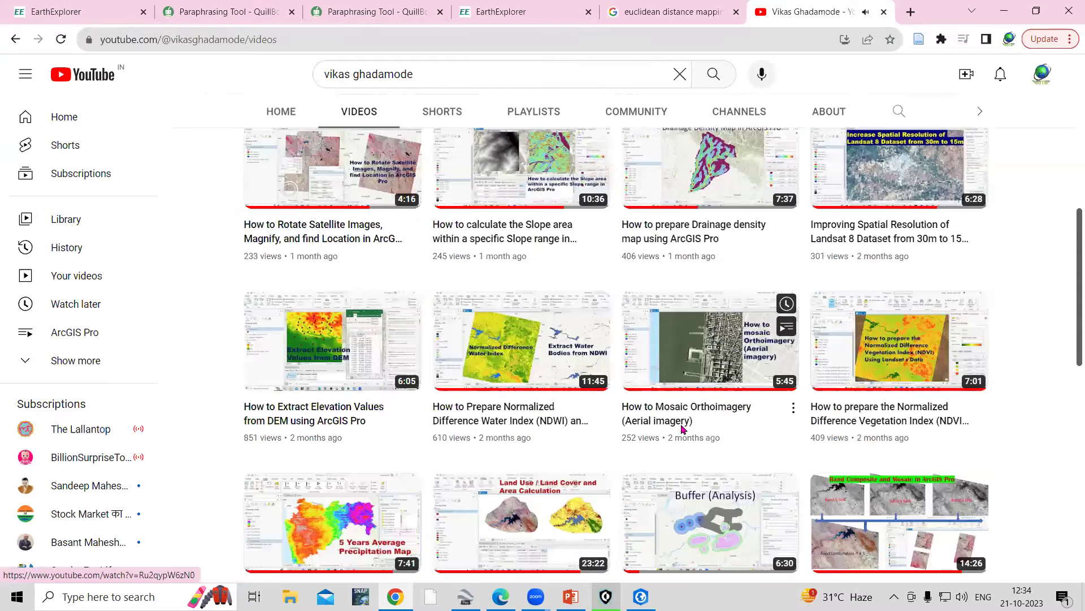
pyautogui.scroll(-4, 681, 423)
pyautogui.scroll(-4, 622, 480)
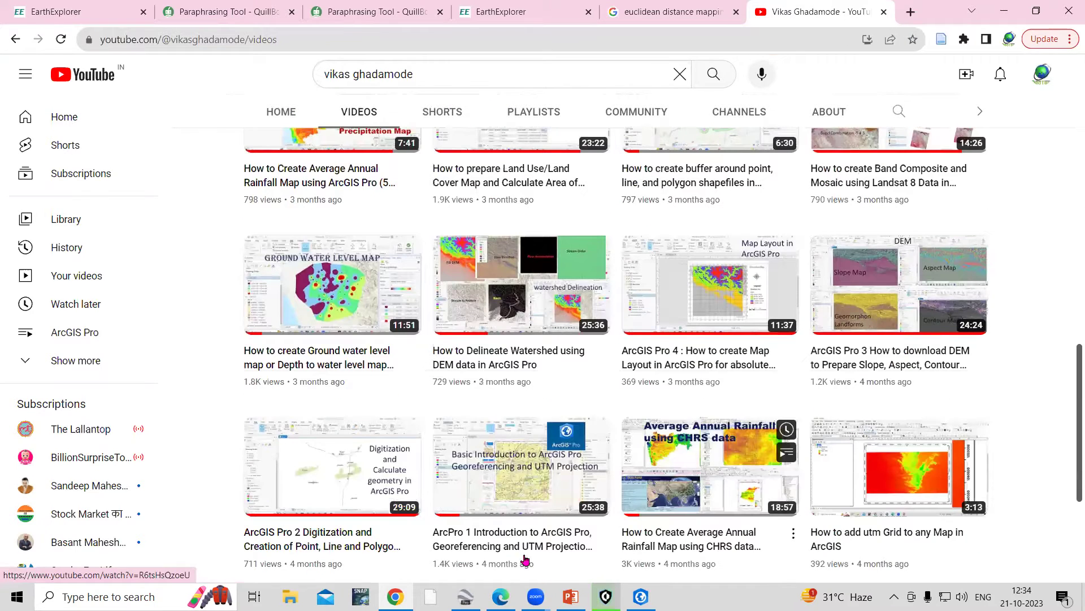
pyautogui.scroll(-3, 525, 560)
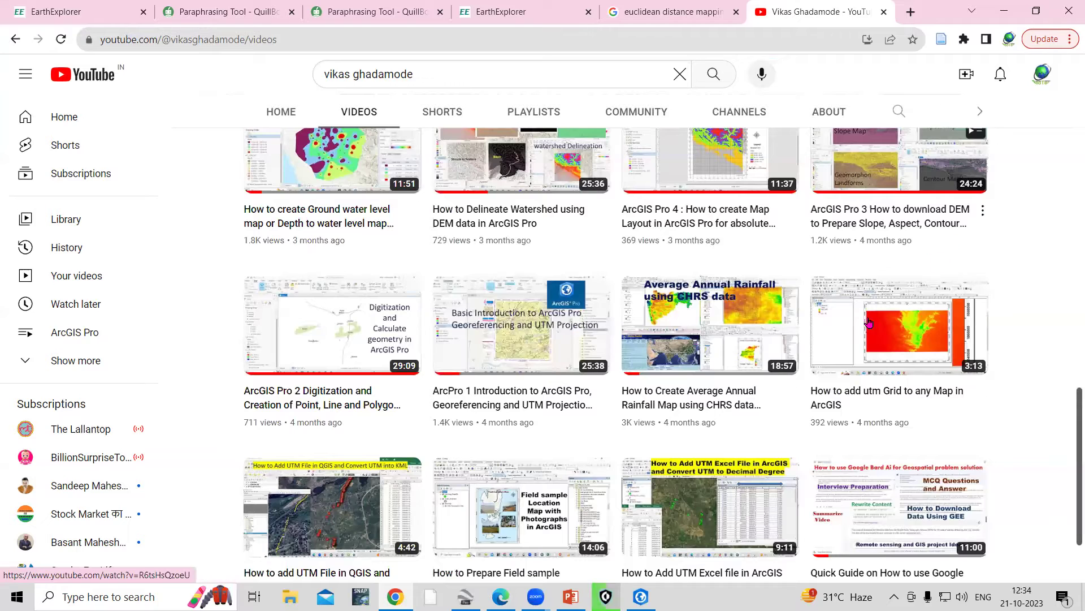
pyautogui.click(1004, 11)
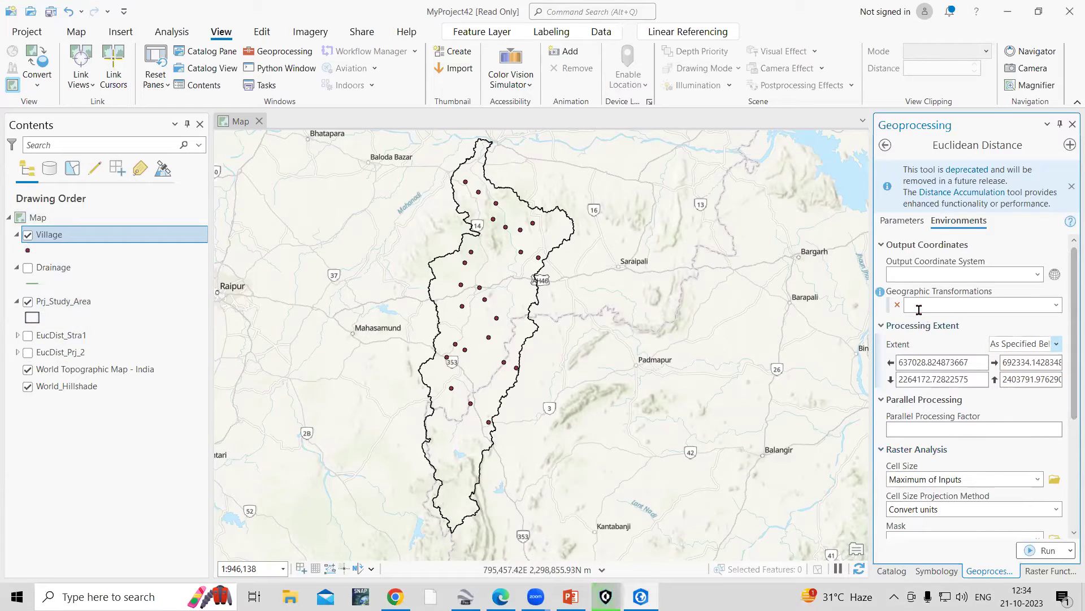
# Set both the processing extent and the raster analysis mask of the Euclidean Distance tool to the Prj_Study_Area layer
pyautogui.click(1055, 345)
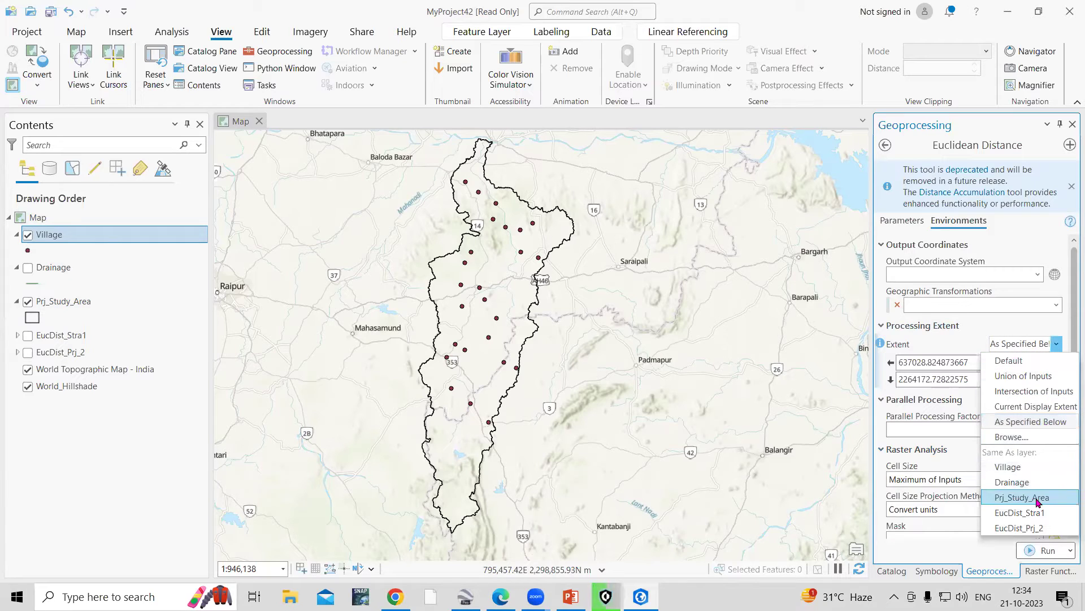
pyautogui.click(1038, 502)
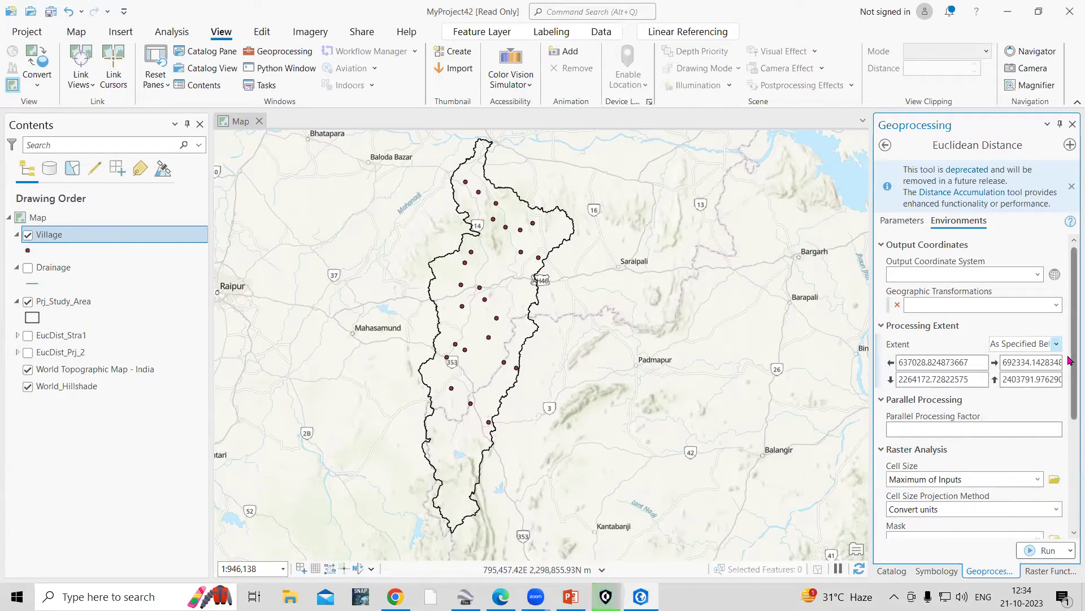
pyautogui.scroll(-5, 1070, 354)
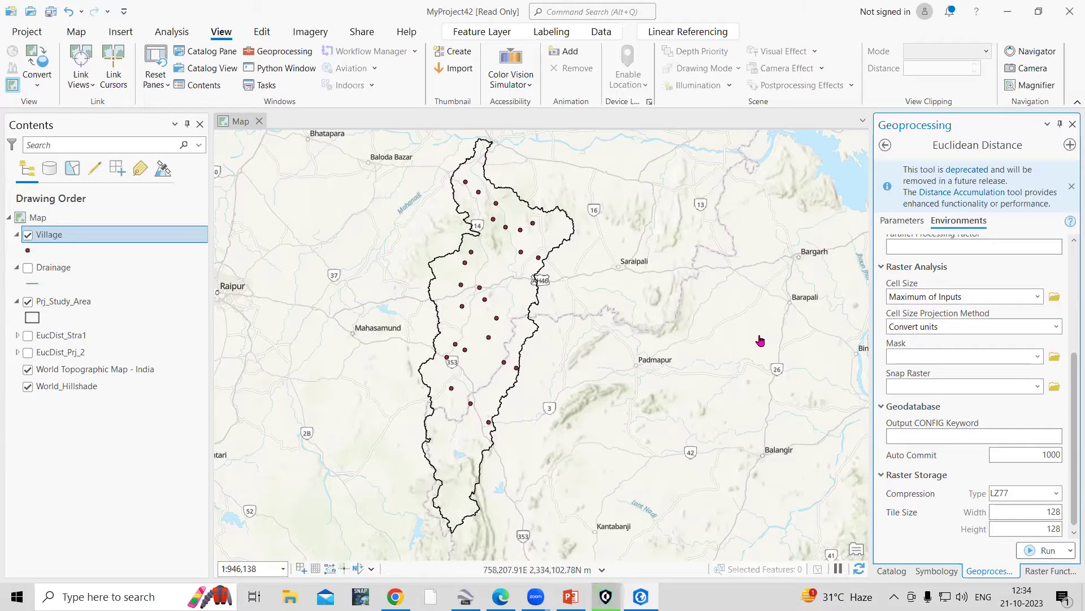
pyautogui.click(1038, 356)
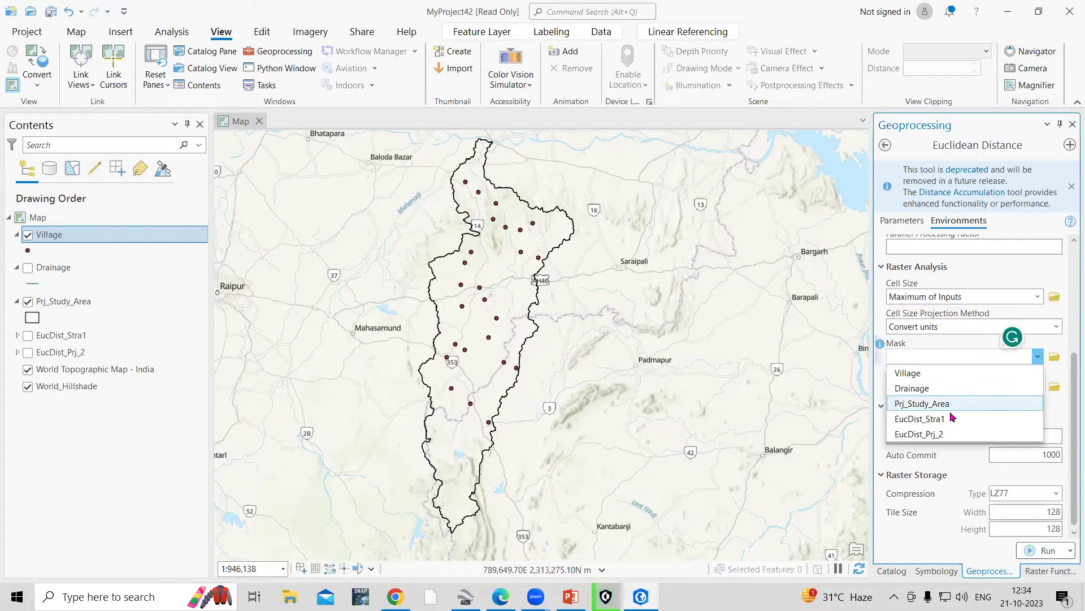
pyautogui.click(954, 403)
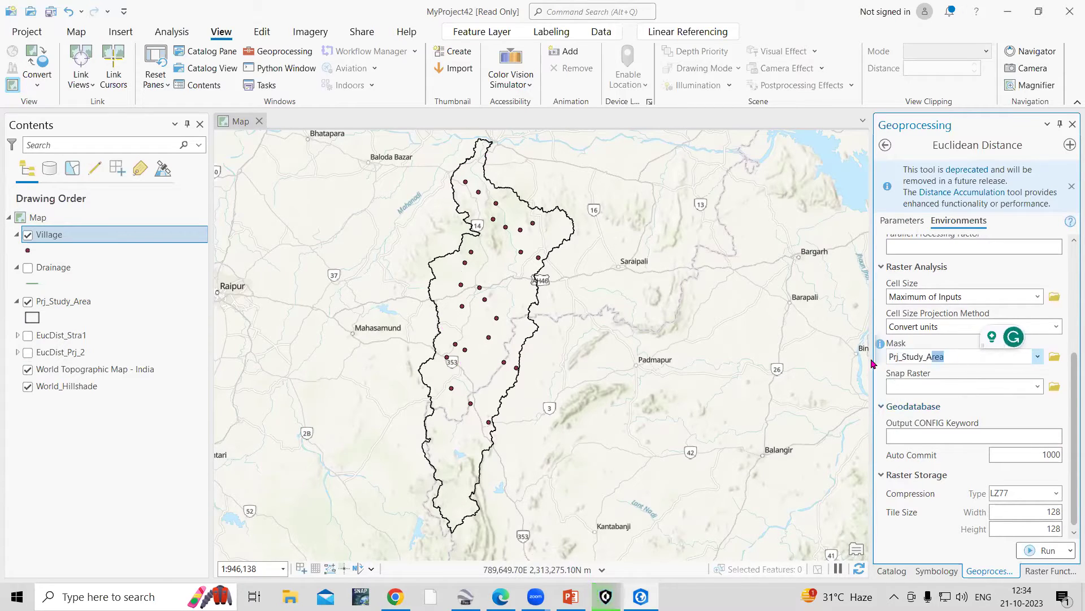
# Run Euclidean Distance on the Village layer with output EucDist_Prj_3 and inspect the distance raster around the points
pyautogui.click(906, 221)
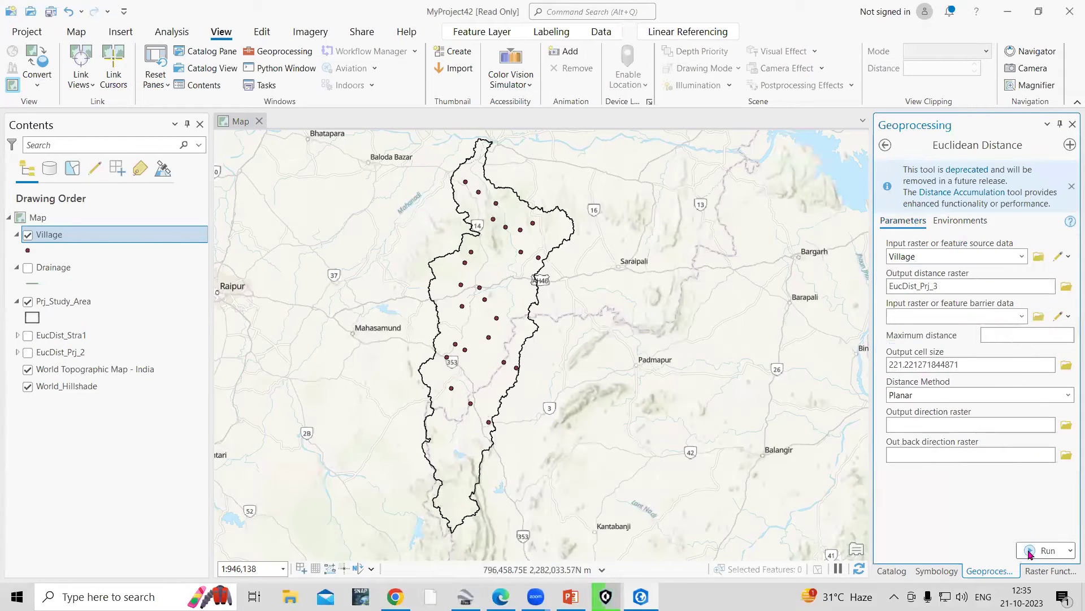
pyautogui.click(1039, 551)
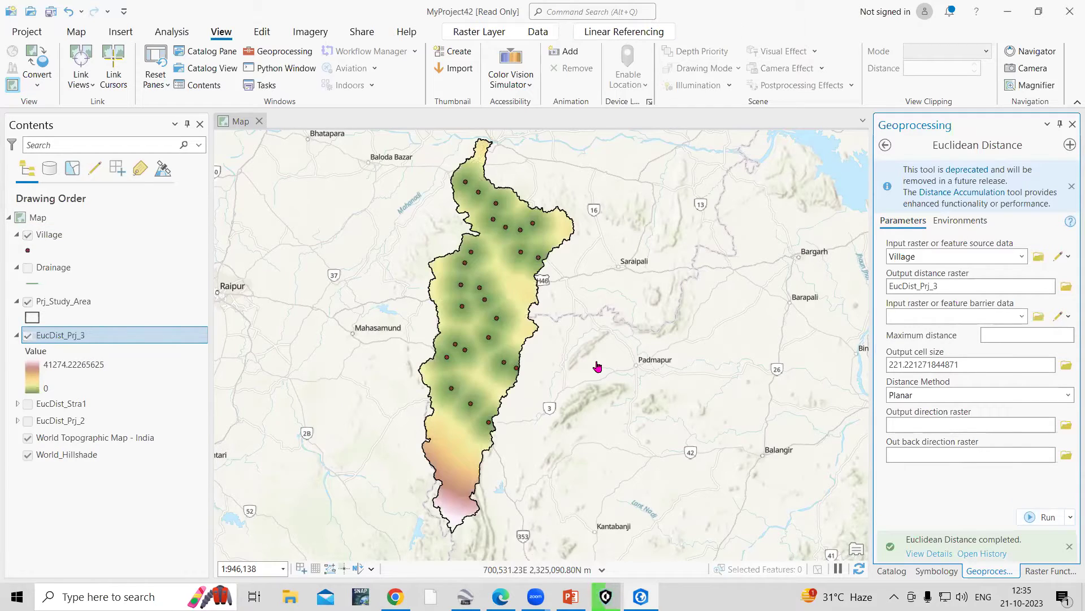
pyautogui.scroll(1, 450, 321)
pyautogui.scroll(3, 490, 333)
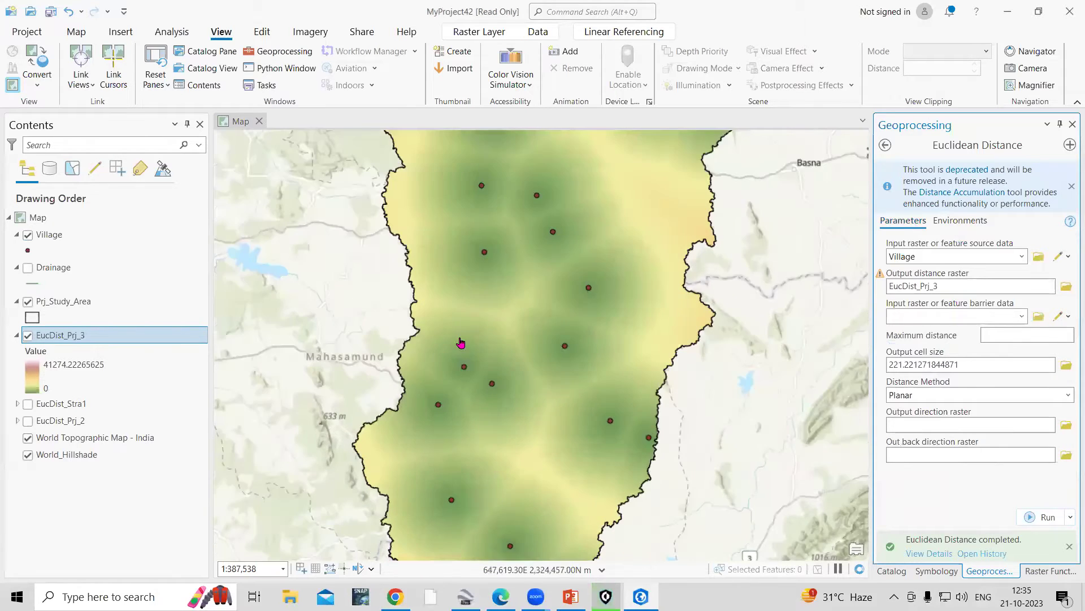
pyautogui.scroll(-3, 449, 401)
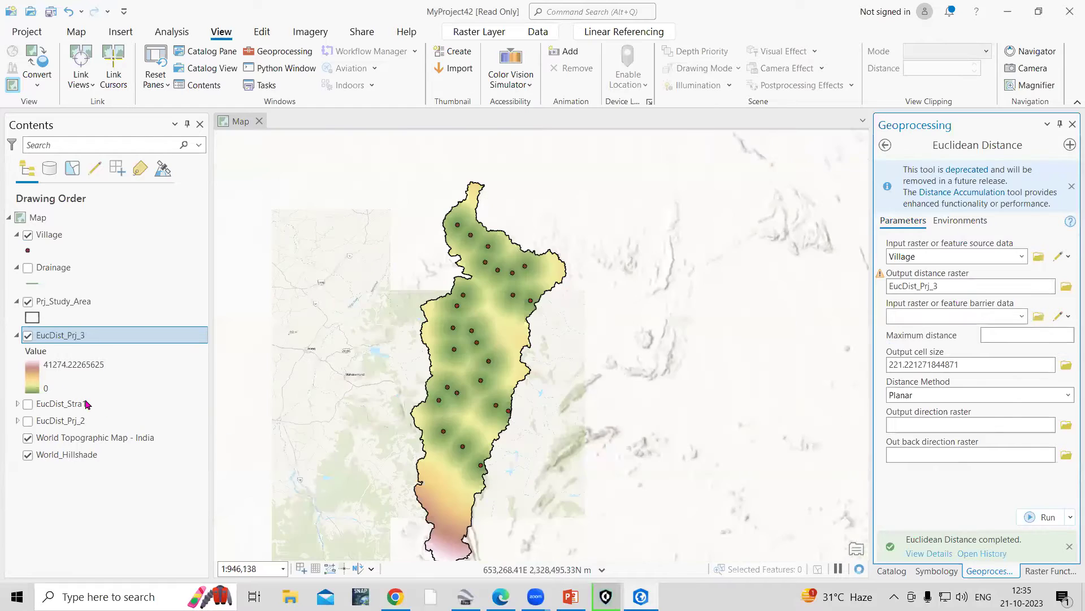
# Change the EucDist_Prj_3 symbology from Stretch to Classify with 10 Natural Breaks (Jenks) classes
pyautogui.rightClick(68, 337)
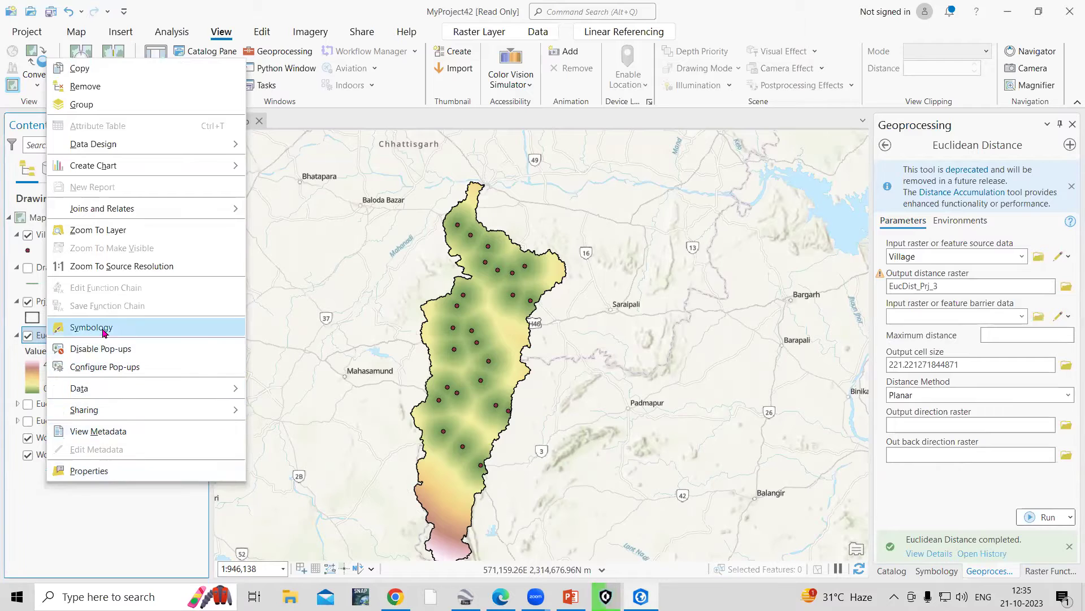
pyautogui.click(91, 327)
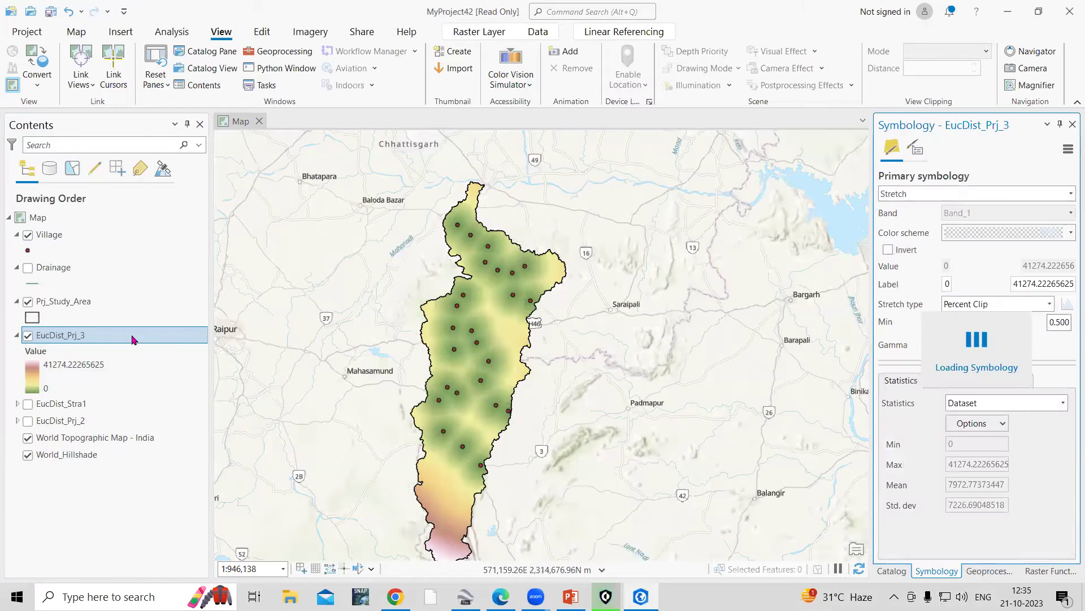
pyautogui.click(1070, 195)
pyautogui.click(946, 291)
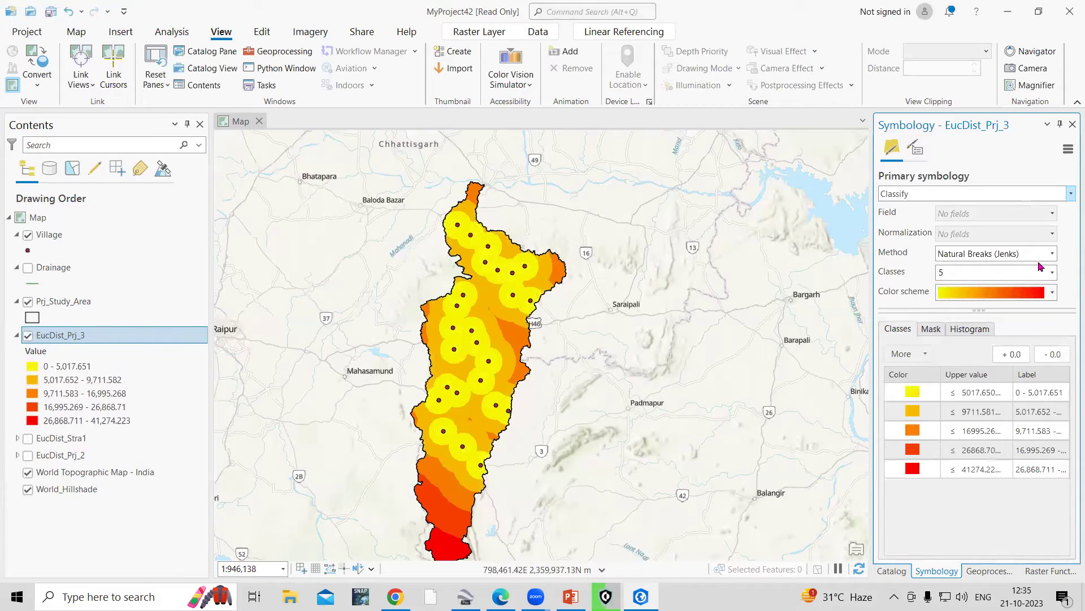
pyautogui.click(1055, 275)
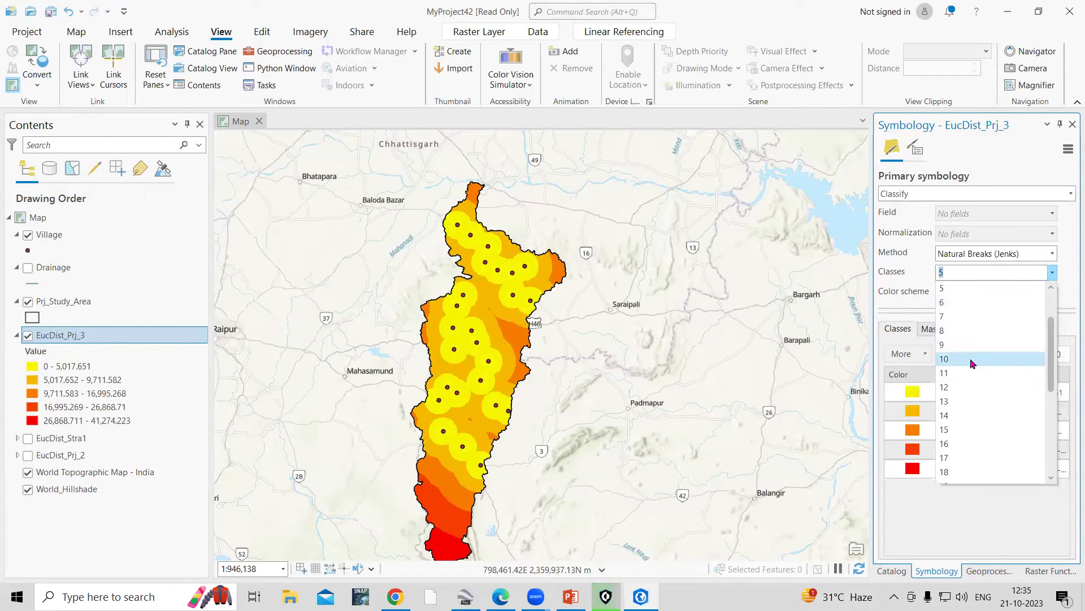
pyautogui.click(999, 361)
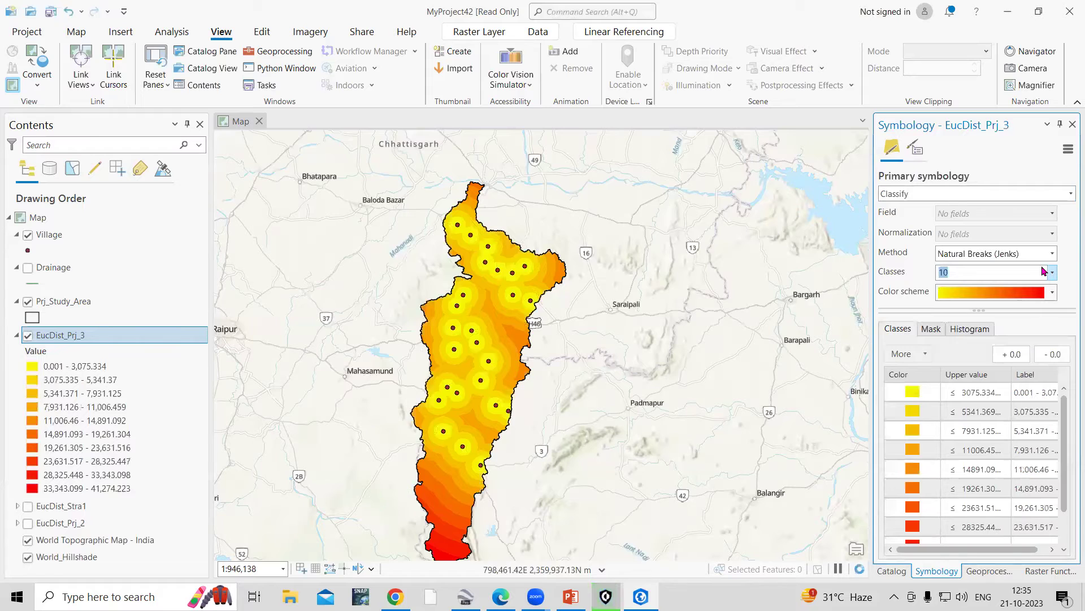
# Apply the green-yellow-red color scheme to EucDist_Prj_3 and examine its two lowest distance classes around the village points
pyautogui.click(1051, 292)
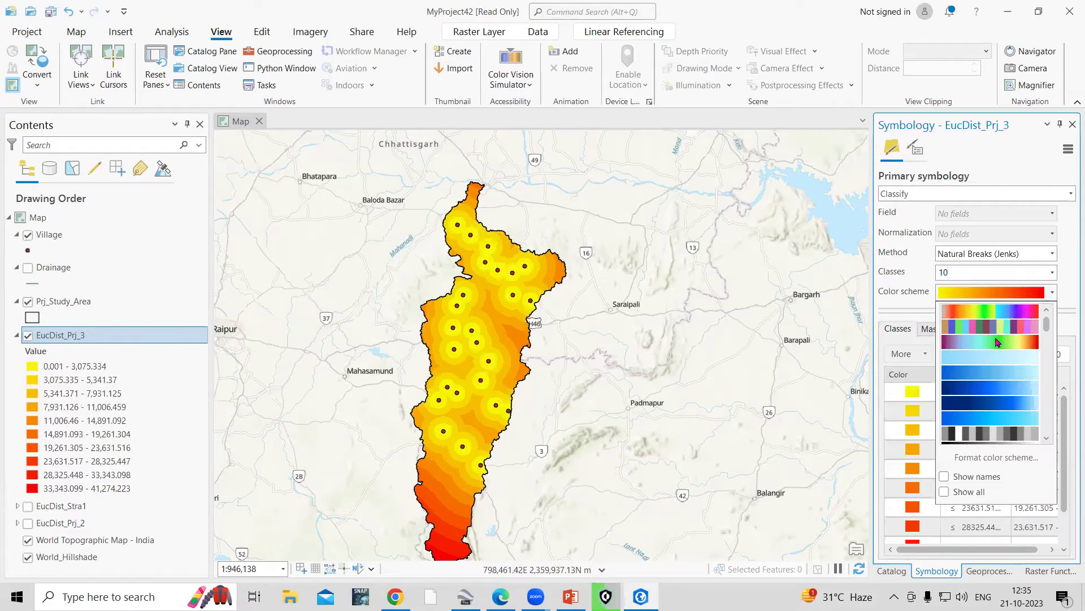
pyautogui.click(995, 412)
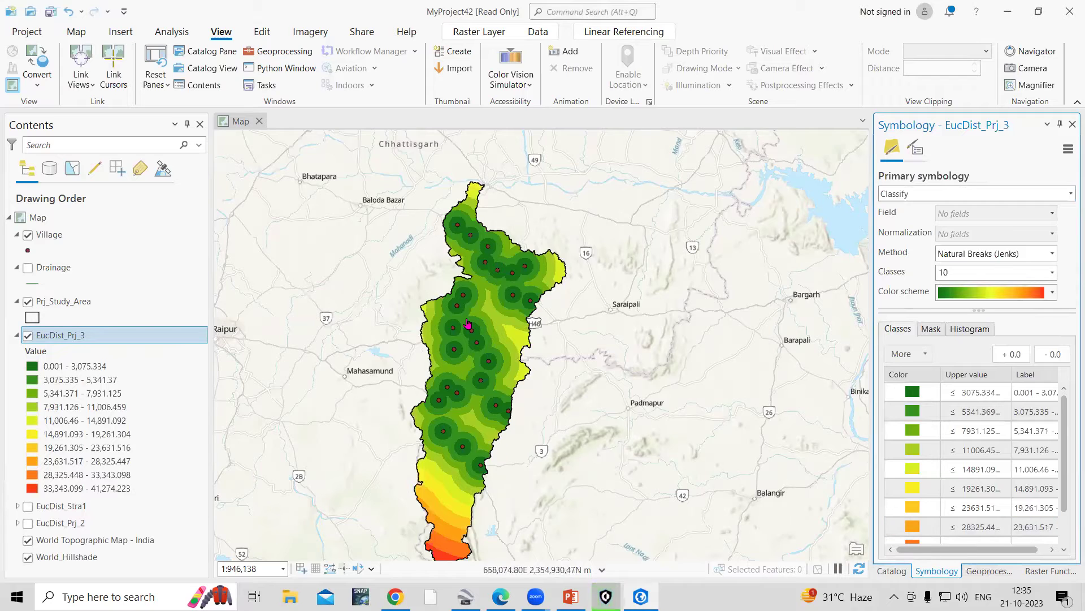
pyautogui.scroll(1, 460, 319)
pyautogui.scroll(4, 418, 258)
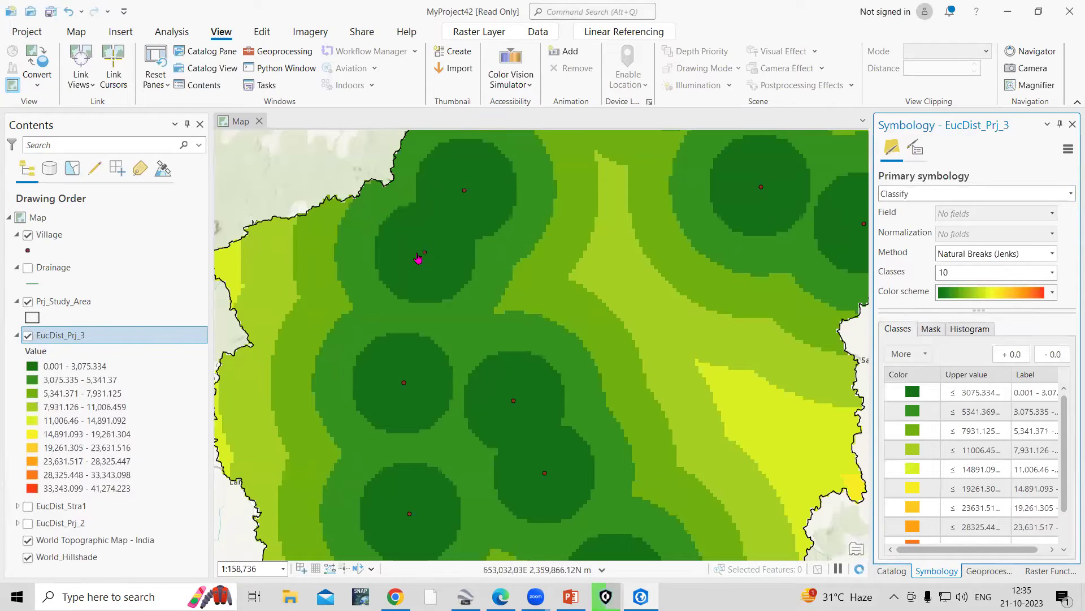
pyautogui.click(107, 365)
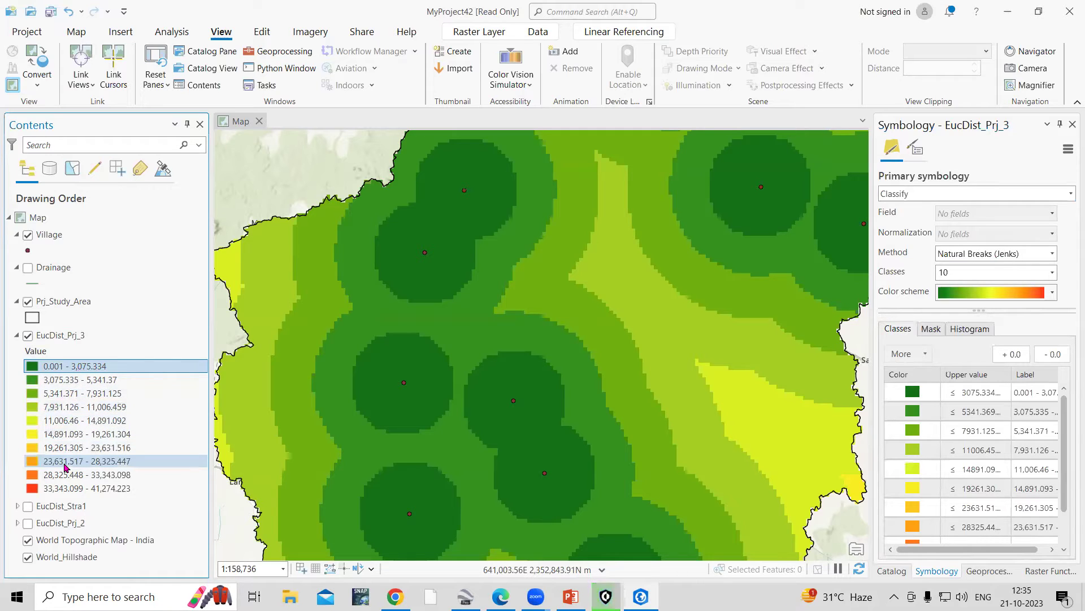
pyautogui.click(57, 384)
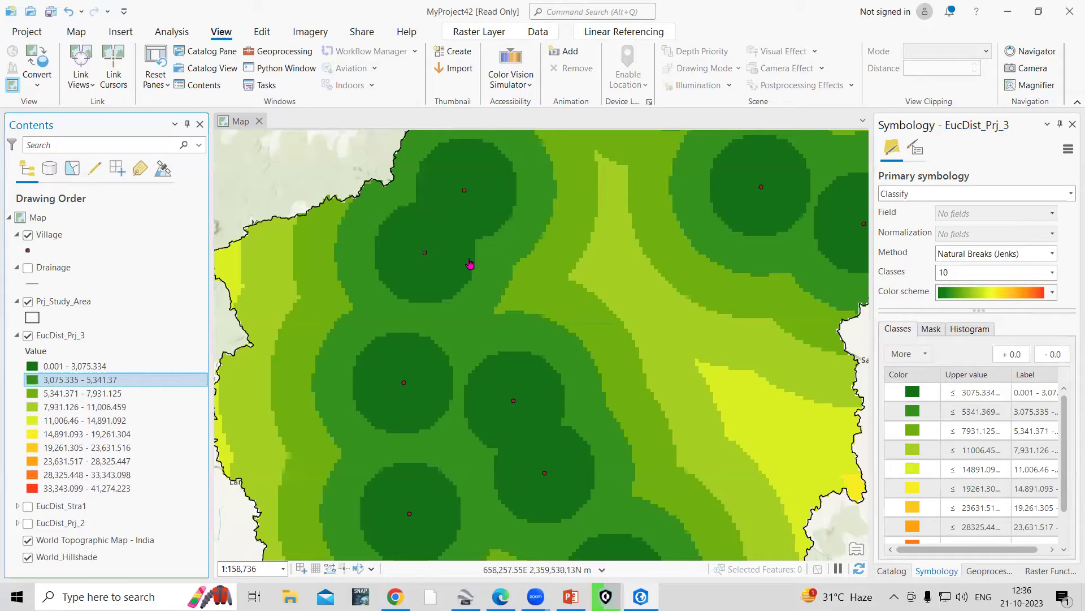
# Apply a color scheme of distinct contrasting colors to the EucDist_Prj_3 classes and inspect the distance rings around the villages
pyautogui.click(1052, 293)
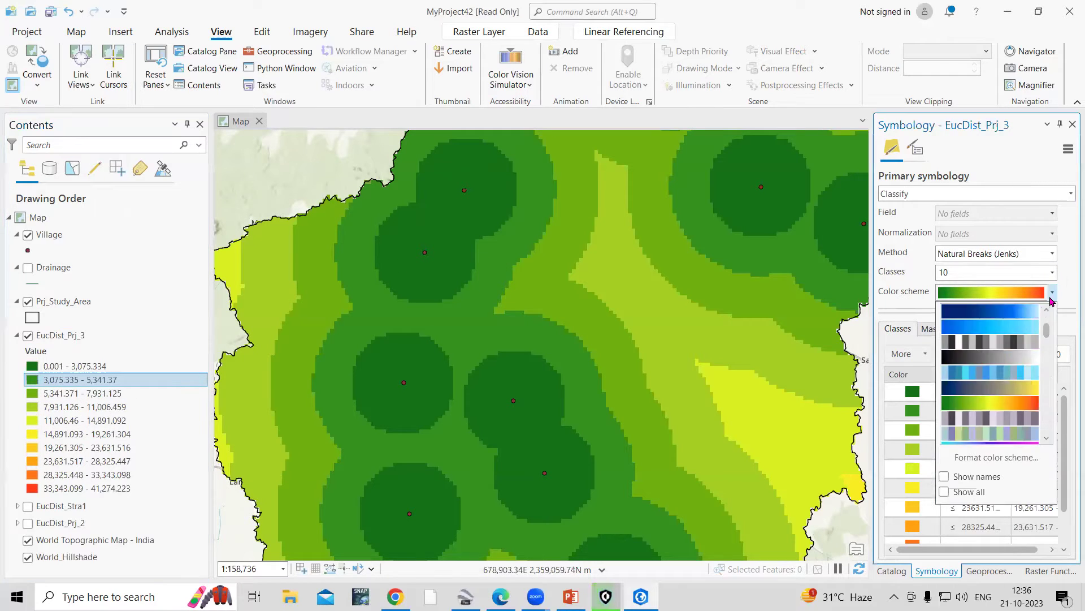
pyautogui.scroll(-3, 1012, 379)
pyautogui.click(1003, 328)
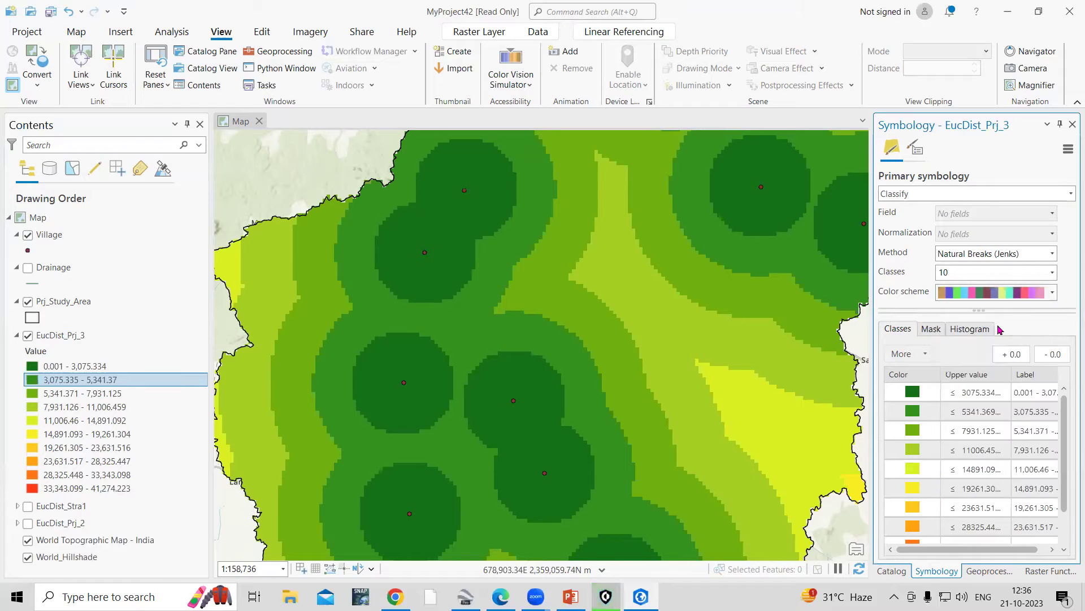
pyautogui.scroll(-4, 382, 263)
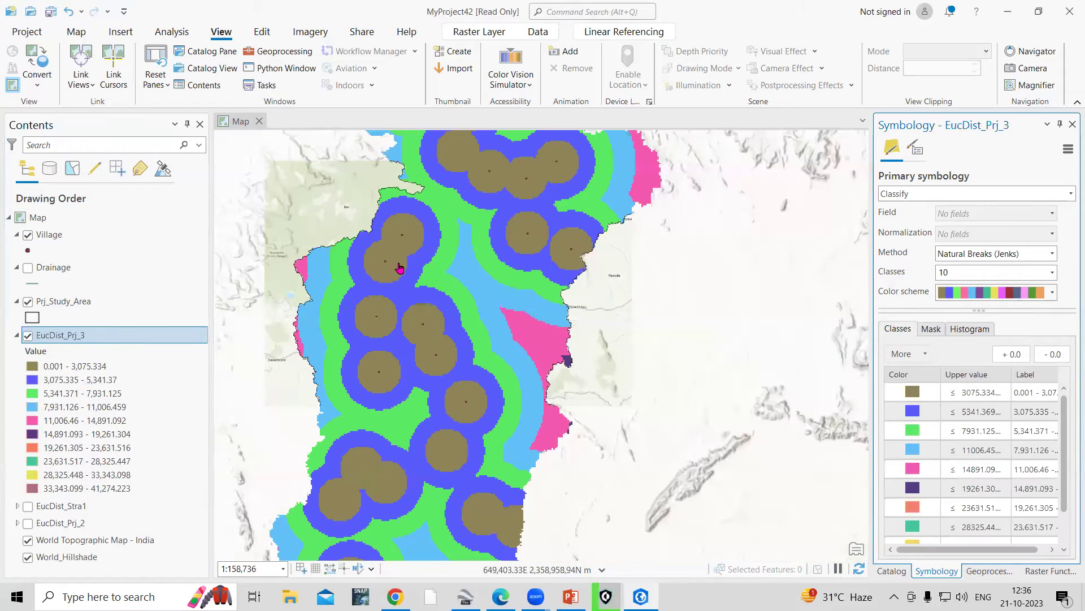
pyautogui.scroll(2, 399, 261)
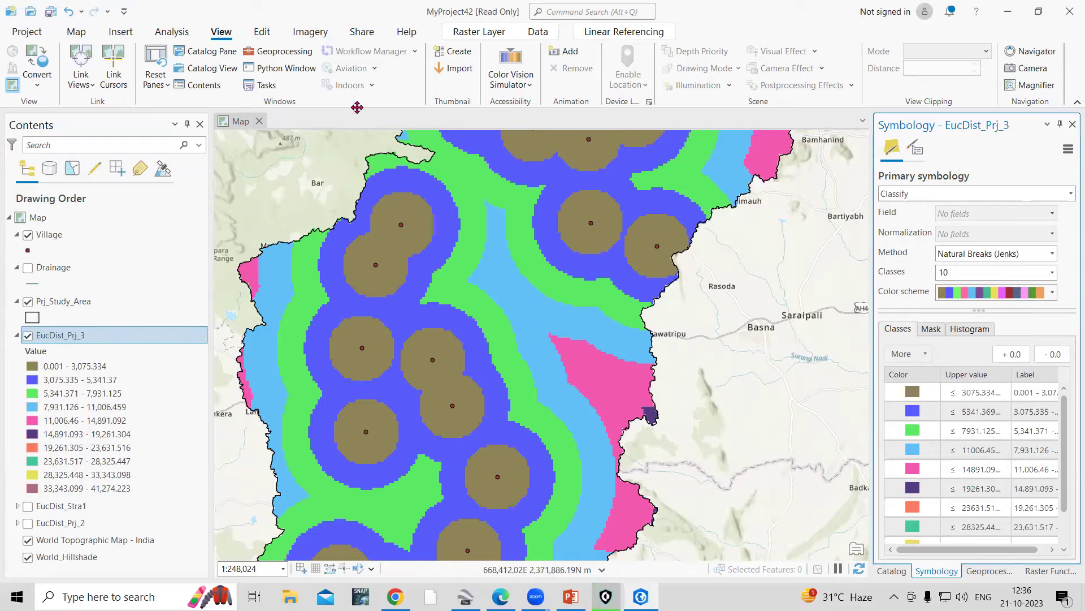
# Measure planar distances outward from a central village point and compare them with the 7,931.126 - 11,006.459 class of EucDist_Prj_3
pyautogui.click(77, 33)
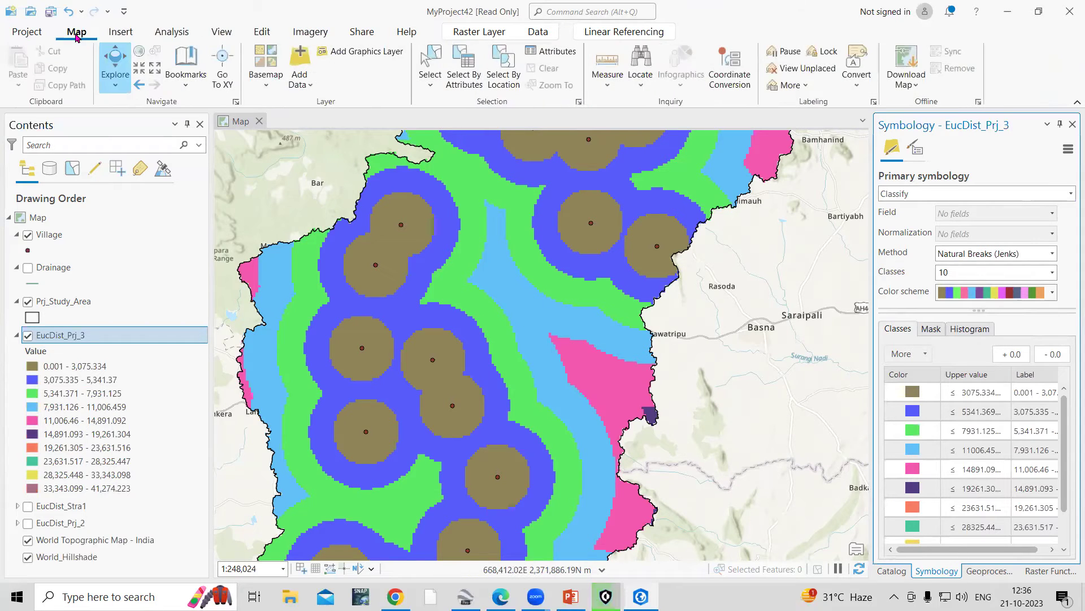
pyautogui.click(608, 82)
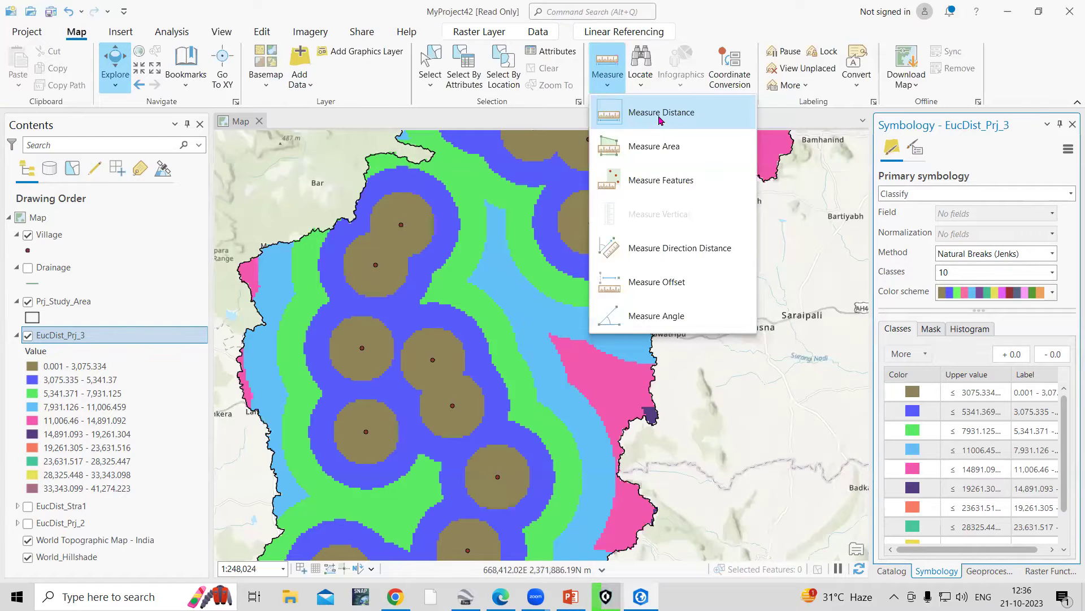
pyautogui.click(660, 116)
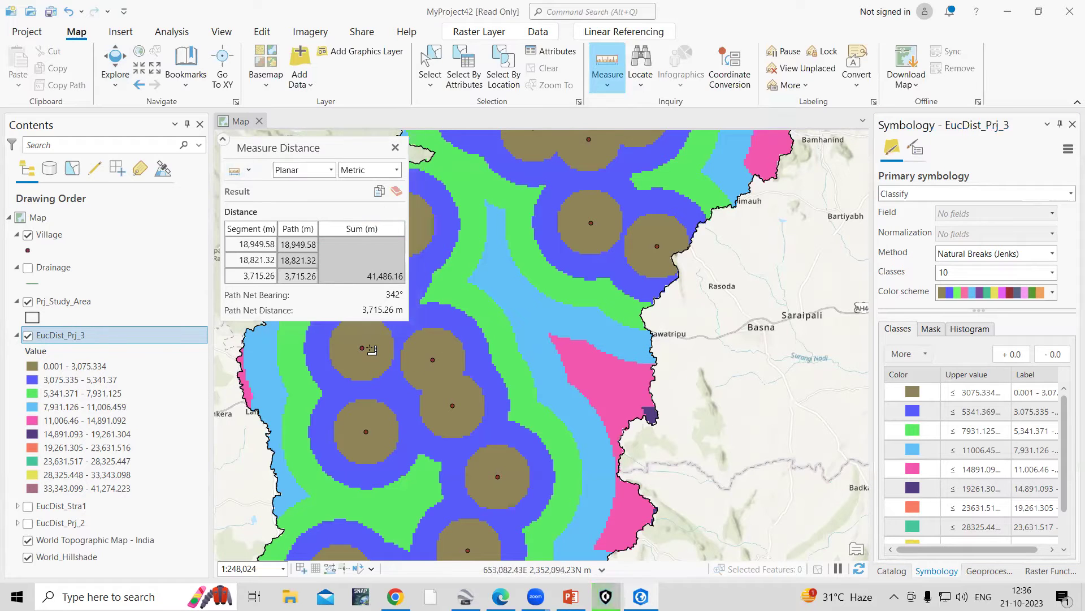
pyautogui.click(433, 360)
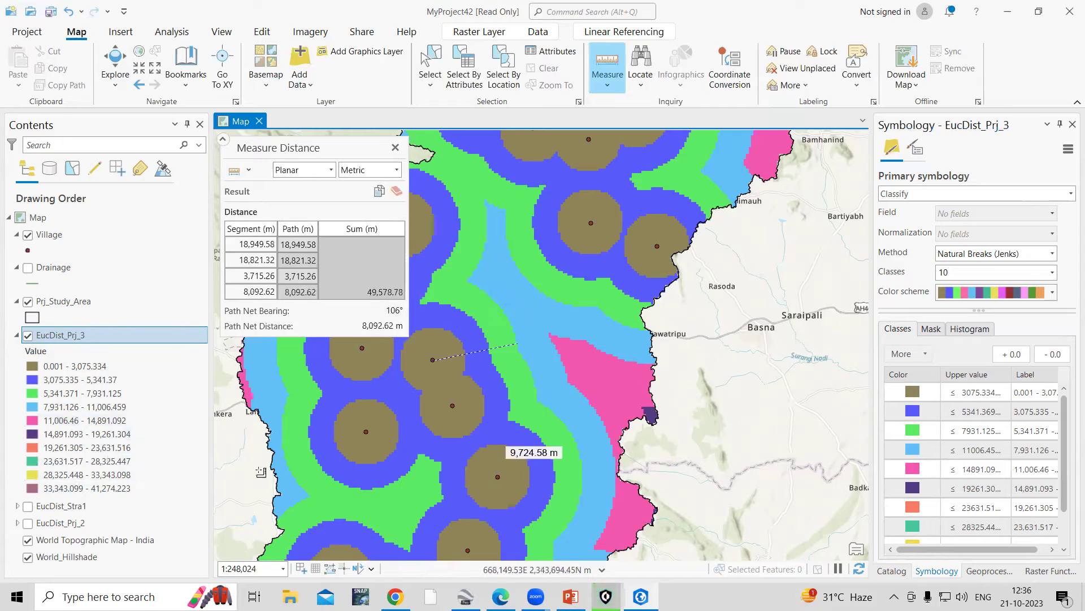
pyautogui.click(59, 409)
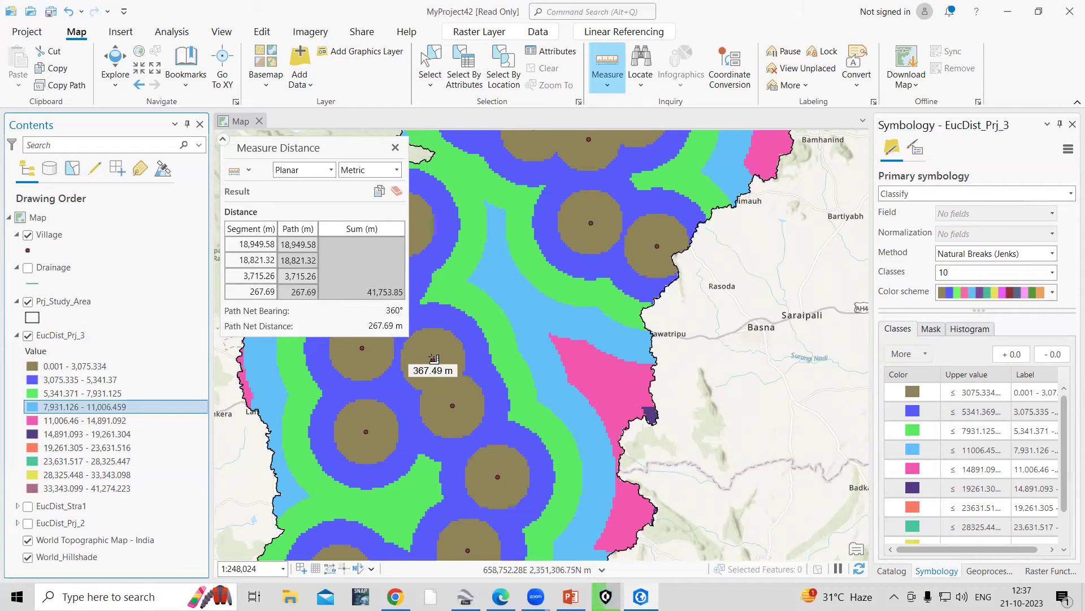
# Measure from another village point across the surrounding distance rings, compare with the class ranges, and end the distance measurement
pyautogui.click(367, 430)
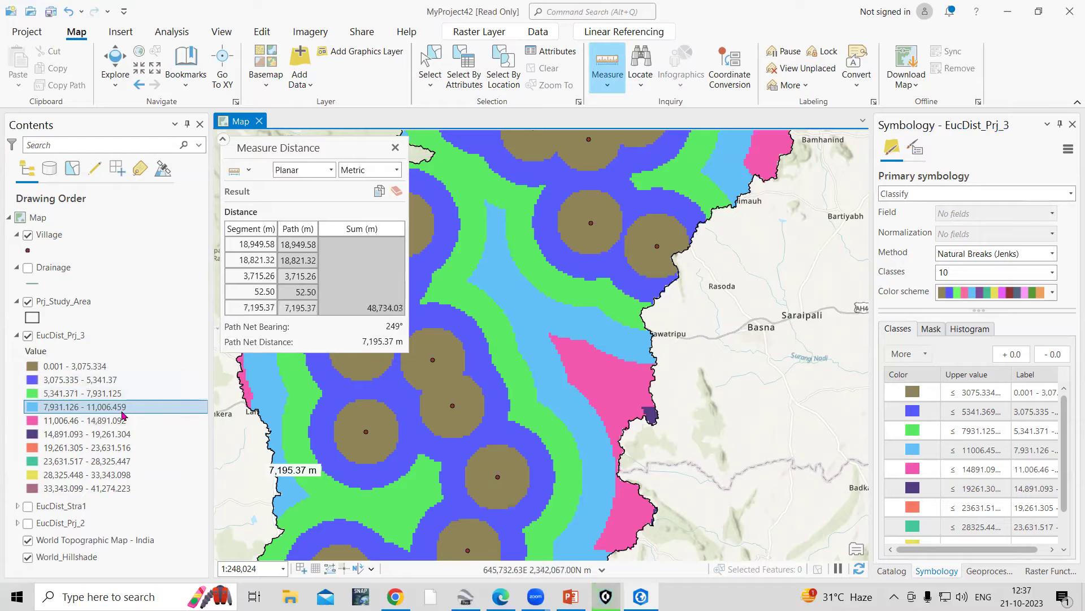
pyautogui.scroll(5, 530, 380)
pyautogui.scroll(-6, 530, 380)
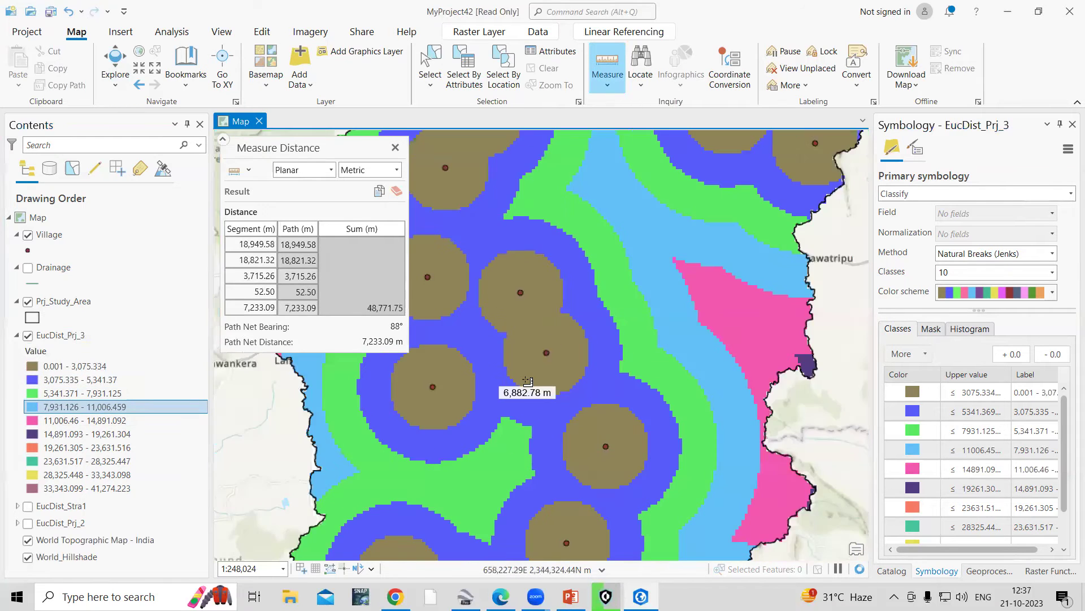
pyautogui.scroll(4, 527, 381)
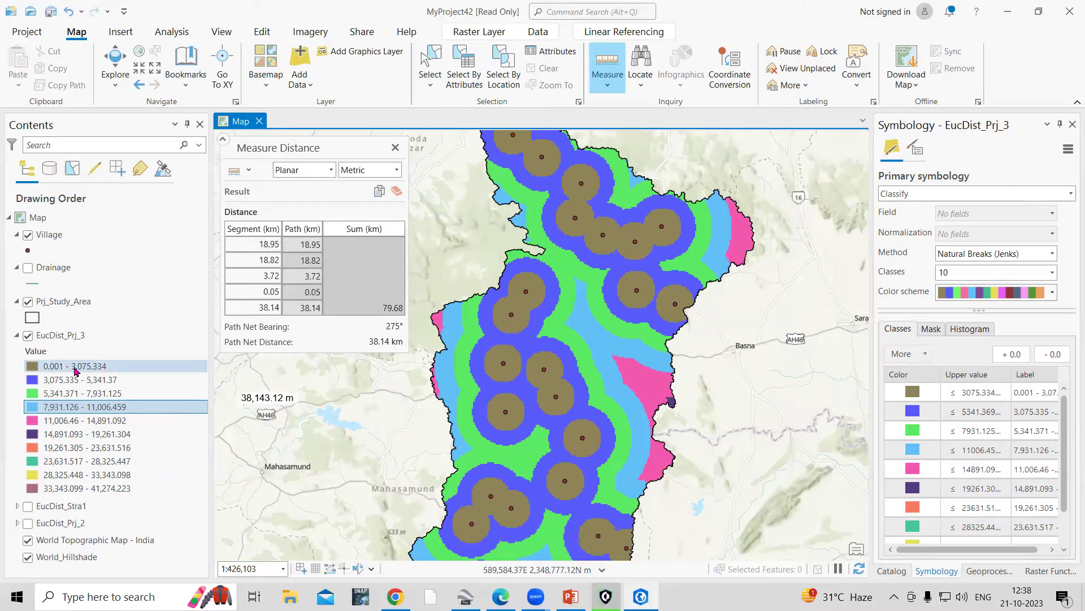
pyautogui.click(393, 147)
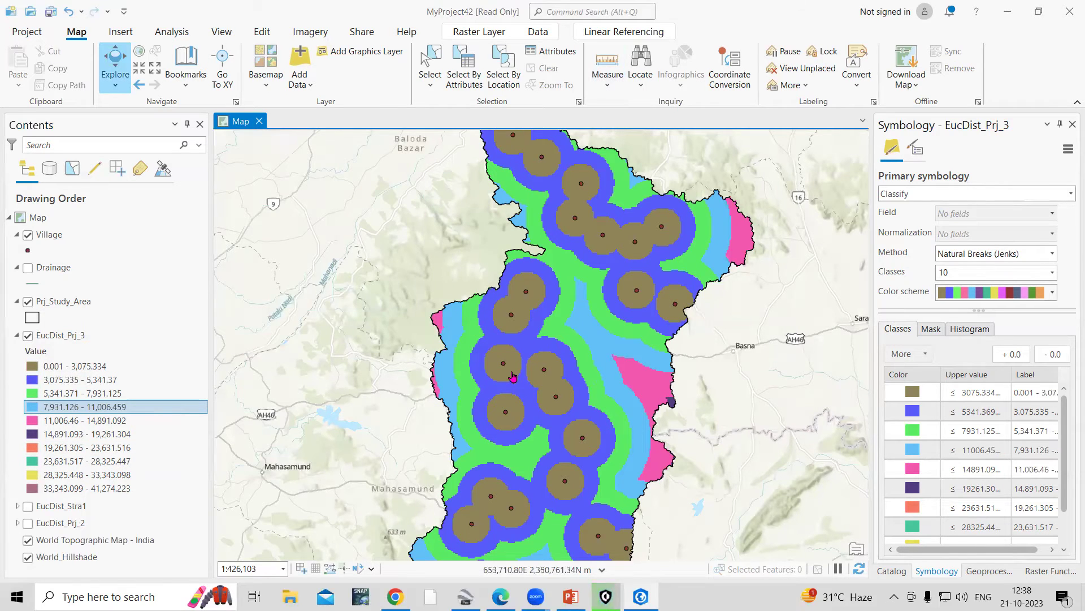
# Hide EucDist_Prj_3, show the Drainage layer and inspect the stream network across the study area
pyautogui.scroll(-2, 403, 336)
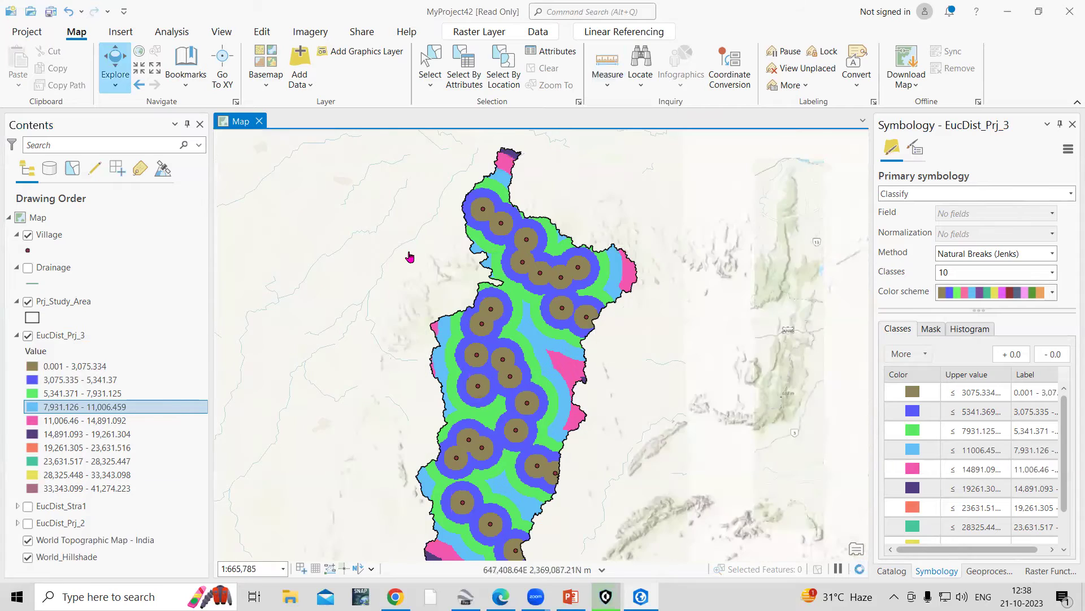
pyautogui.moveTo(454, 421); pyautogui.dragTo(415, 325)
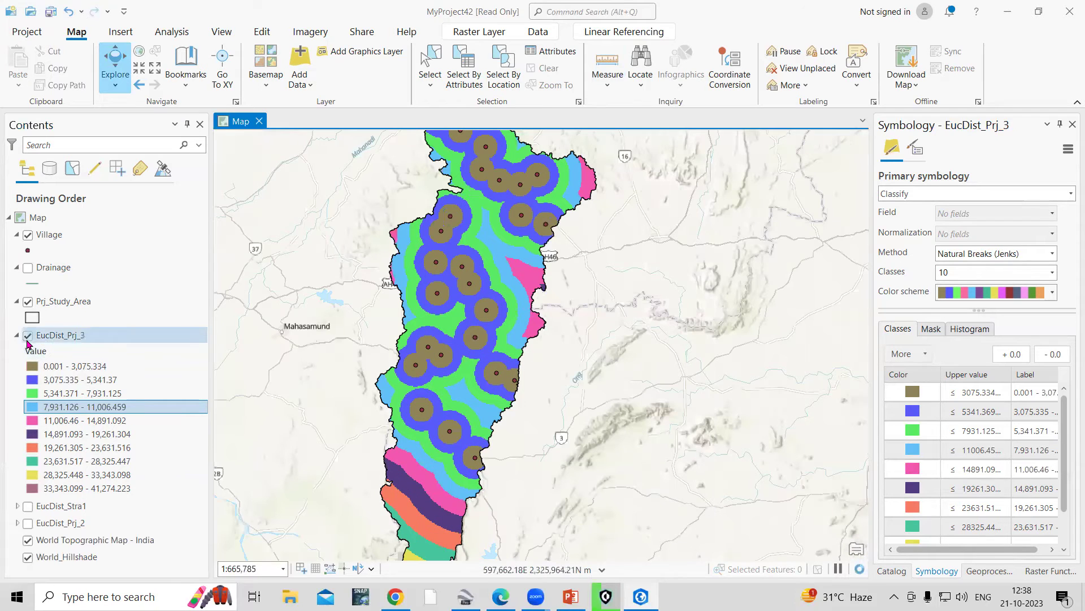
pyautogui.click(27, 335)
pyautogui.click(28, 267)
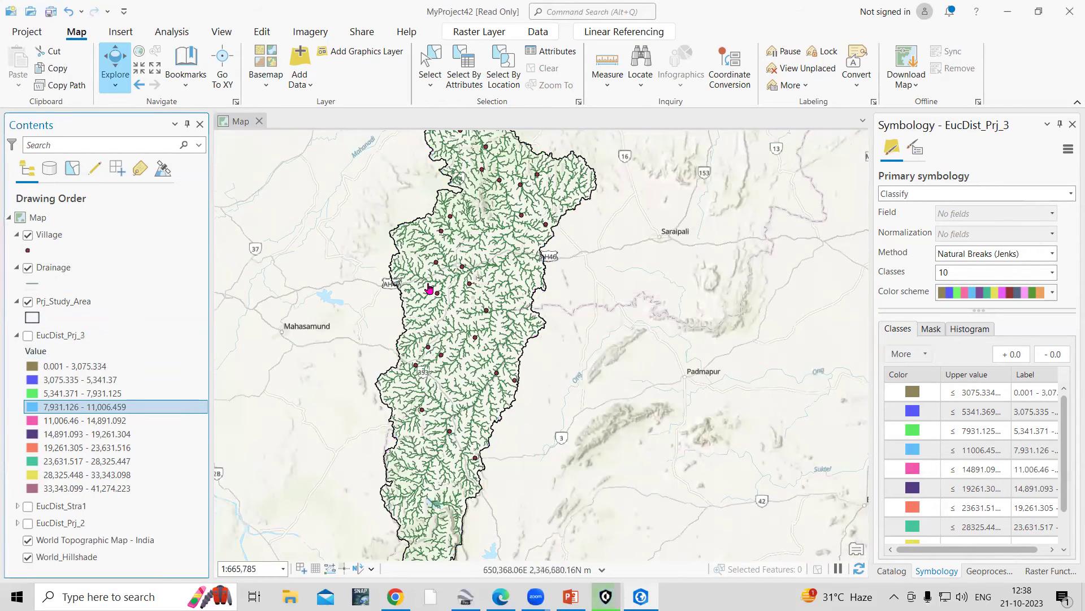
pyautogui.scroll(4, 429, 289)
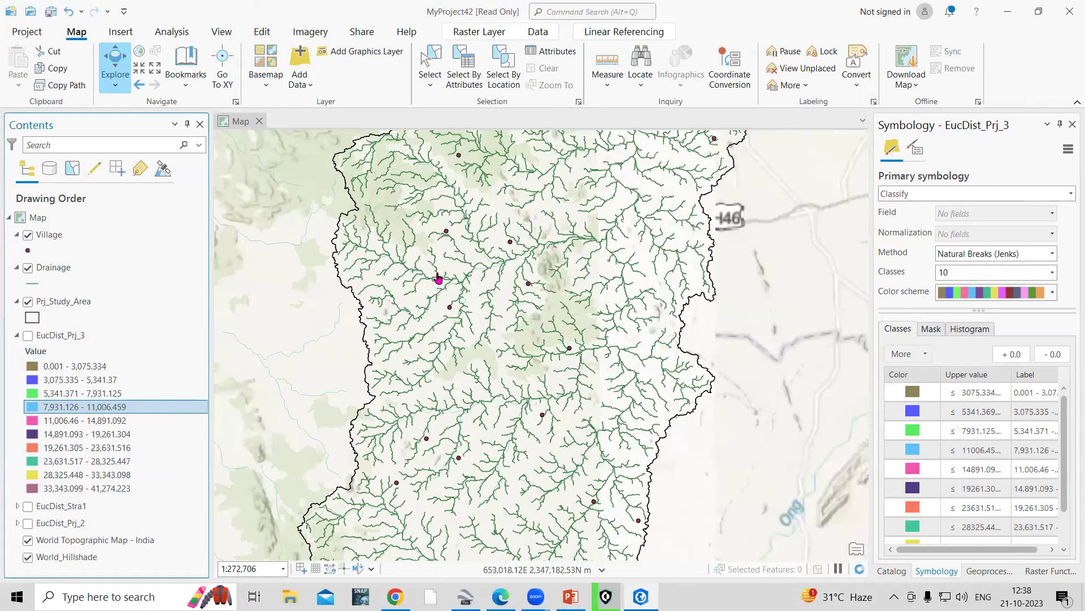
pyautogui.scroll(2, 487, 272)
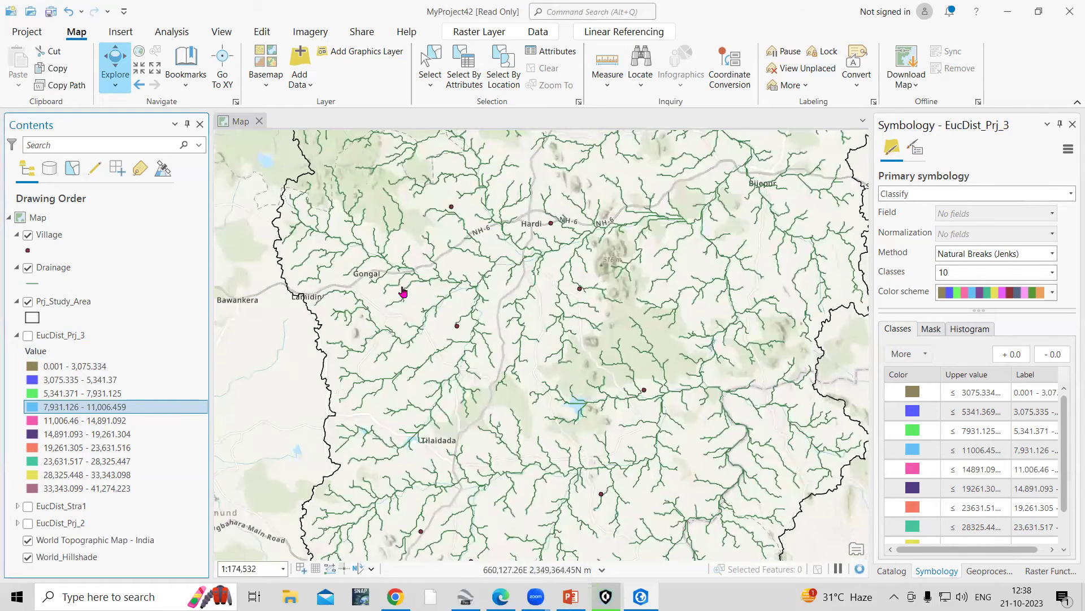
pyautogui.scroll(-5, 488, 270)
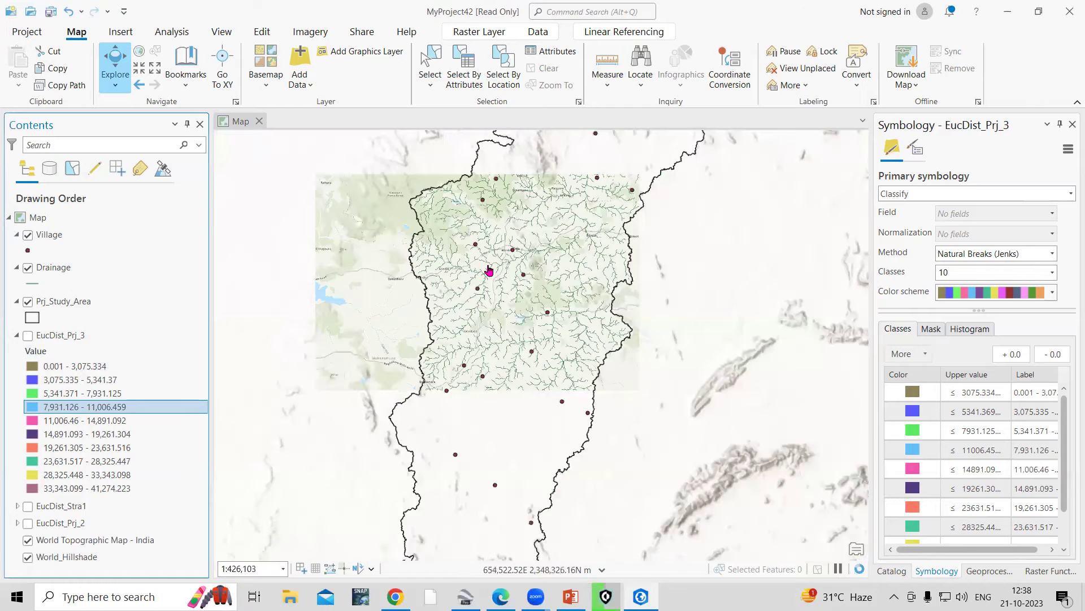
pyautogui.scroll(-2, 487, 270)
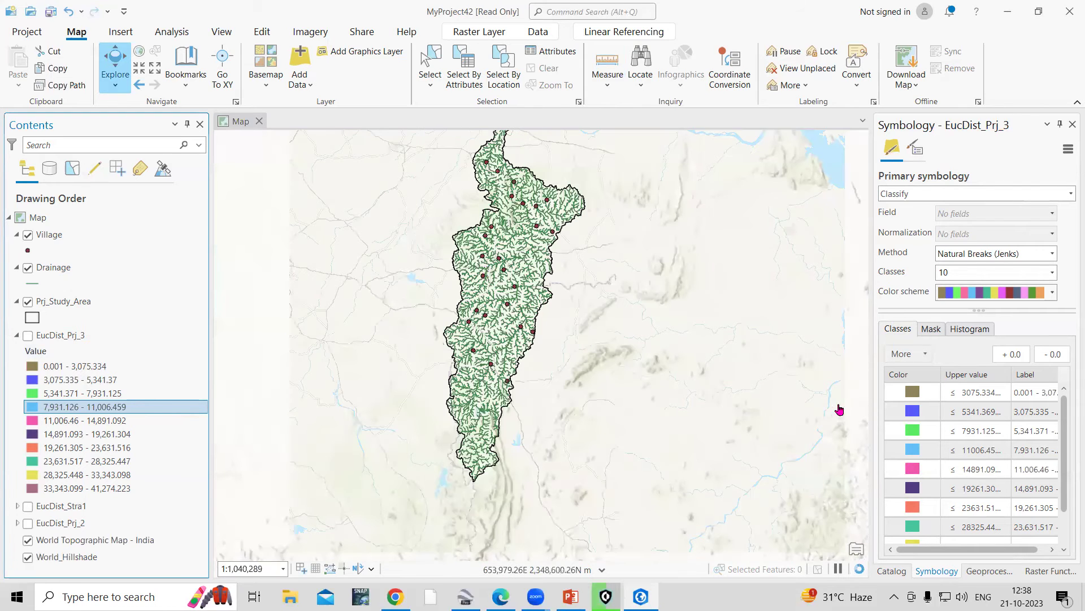
# Return to the Euclidean Distance tool and set Drainage as the input source data
pyautogui.click(980, 569)
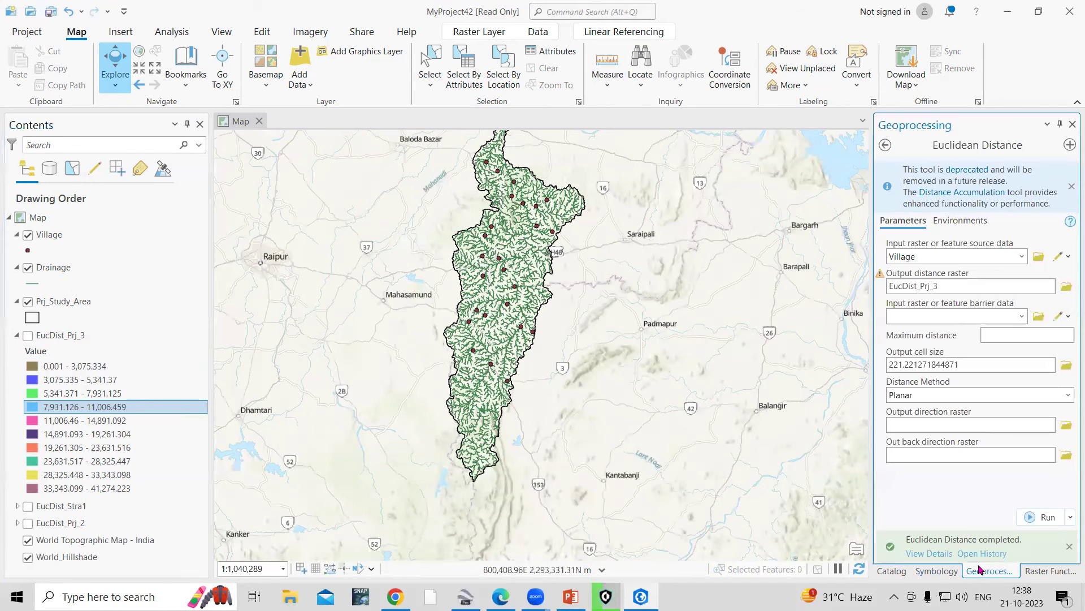
pyautogui.click(1023, 258)
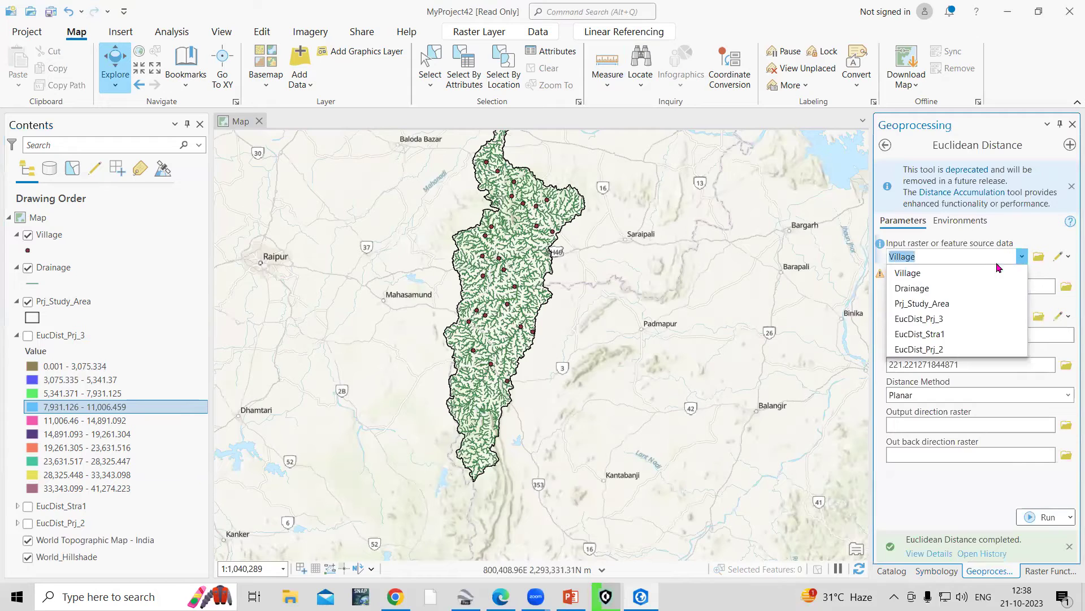
pyautogui.click(957, 281)
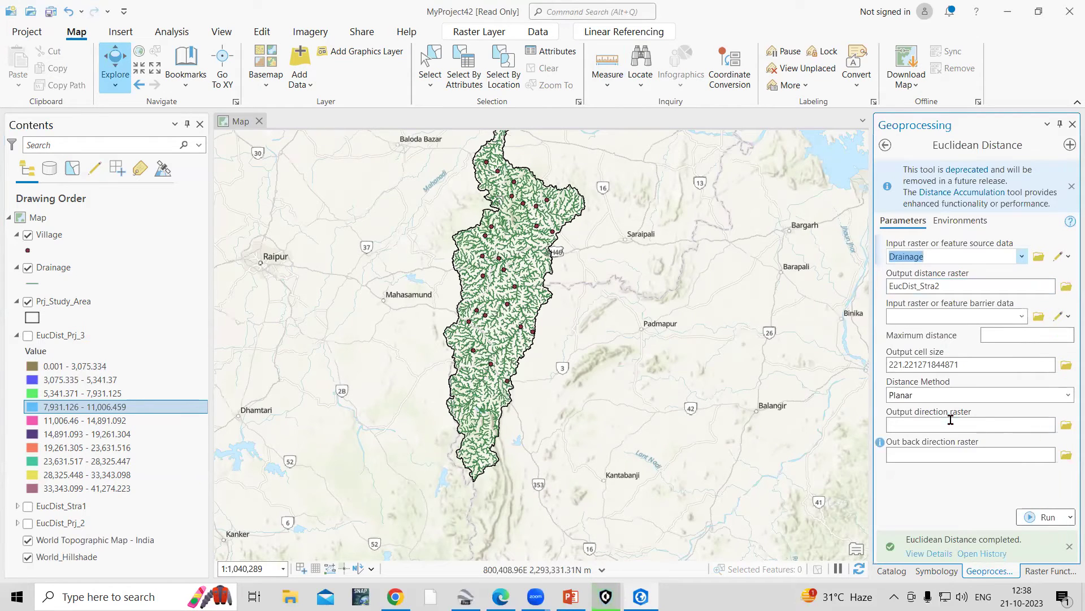
# Set the tool's processing extent to match Prj_Study_Area and check its raster analysis mask setting
pyautogui.click(961, 221)
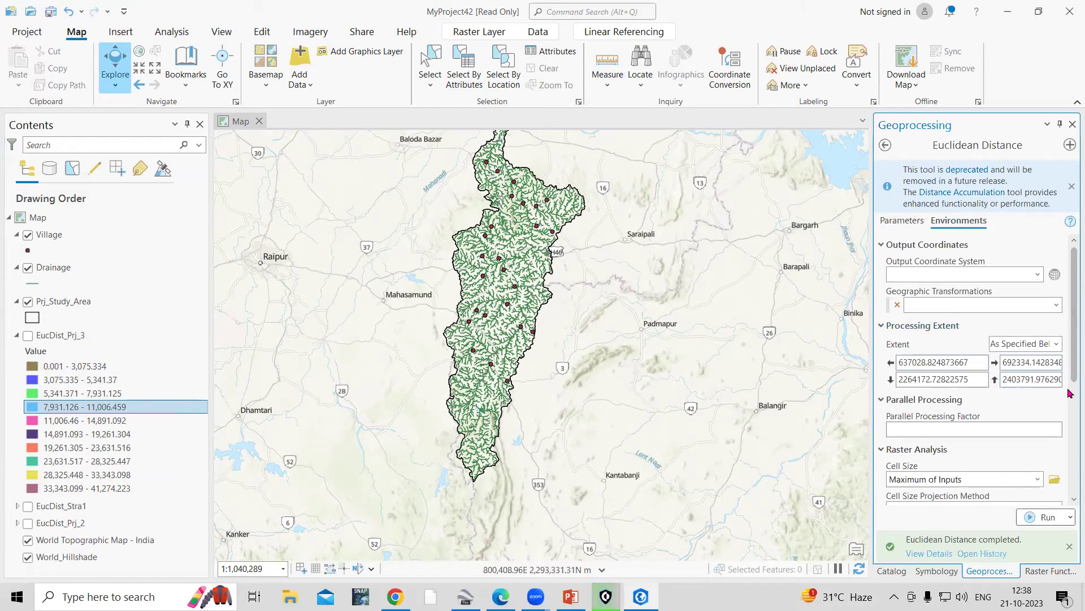
pyautogui.click(1056, 344)
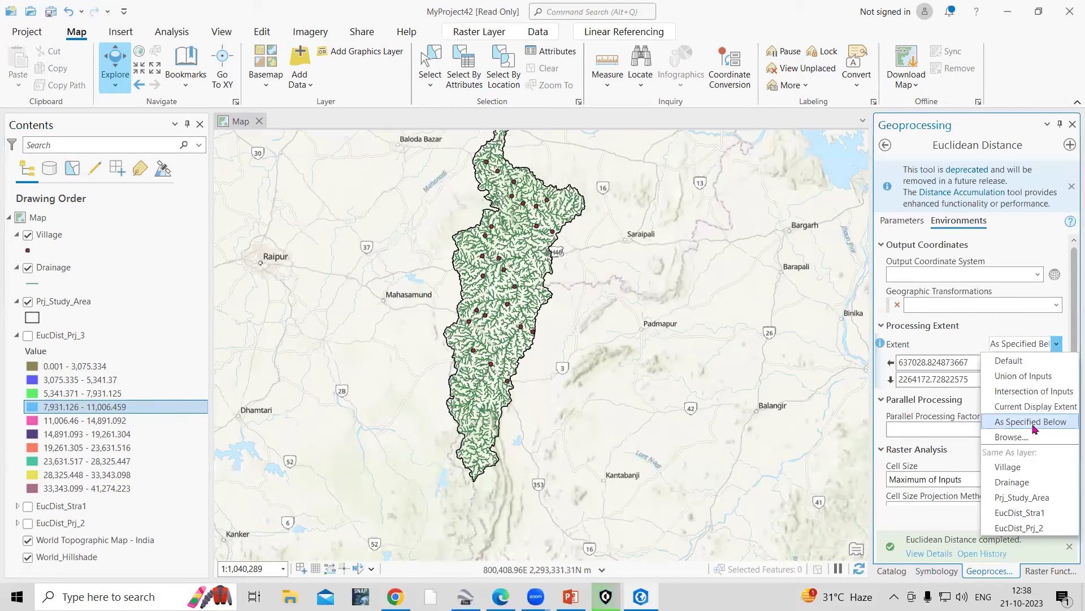
pyautogui.click(1035, 495)
pyautogui.scroll(-6, 1068, 447)
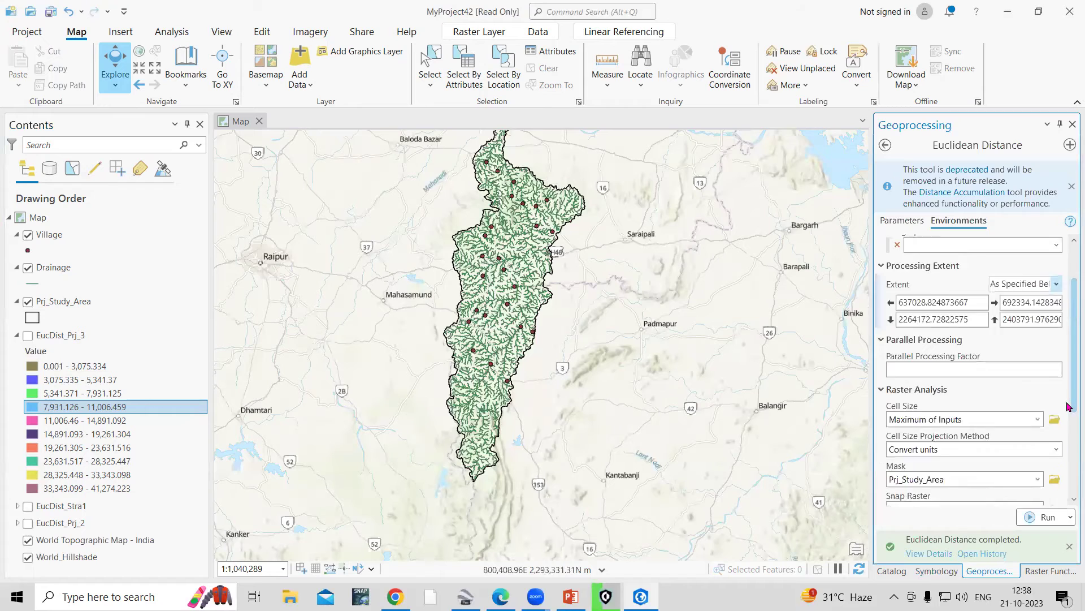
pyautogui.scroll(-1, 1070, 455)
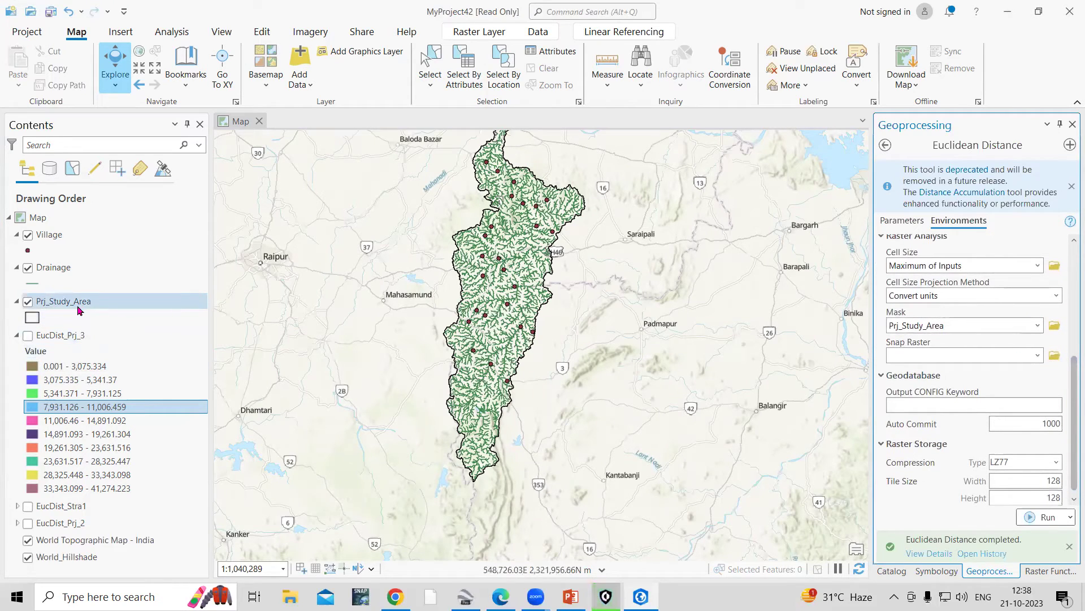
pyautogui.click(904, 221)
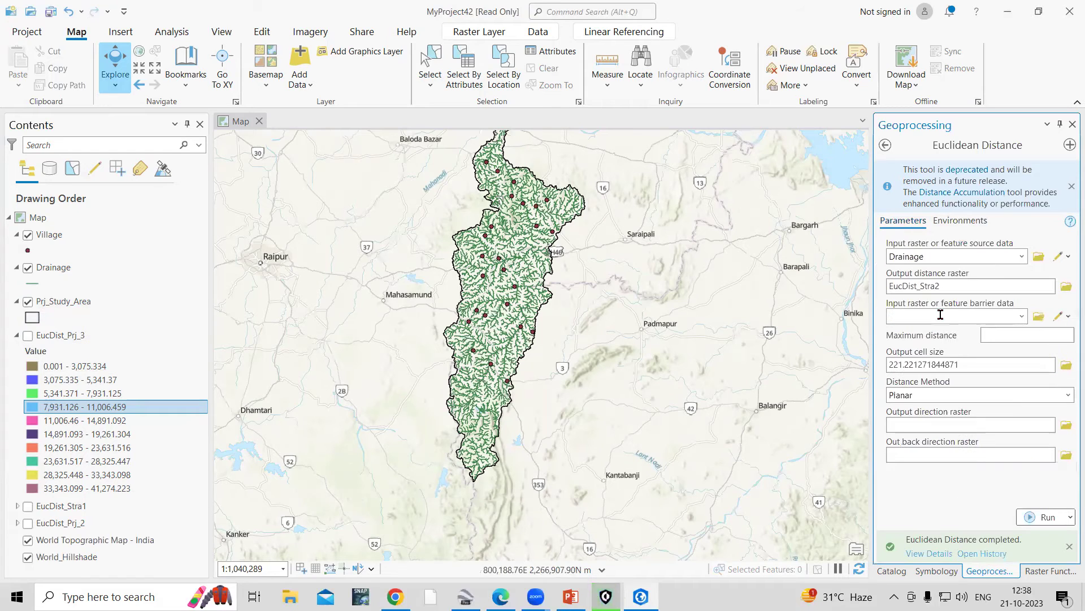
# Run Euclidean Distance on the Drainage layer and inspect the resulting distance raster around the streams
pyautogui.click(1045, 516)
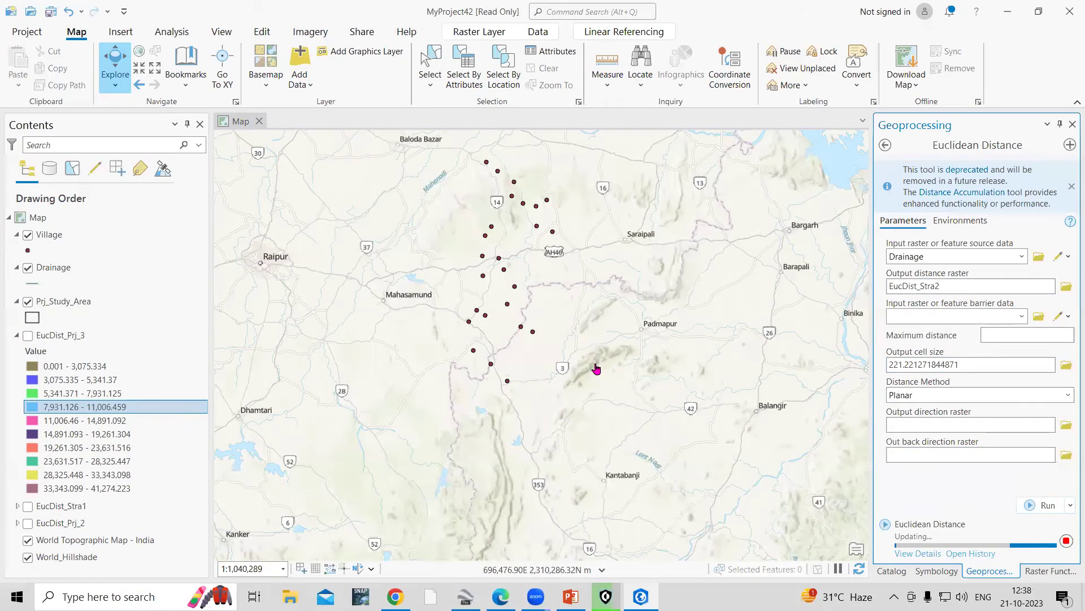
pyautogui.scroll(3, 479, 293)
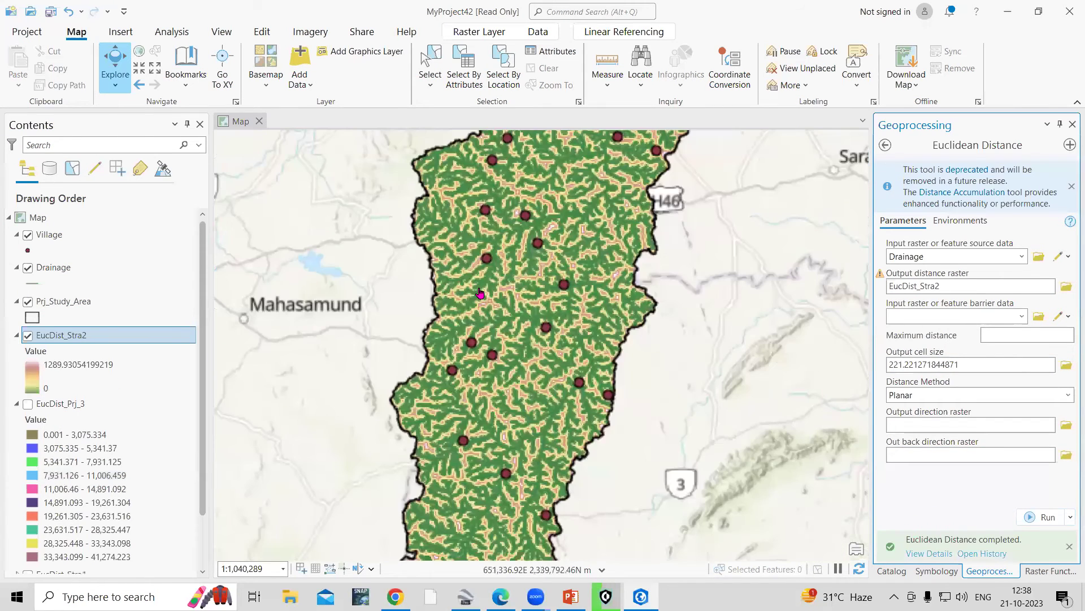
pyautogui.scroll(3, 497, 232)
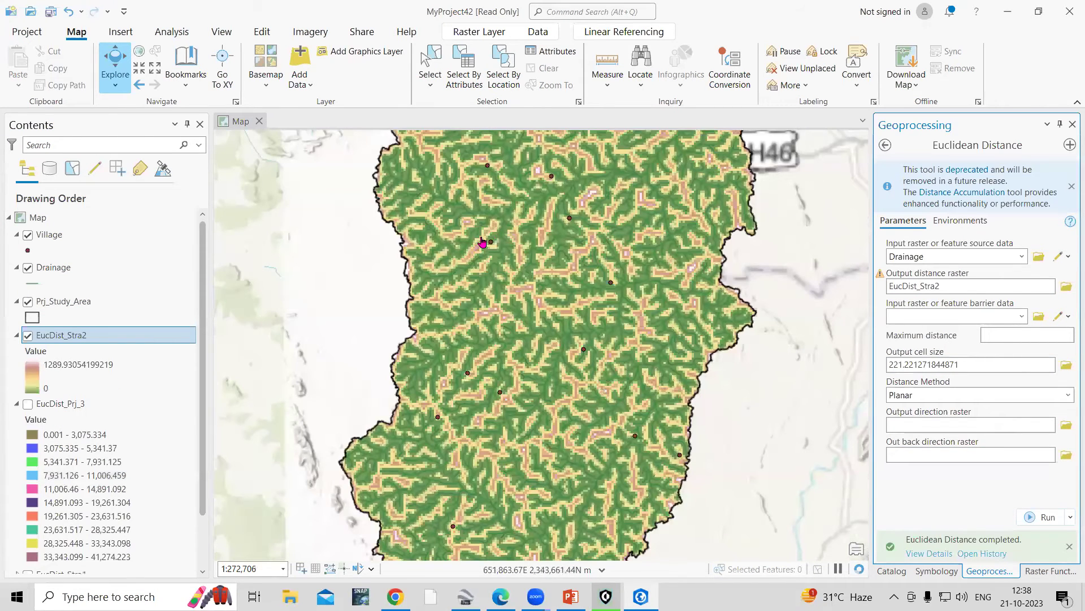
pyautogui.scroll(3, 482, 242)
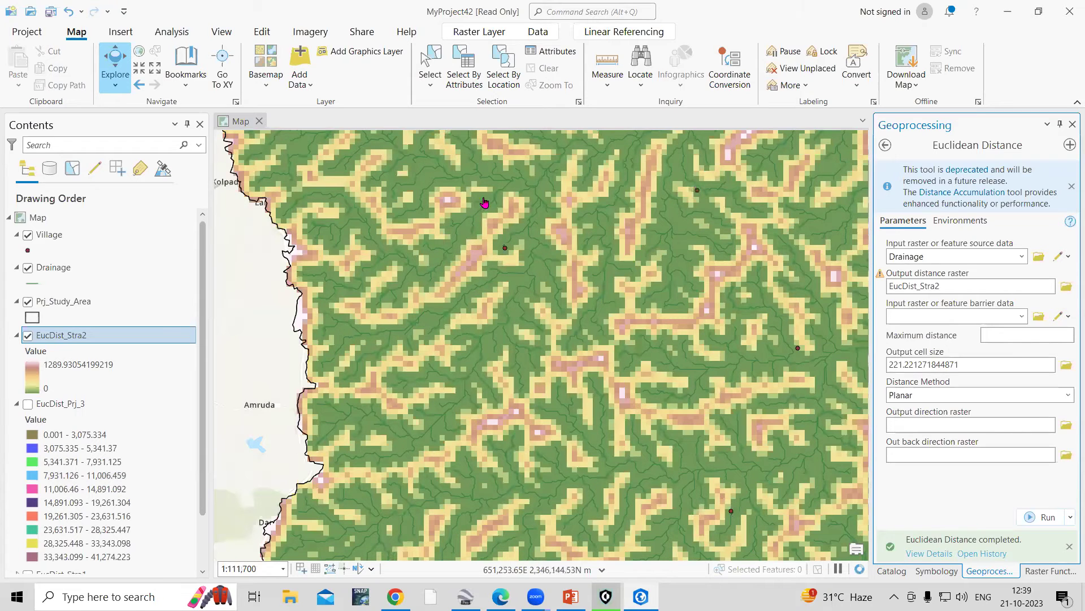
# Change the EucDist_Stra2 symbology from Stretch to Classify with 10 Natural Breaks (Jenks) classes
pyautogui.rightClick(79, 337)
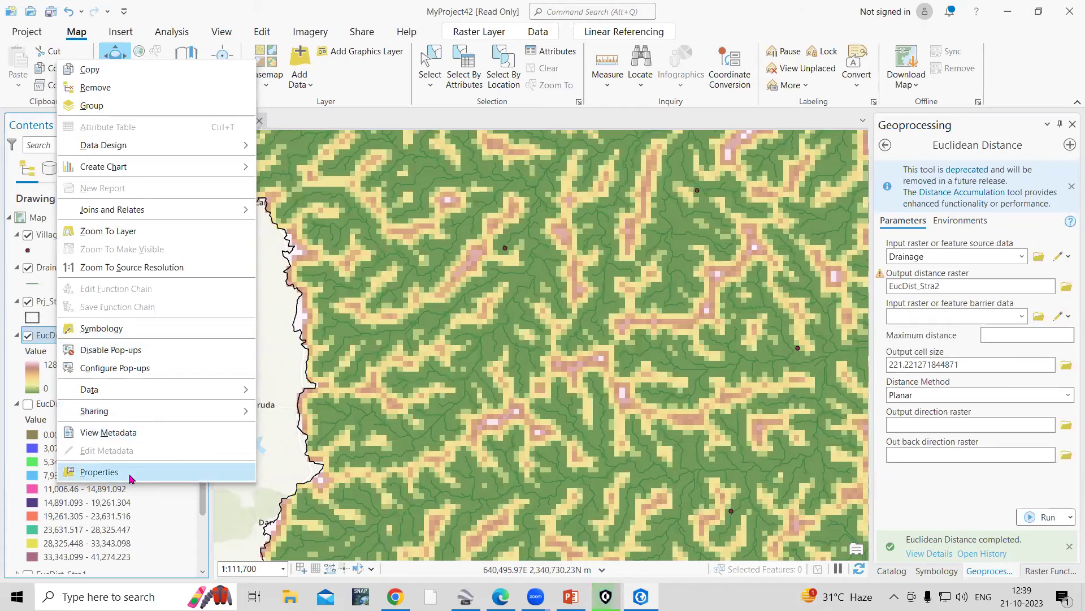
pyautogui.click(108, 329)
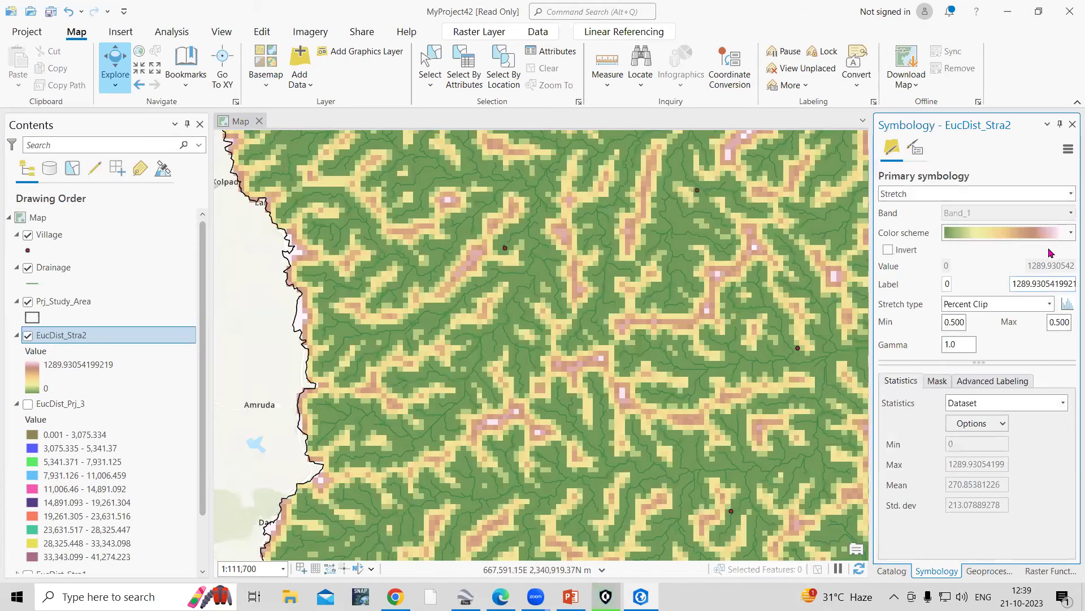
pyautogui.click(1070, 201)
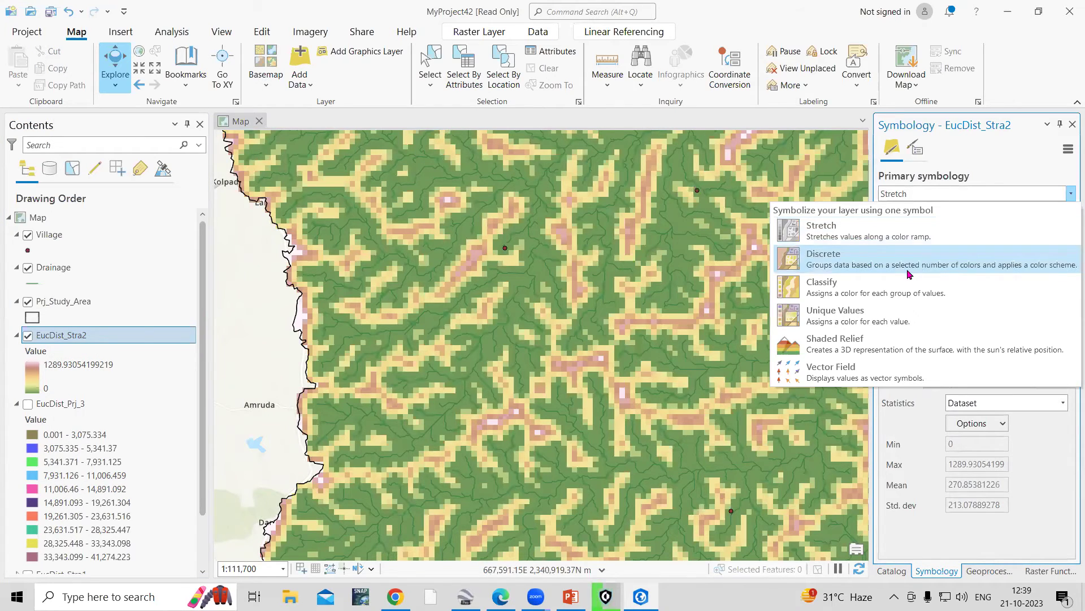
pyautogui.click(903, 287)
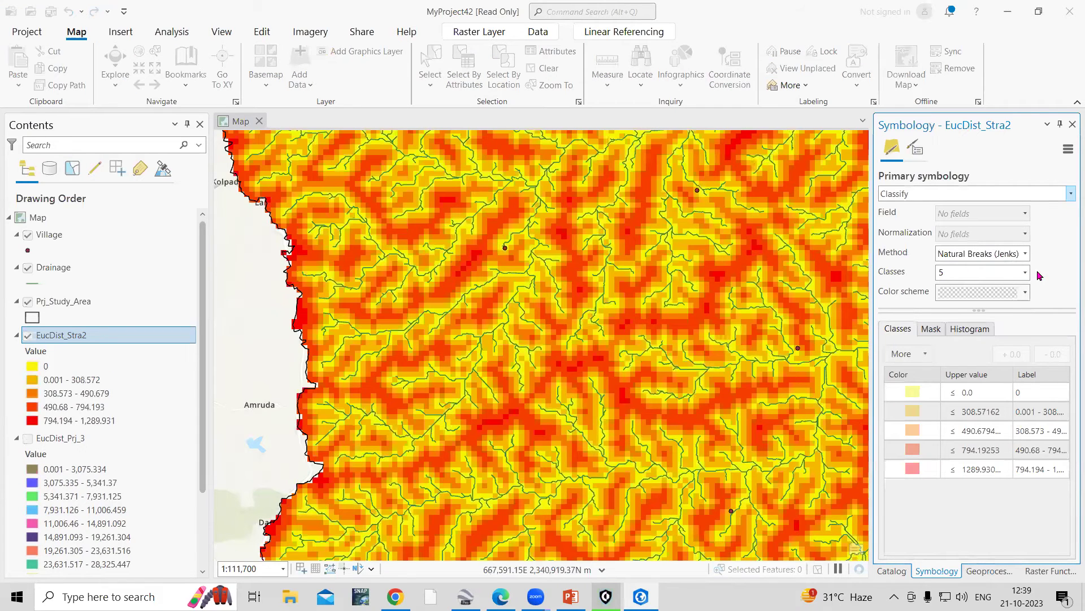
pyautogui.click(1051, 274)
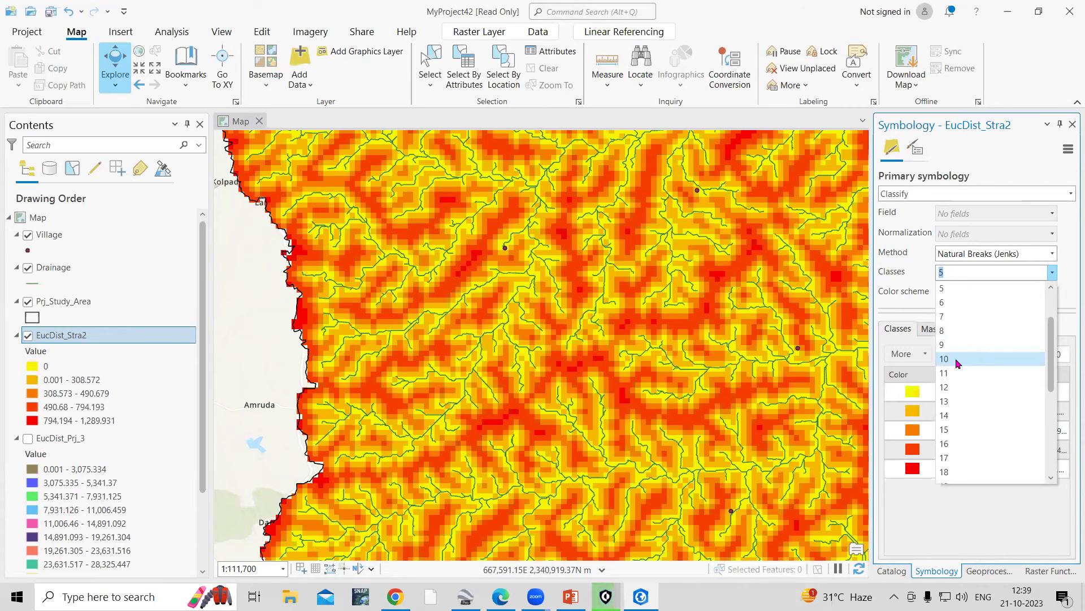
pyautogui.click(958, 360)
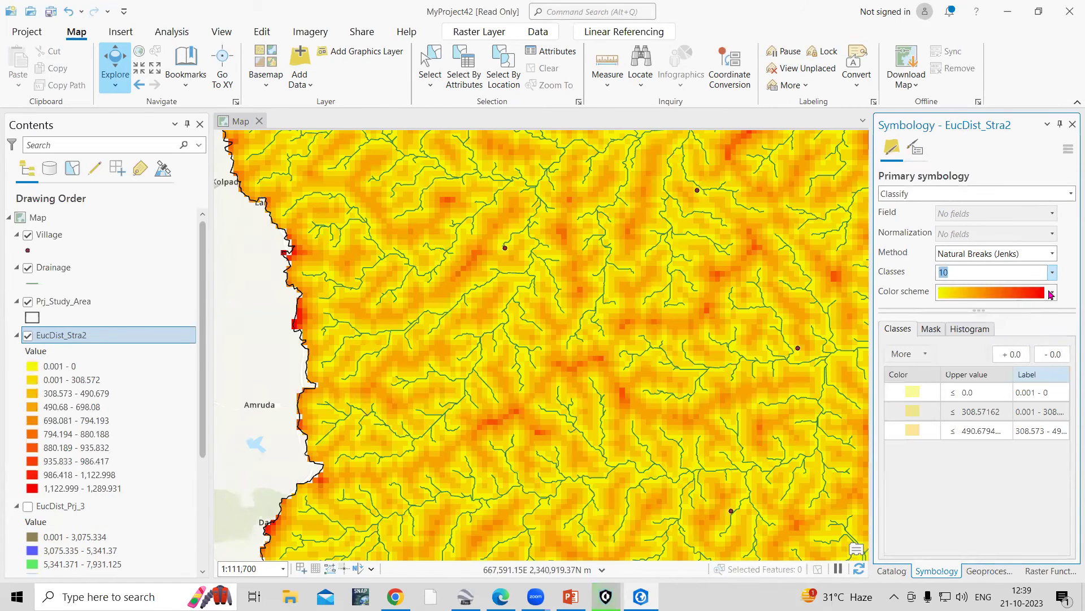
# Apply a multicolour scheme of distinct colours to EucDist_Stra2 and set its number of classes to 5
pyautogui.click(1052, 292)
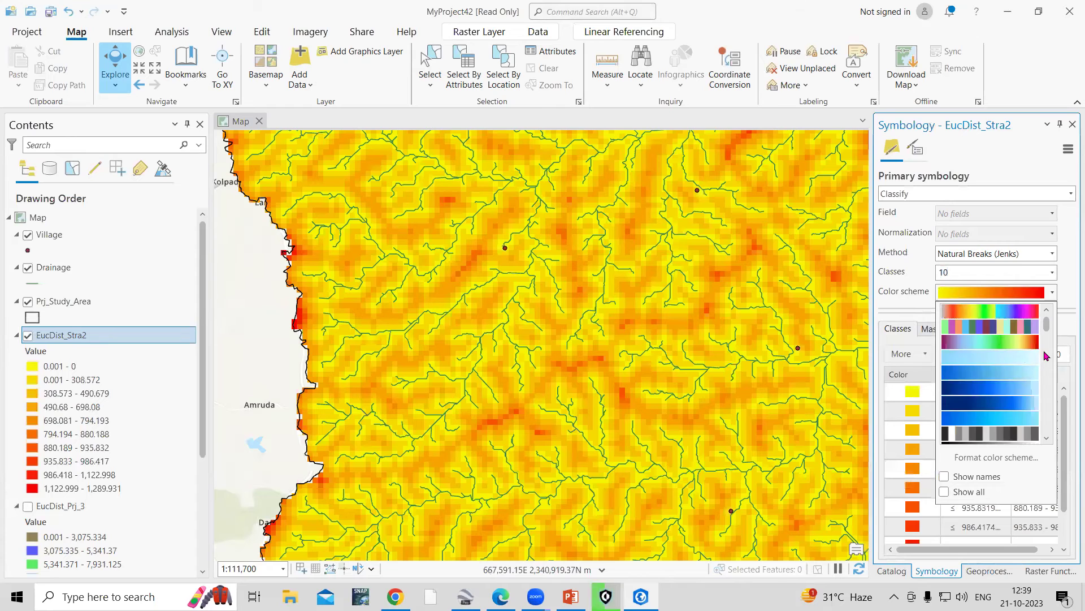
pyautogui.click(1001, 326)
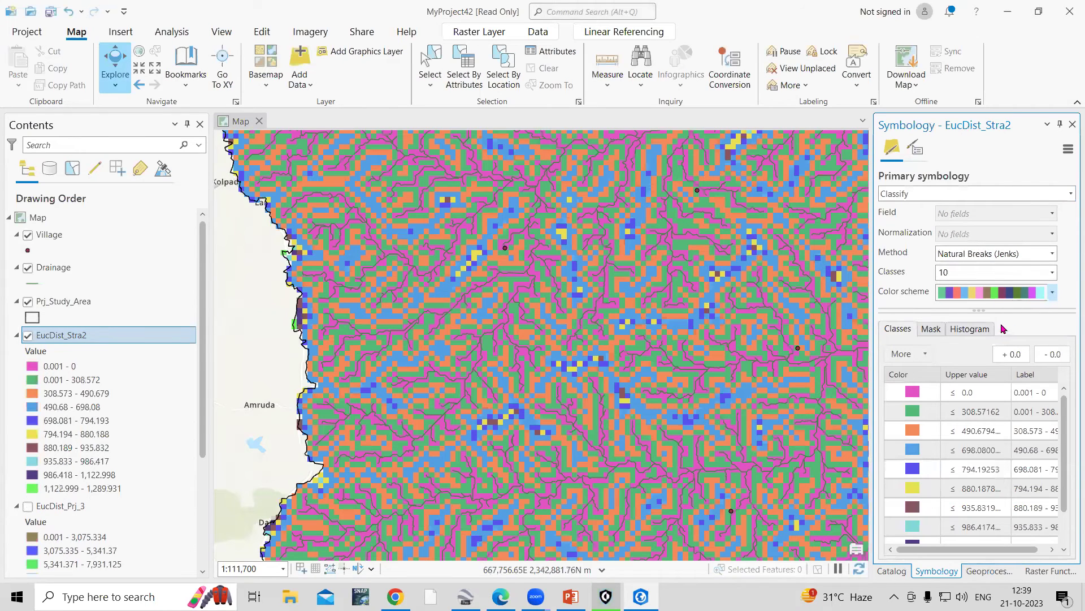
pyautogui.click(1003, 295)
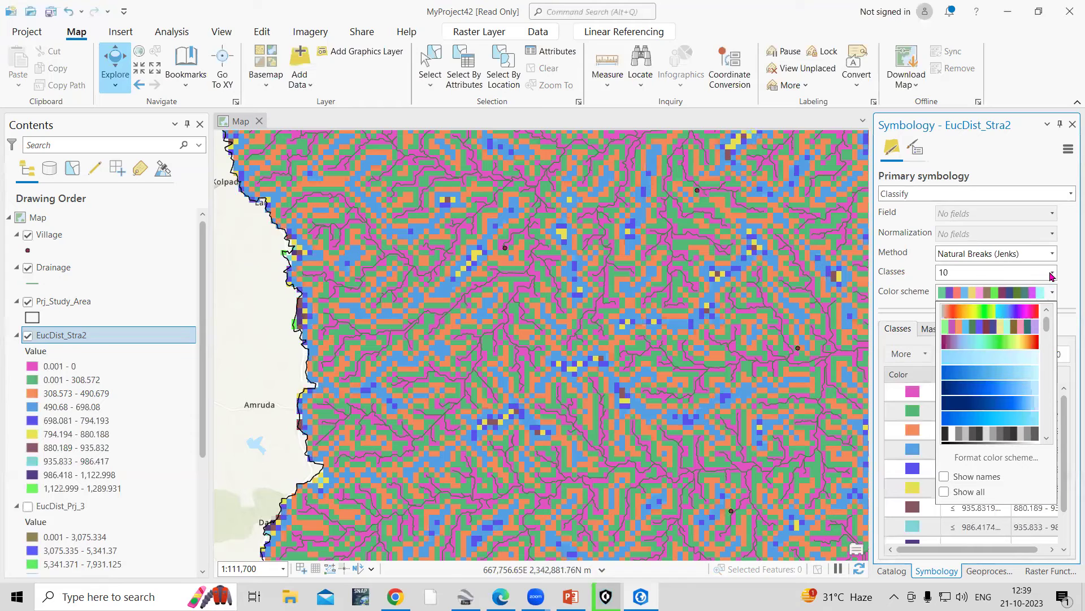
pyautogui.click(964, 272)
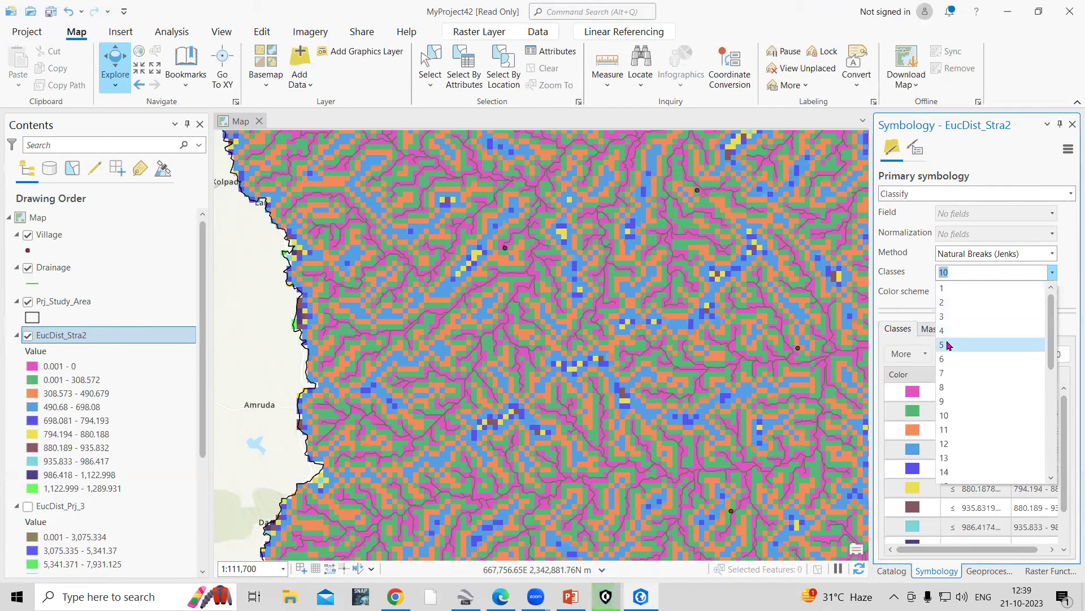
pyautogui.click(945, 343)
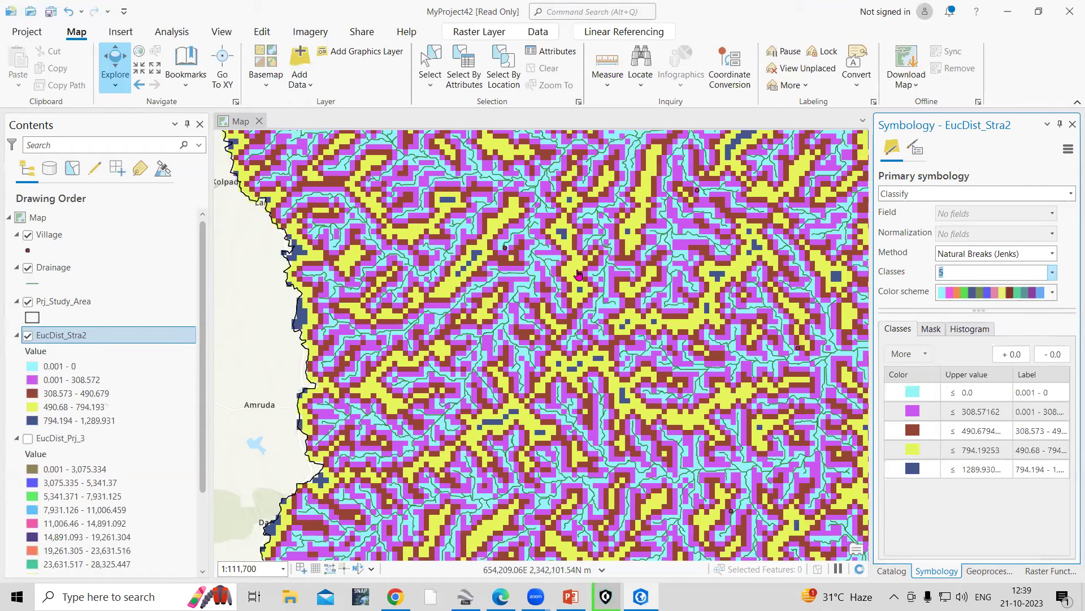
# Examine the three lowest distance classes of EucDist_Stra2 against the raster cells around the drainage lines
pyautogui.scroll(3, 578, 274)
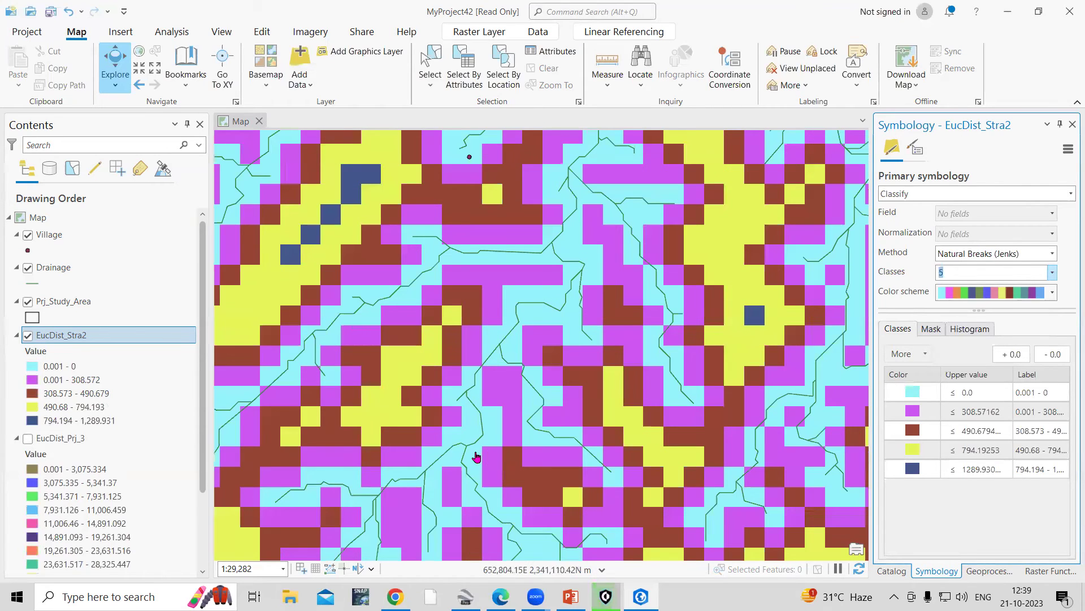
pyautogui.click(62, 368)
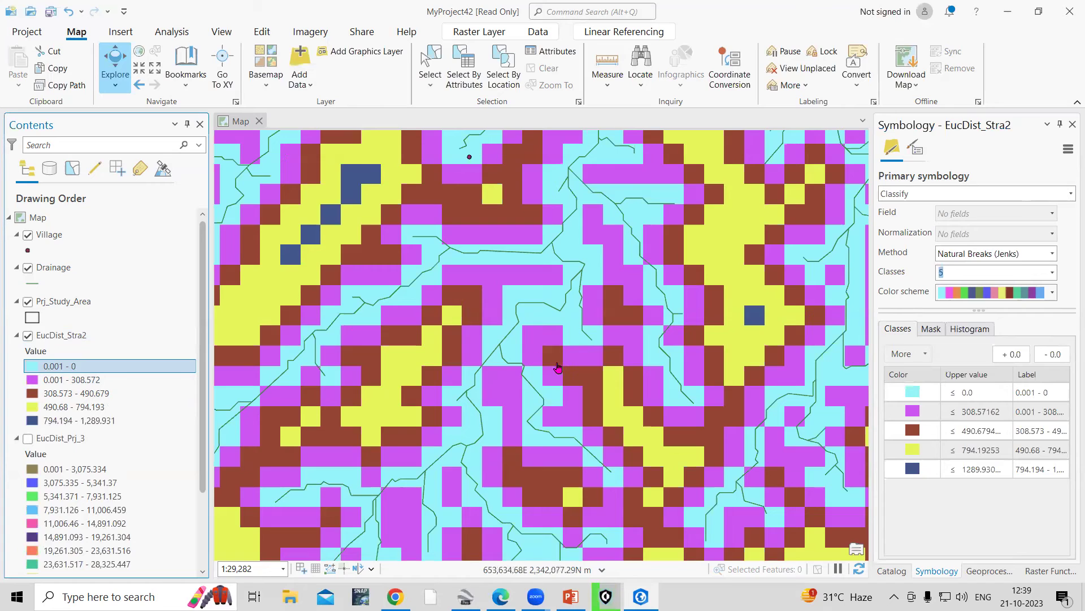
pyautogui.click(80, 380)
pyautogui.click(144, 396)
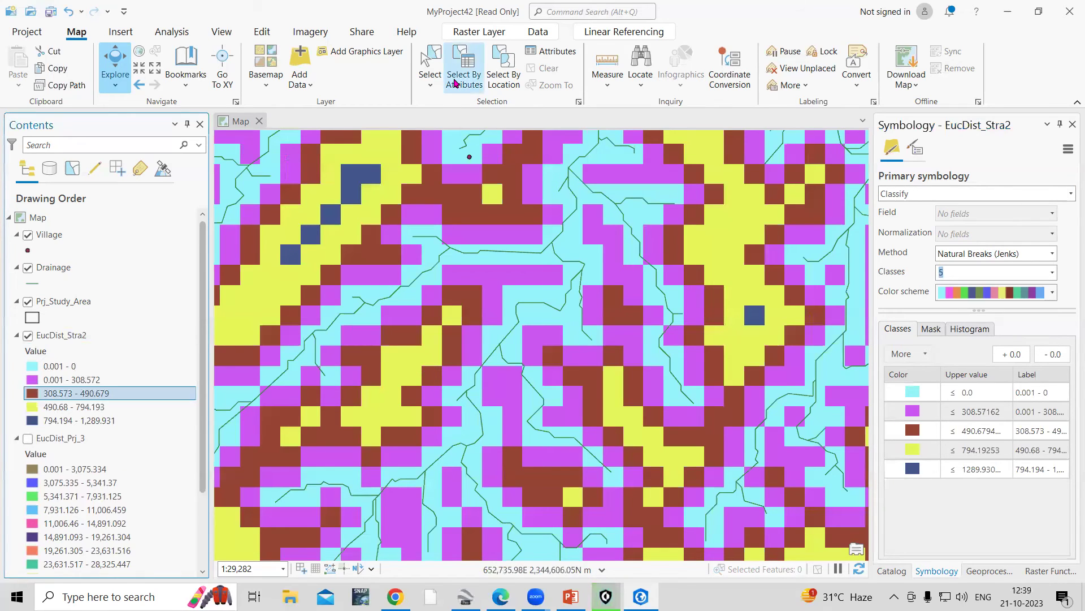
# Measure planar distances from a drainage line across the classified EucDist_Stra2 cells, then close the measurement
pyautogui.click(608, 67)
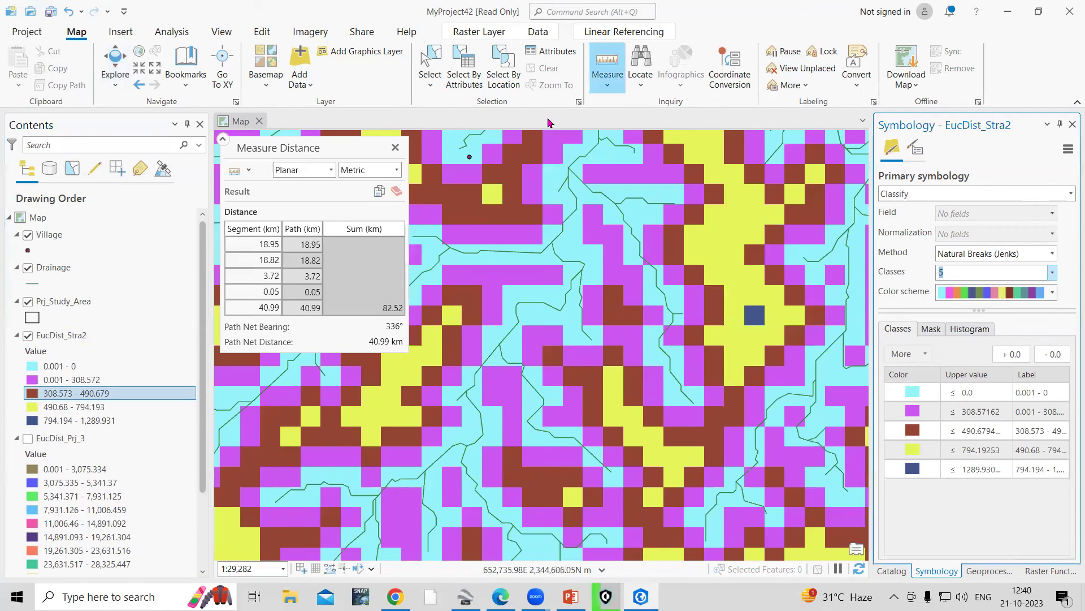
pyautogui.click(486, 359)
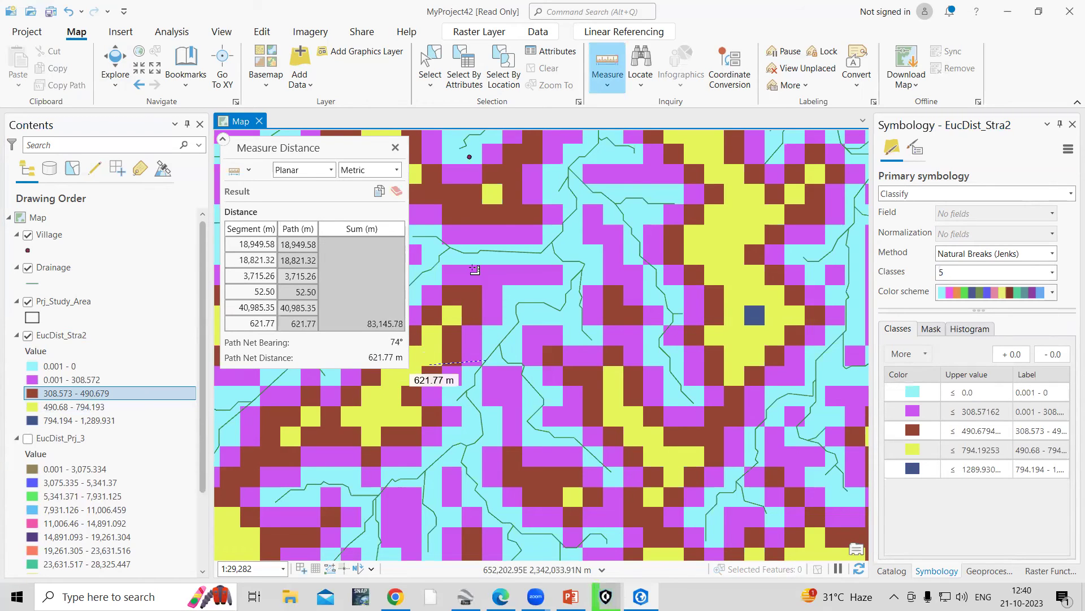
pyautogui.scroll(10, 468, 283)
pyautogui.scroll(-10, 468, 282)
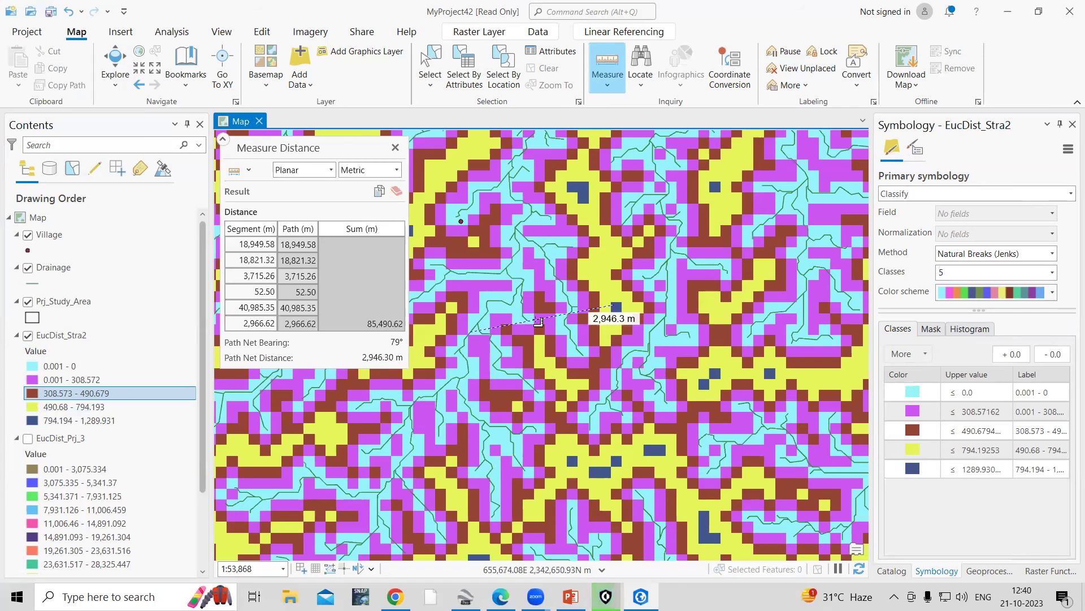
pyautogui.scroll(-2, 508, 326)
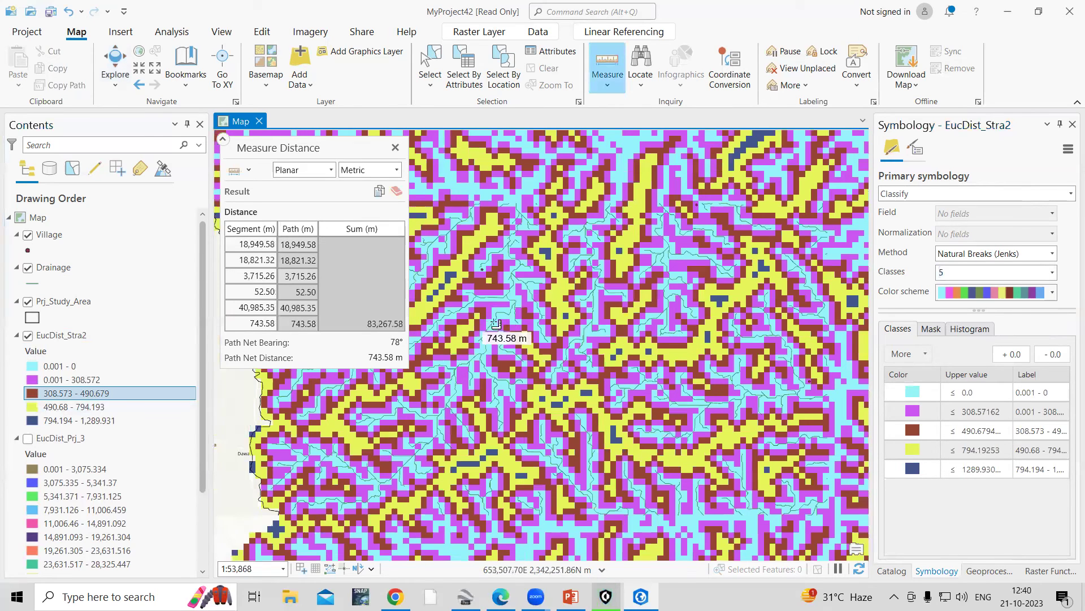
pyautogui.scroll(-3, 496, 323)
pyautogui.scroll(5, 590, 406)
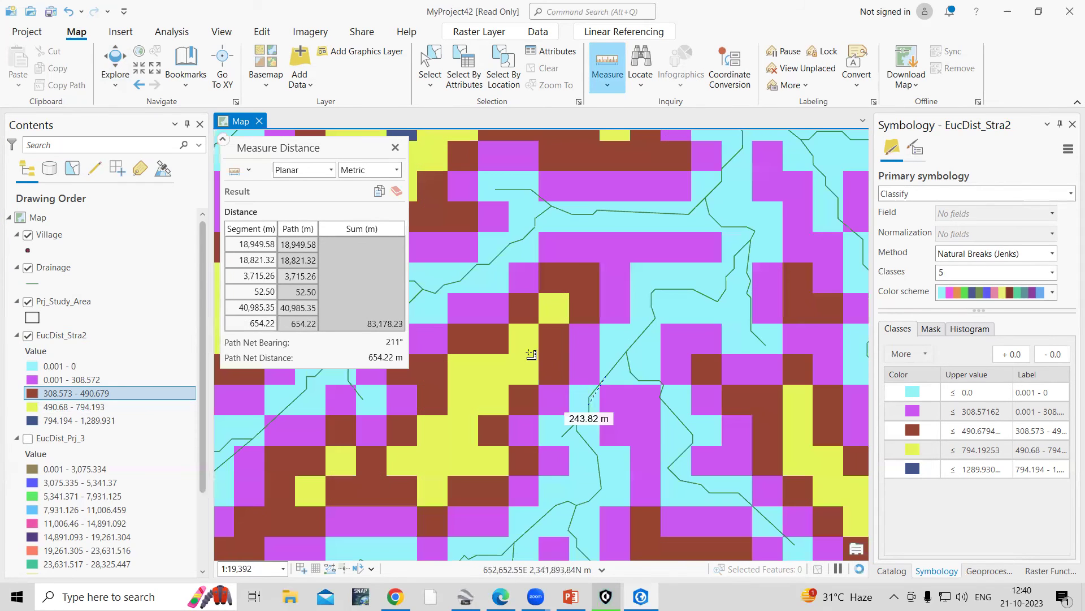
pyautogui.scroll(2, 481, 328)
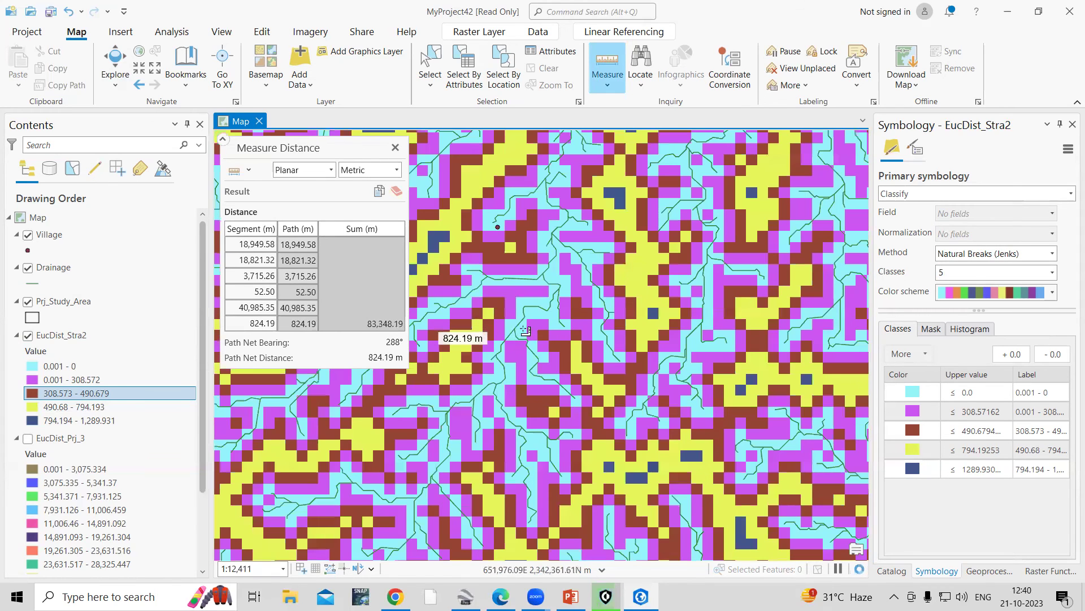
pyautogui.scroll(-6, 474, 324)
pyautogui.scroll(2, 475, 324)
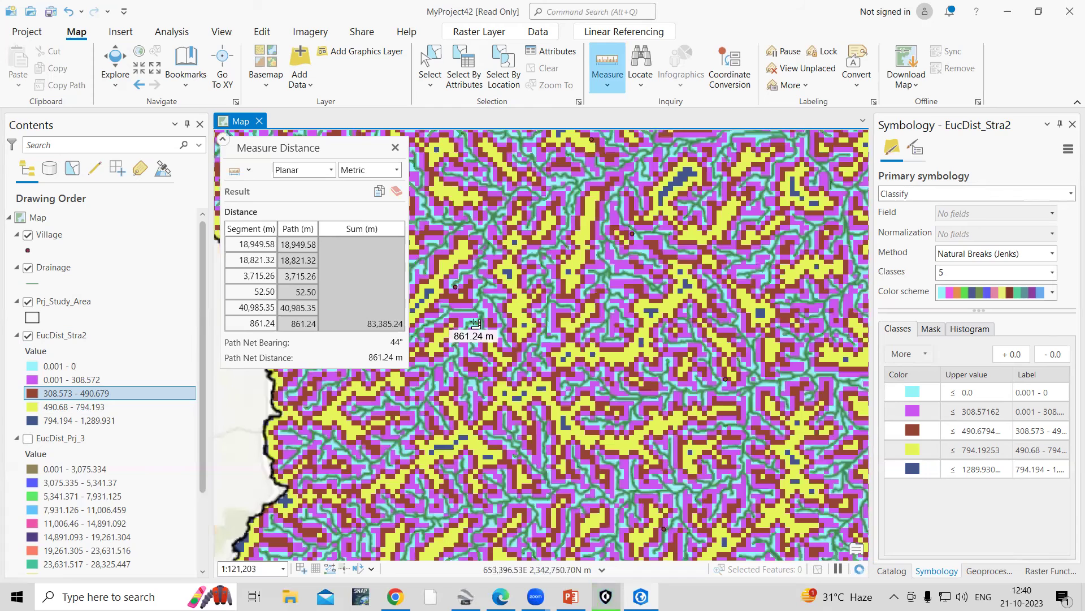
pyautogui.scroll(1, 471, 325)
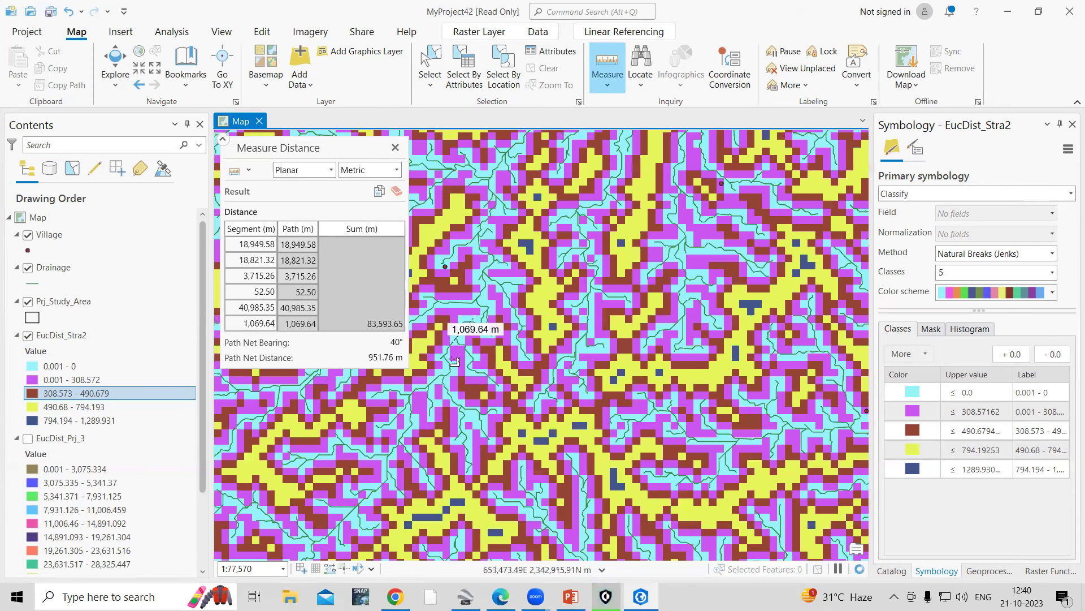
pyautogui.scroll(2, 445, 365)
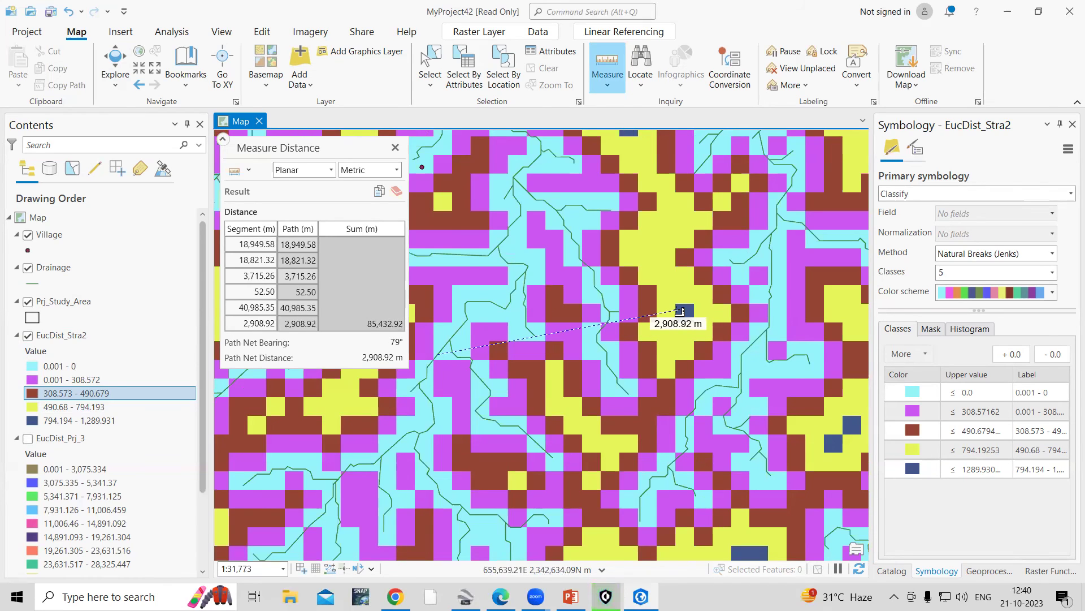
pyautogui.click(395, 147)
# Show the EucDist_Prj_3 layer and hide EucDist_Stra2 to view the village distance raster across the study area
pyautogui.scroll(-4, 521, 322)
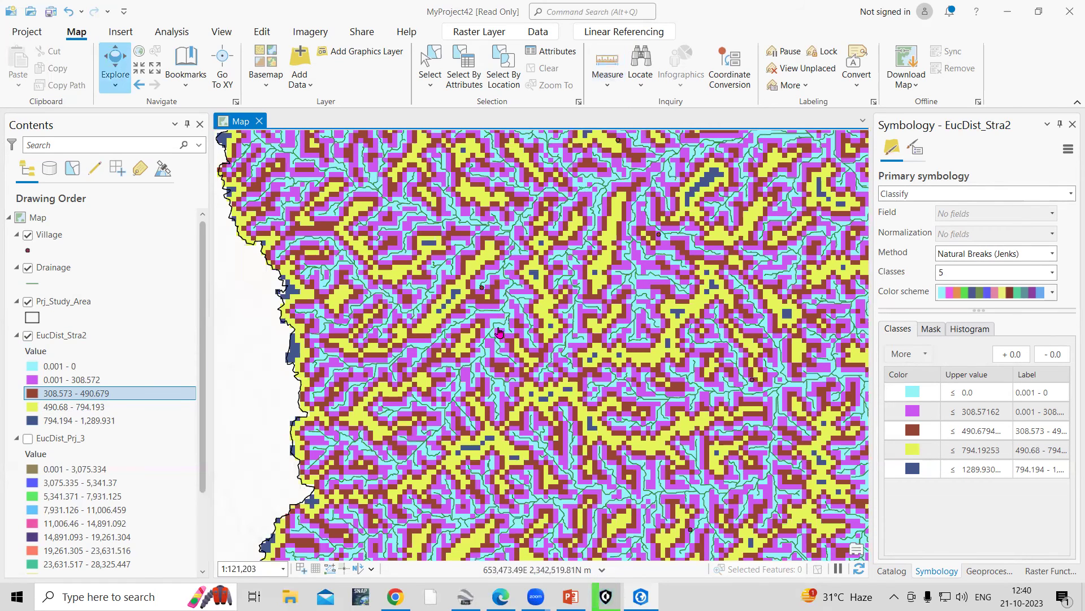
pyautogui.scroll(-5, 604, 224)
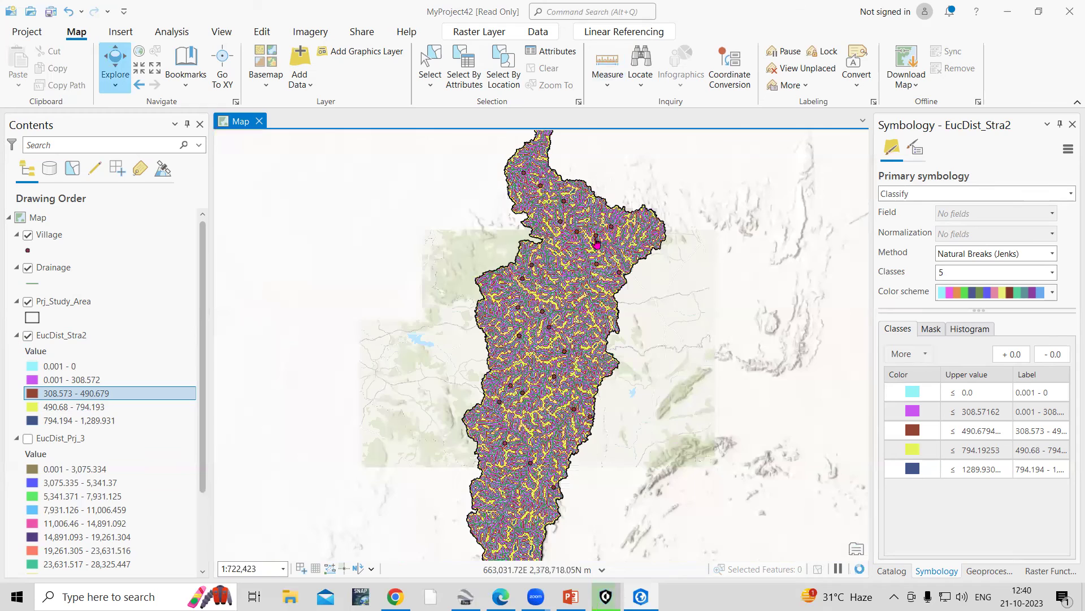
pyautogui.scroll(2, 540, 264)
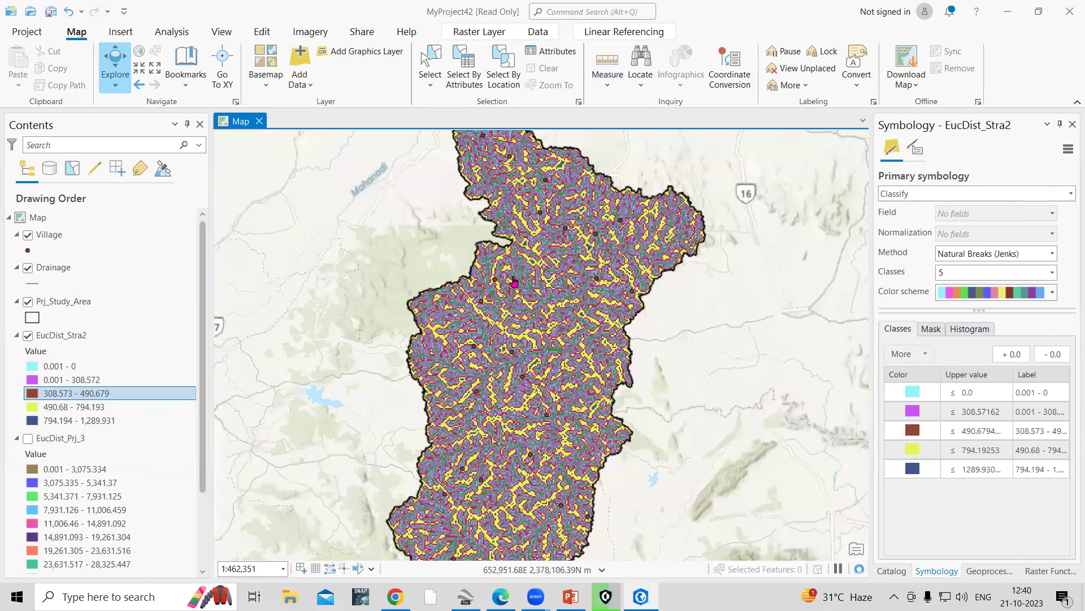
pyautogui.scroll(6, 514, 281)
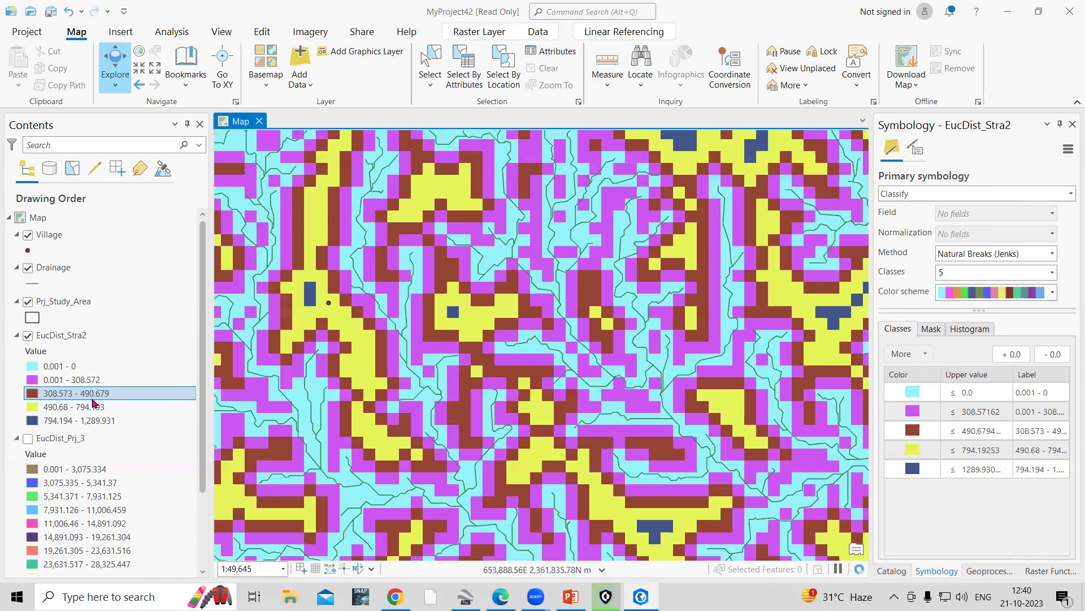
pyautogui.click(76, 338)
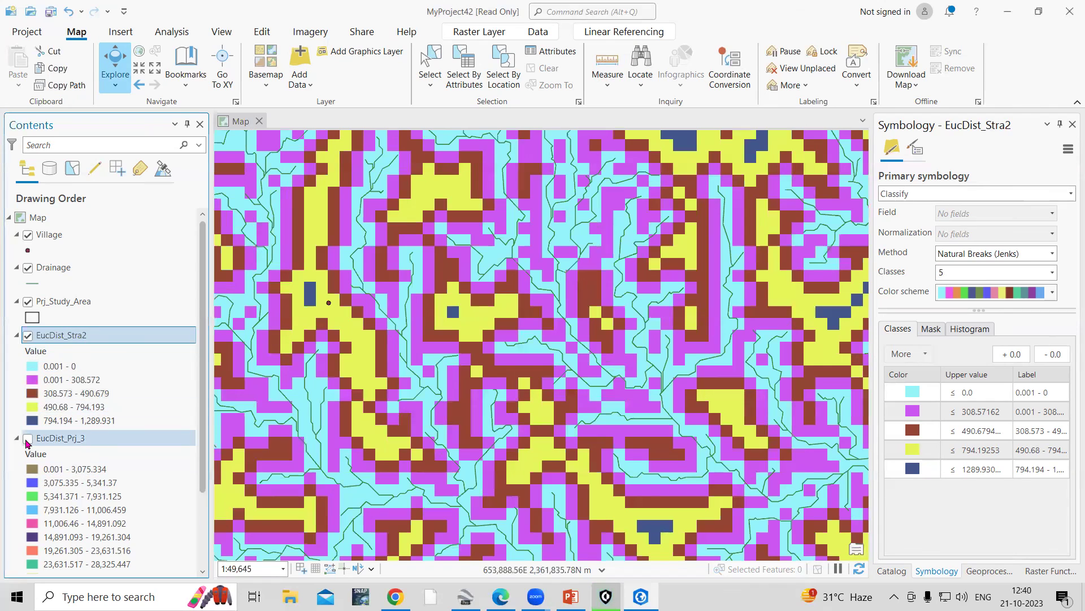
pyautogui.click(28, 438)
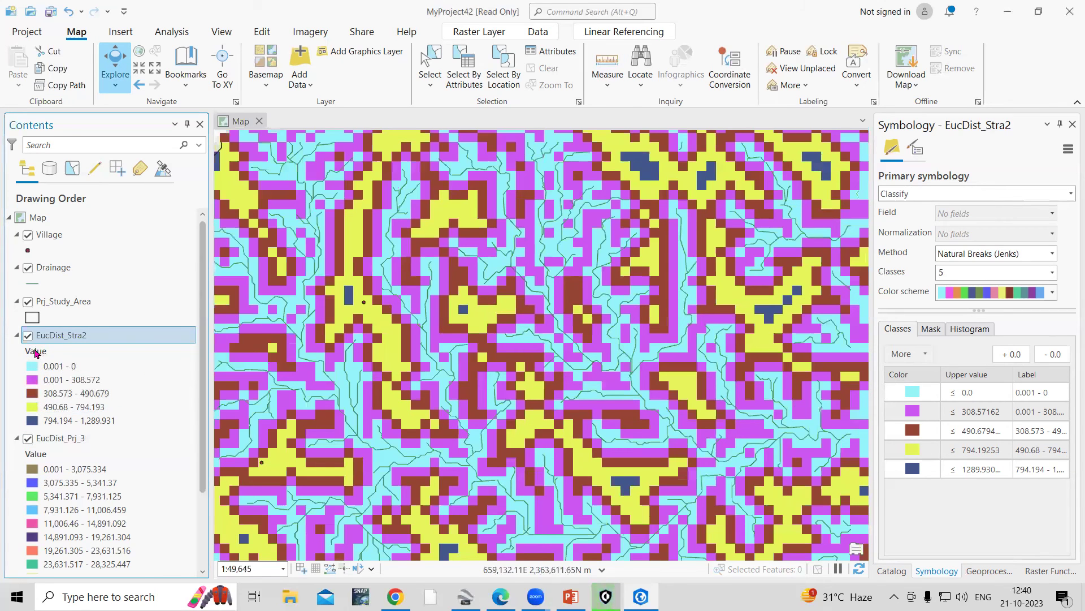
pyautogui.click(35, 351)
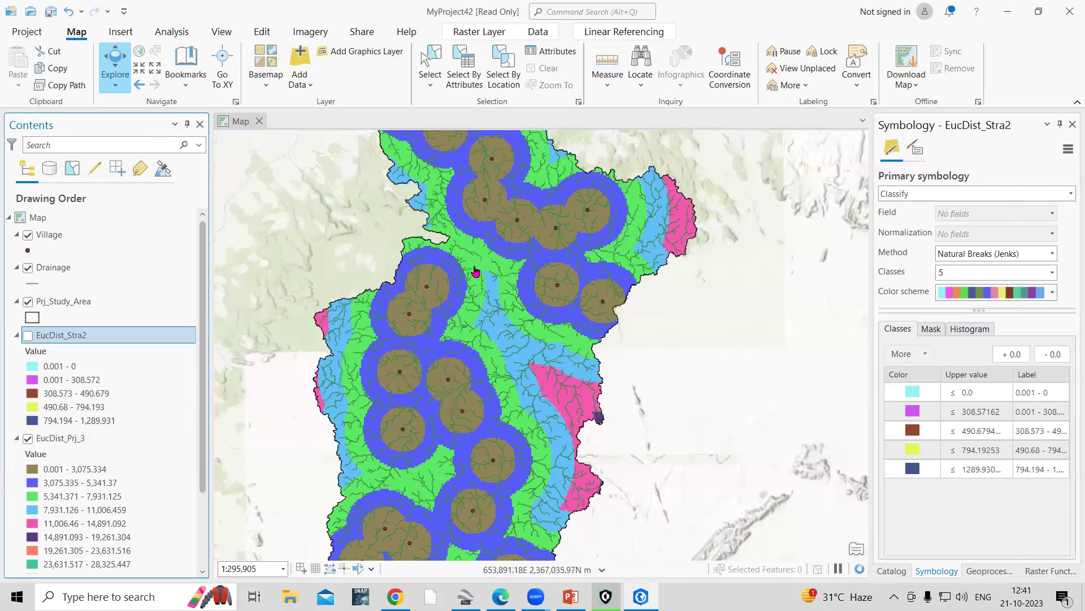
pyautogui.scroll(-3, 475, 272)
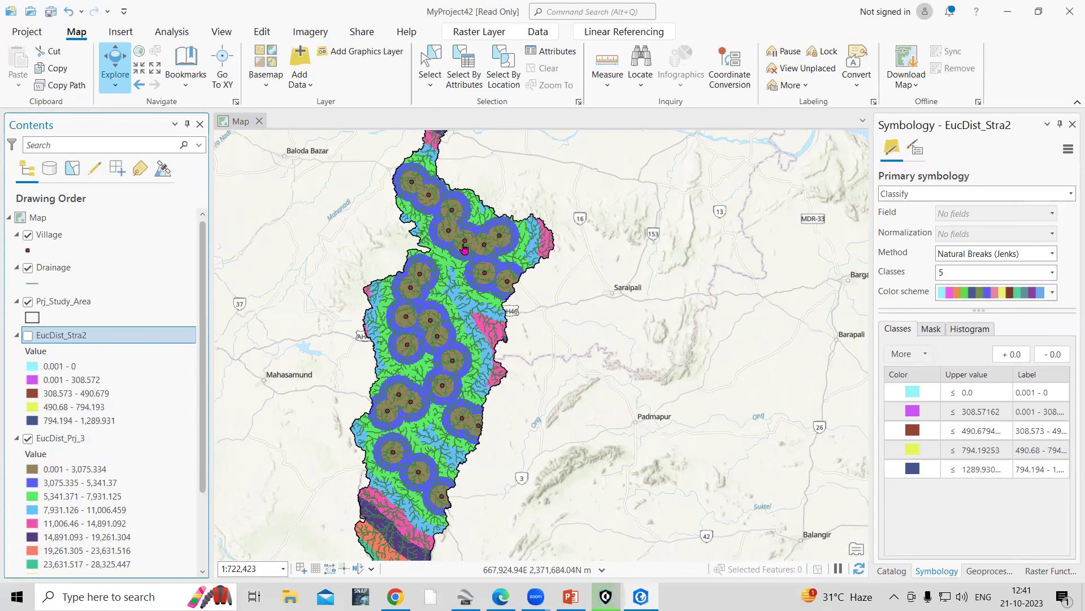